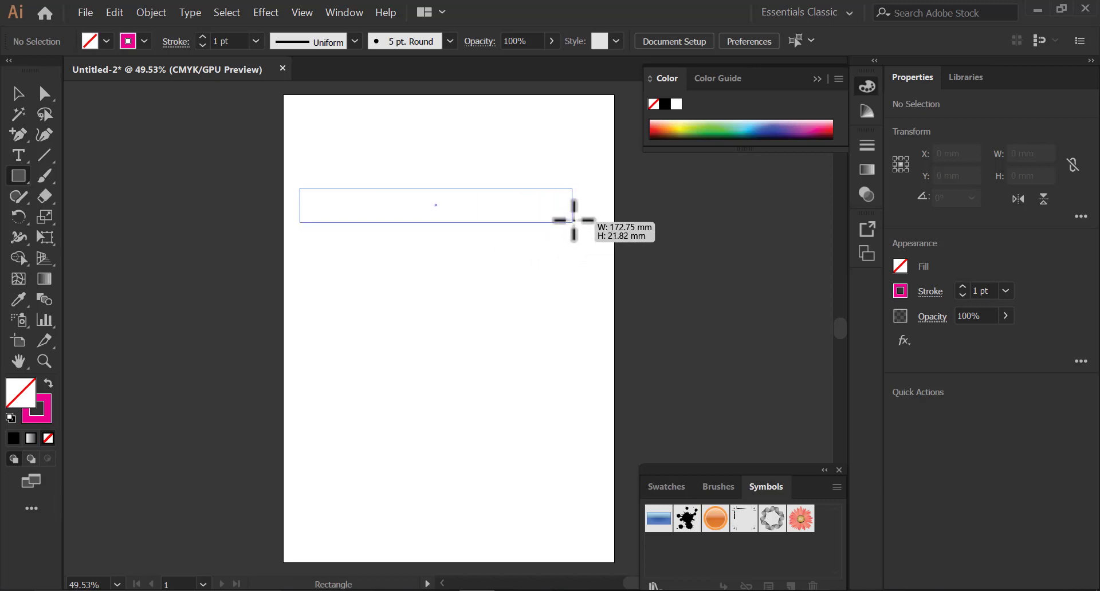
# Fill the rectangle with magenta and remove its stroke
pyautogui.click(19, 93)
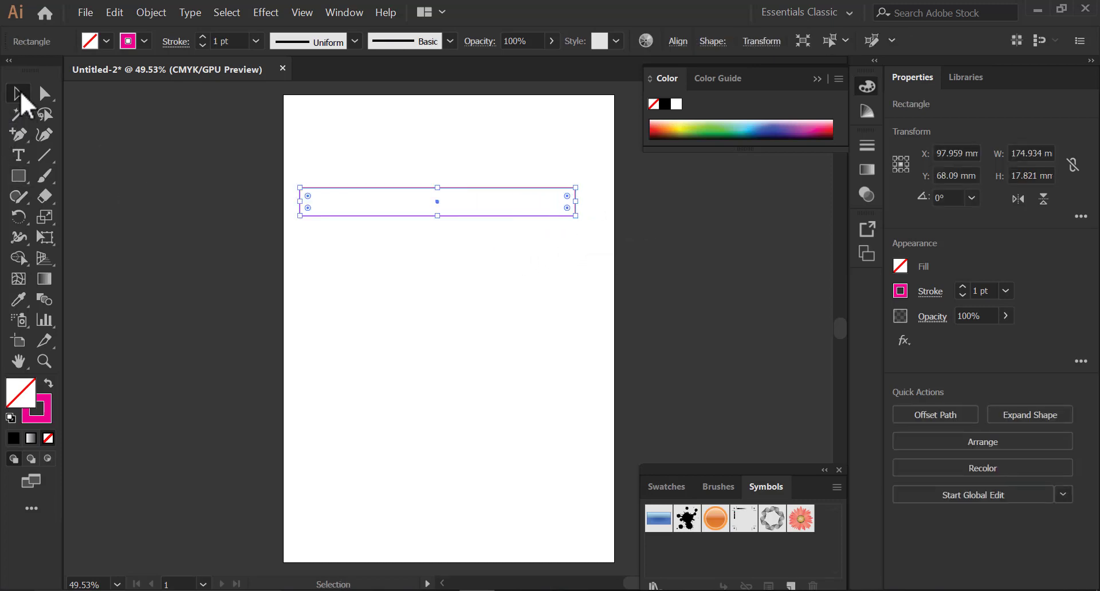
pyautogui.click(718, 129)
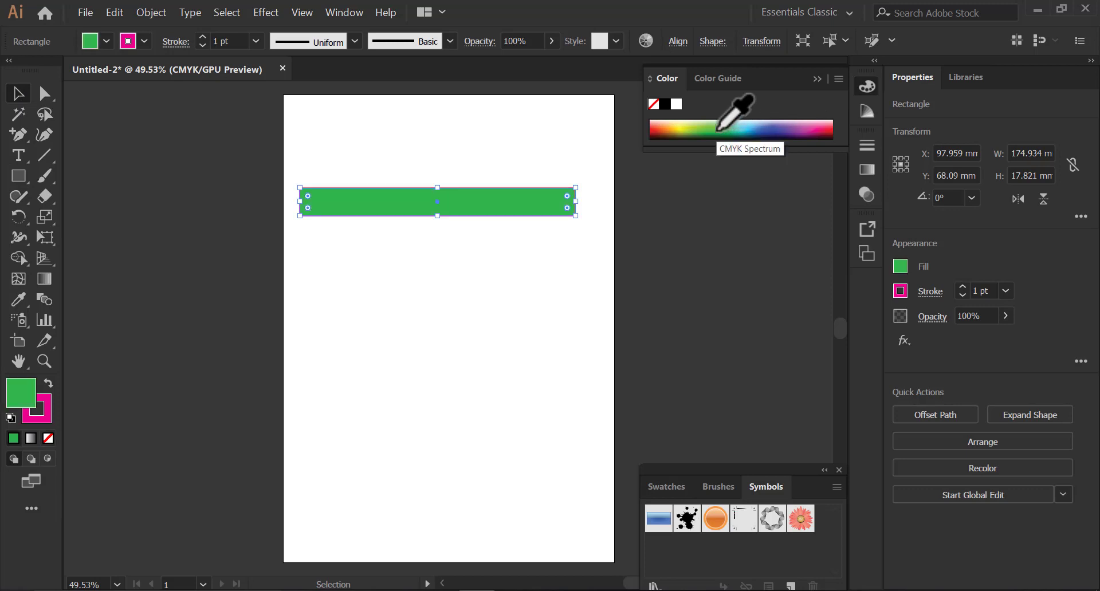
pyautogui.click(827, 129)
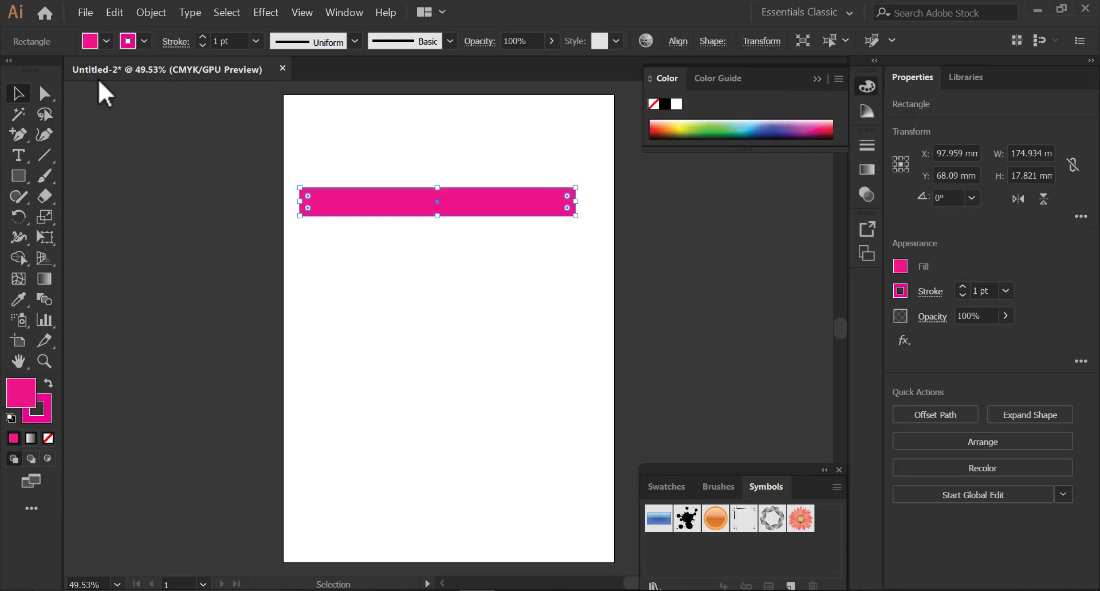
pyautogui.click(146, 42)
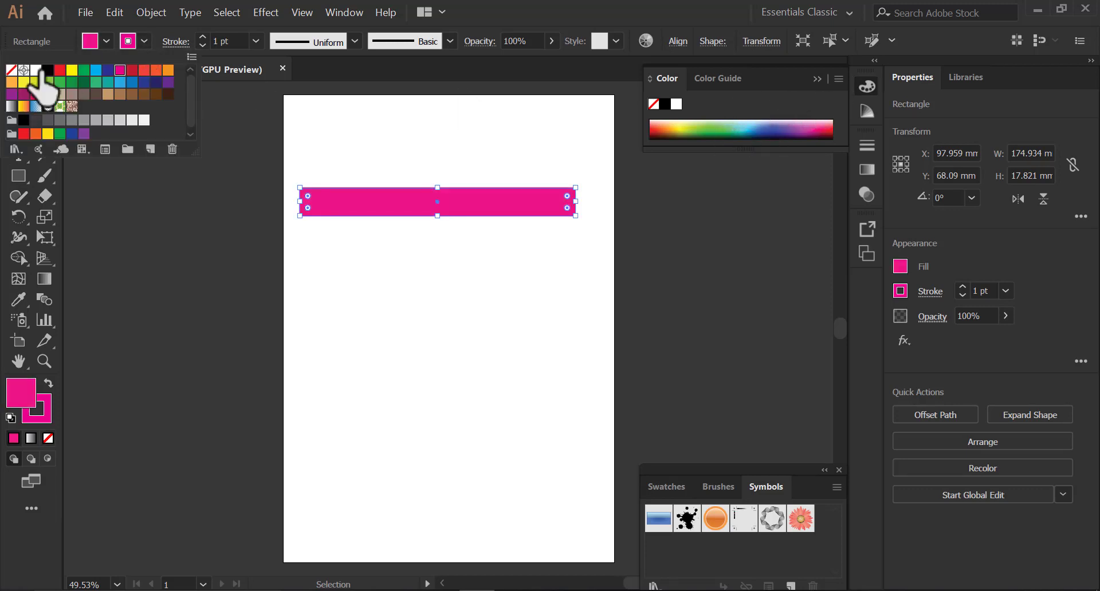
pyautogui.click(11, 74)
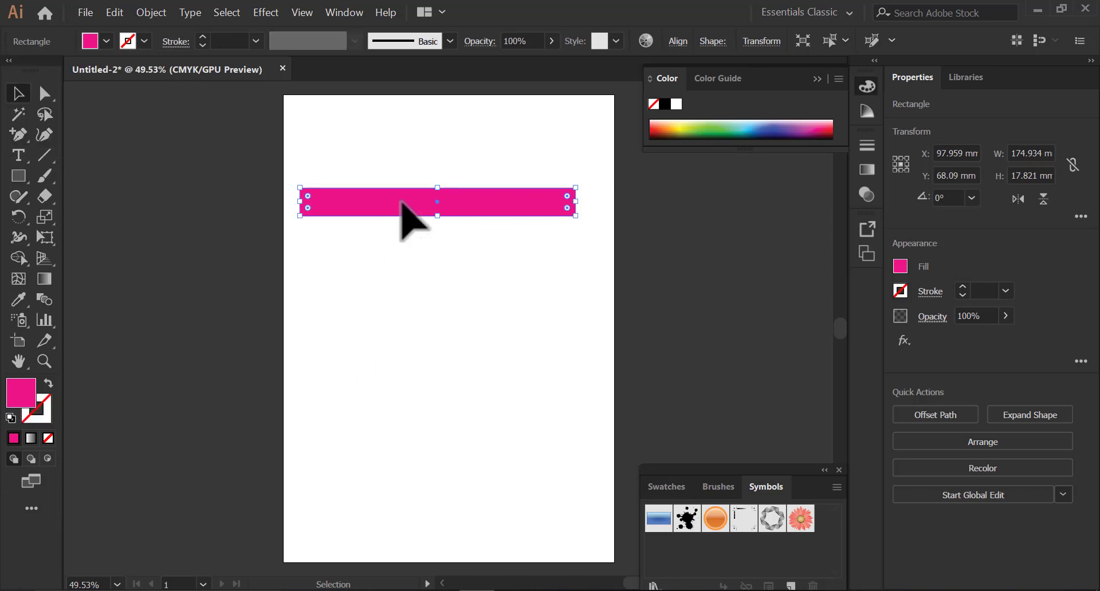
# Copy the magenta bar downward and repeat the copy twice to make a stack of four evenly spaced bars
pyautogui.moveTo(394, 211); pyautogui.dragTo(397, 234)
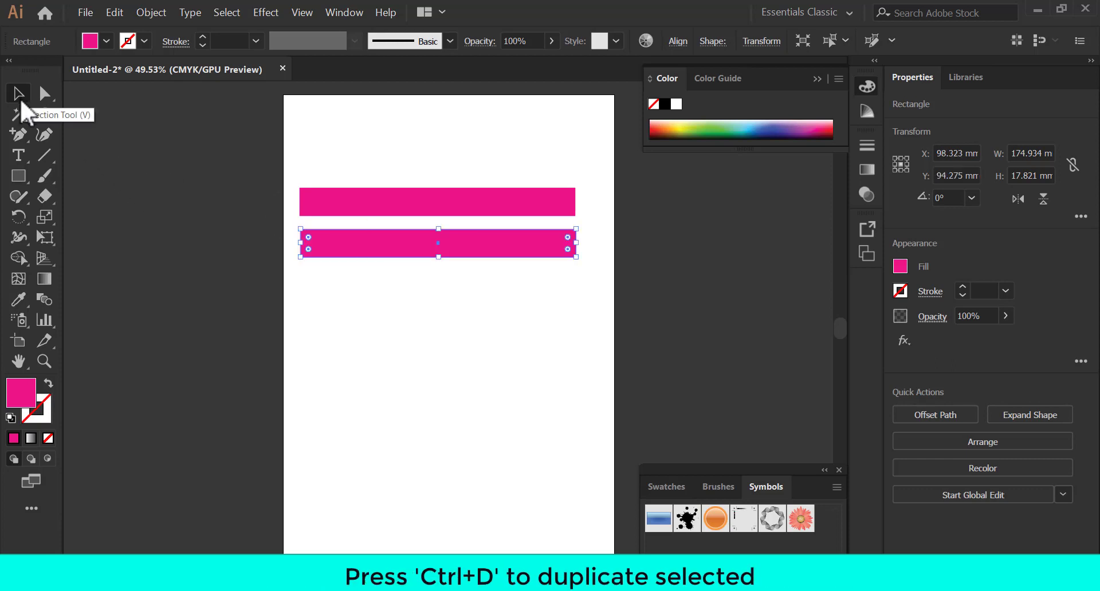
pyautogui.hotkey('ctrl', 'd')
pyautogui.hotkey('ctrl', 'd')
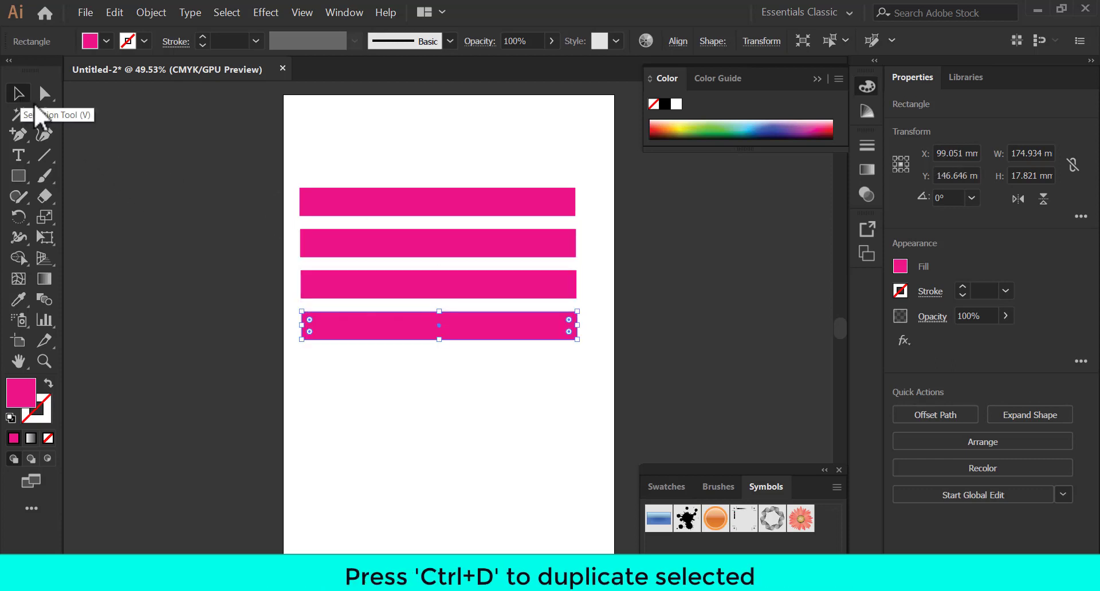
pyautogui.click(338, 180)
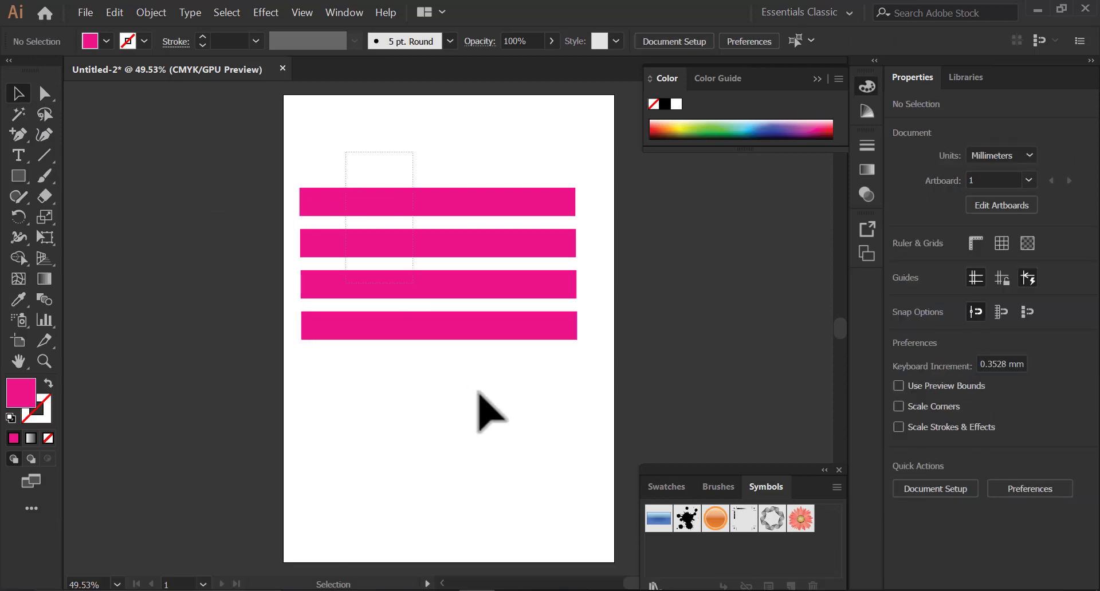
# Center all four bars horizontally on the artboard and group them
pyautogui.hotkey('ctrl', 'a')
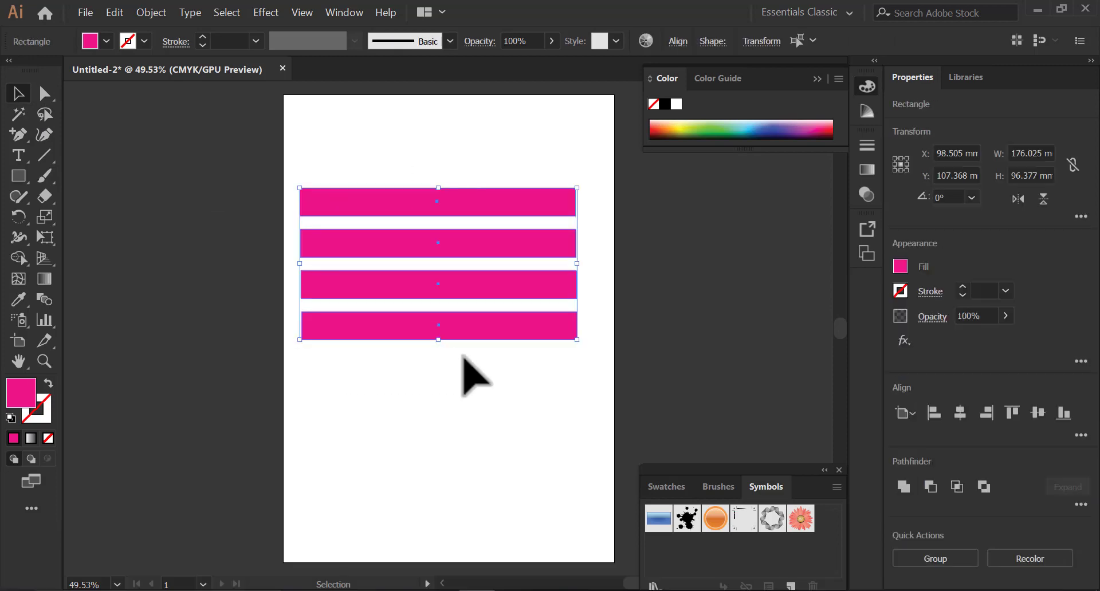
pyautogui.click(952, 416)
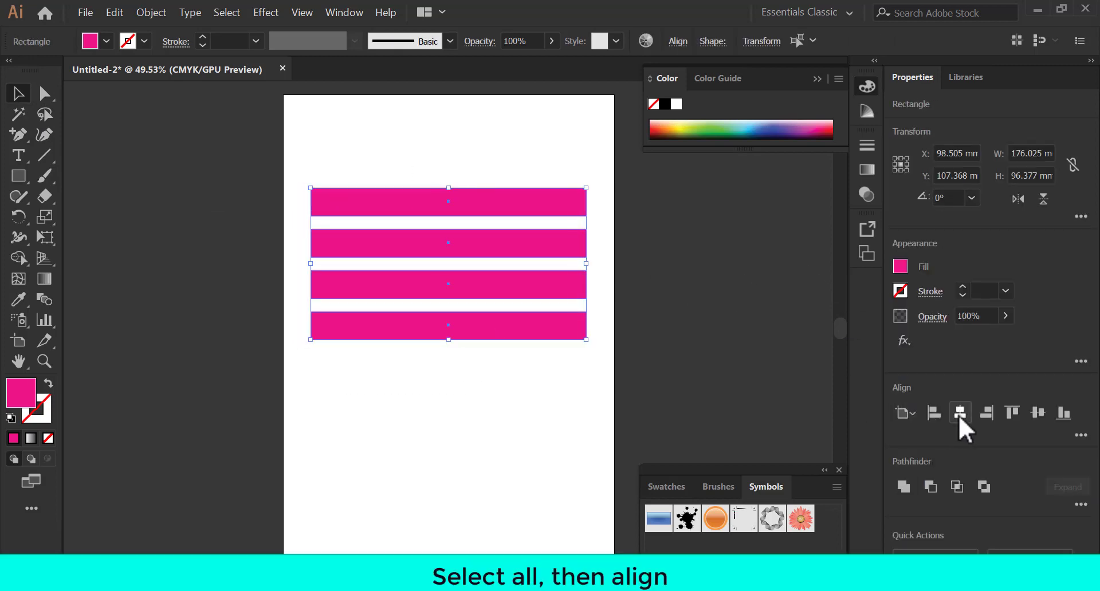
pyautogui.rightClick(455, 283)
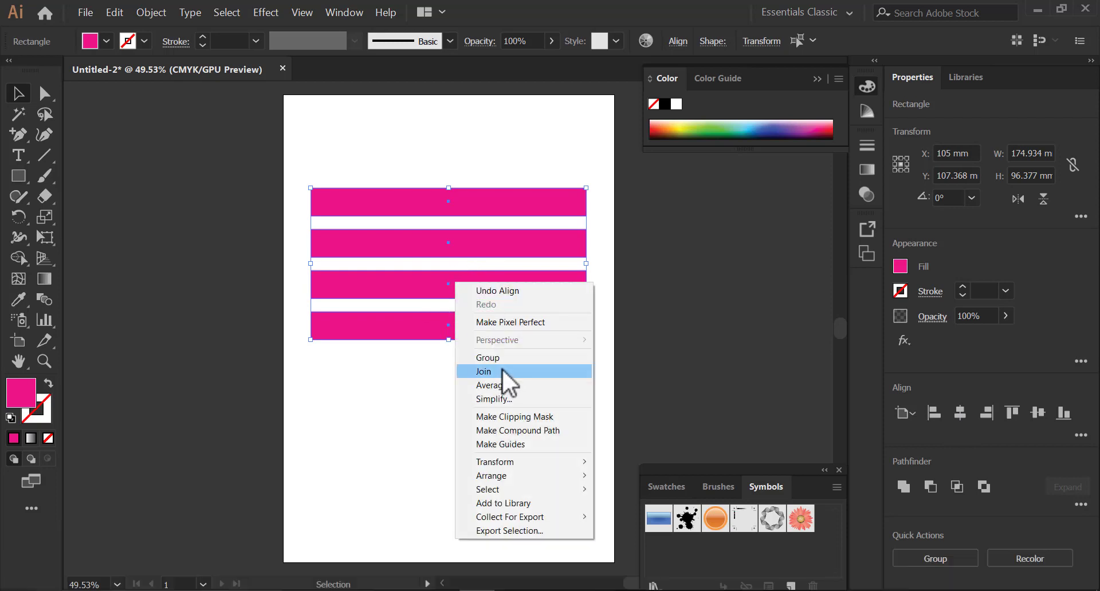
pyautogui.click(488, 357)
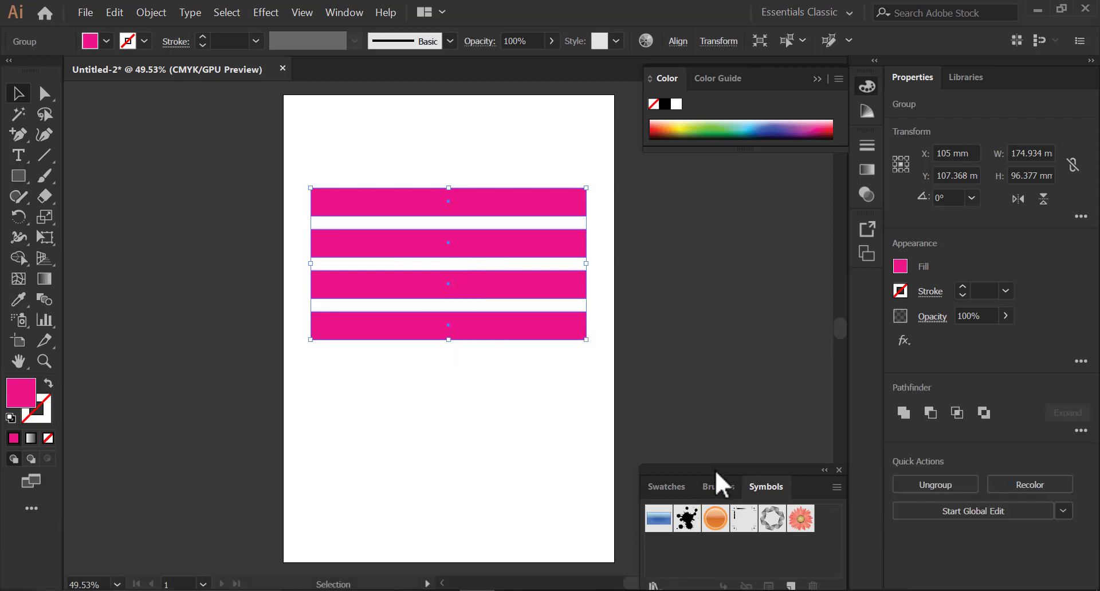
# Save the bar group as a dynamic Movie Clip symbol named New Symbol and move the original bars off the artboard
pyautogui.moveTo(703, 479); pyautogui.dragTo(692, 338)
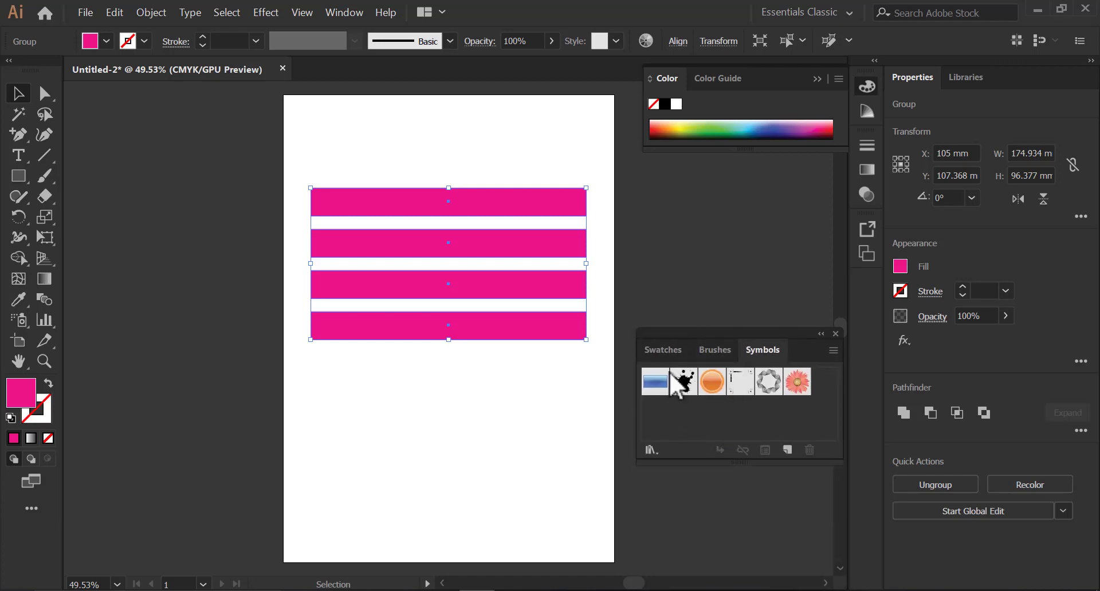
pyautogui.click(345, 12)
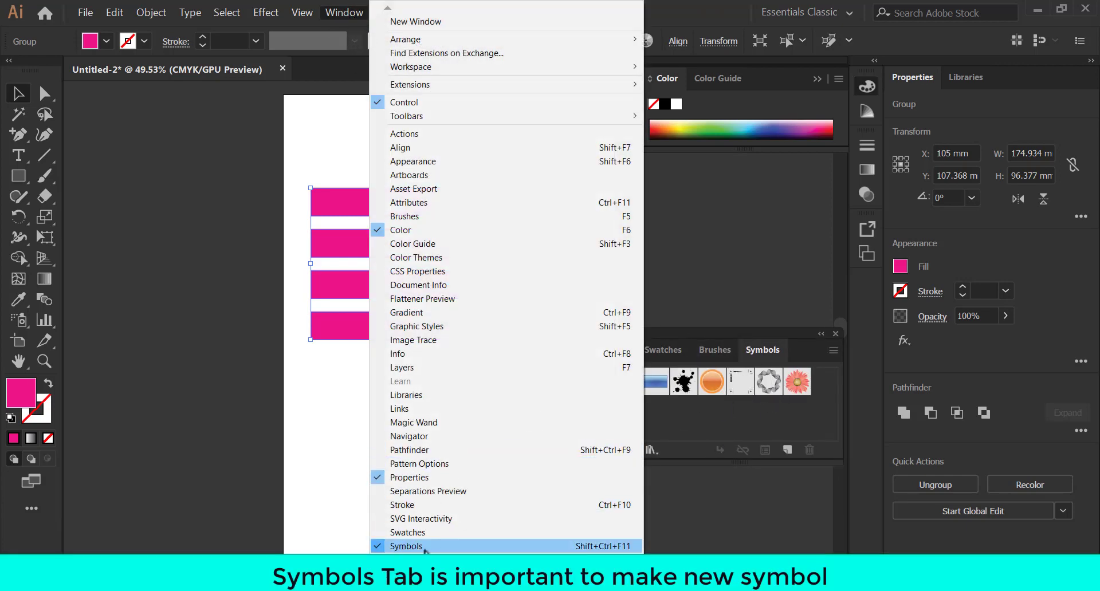
pyautogui.click(679, 3)
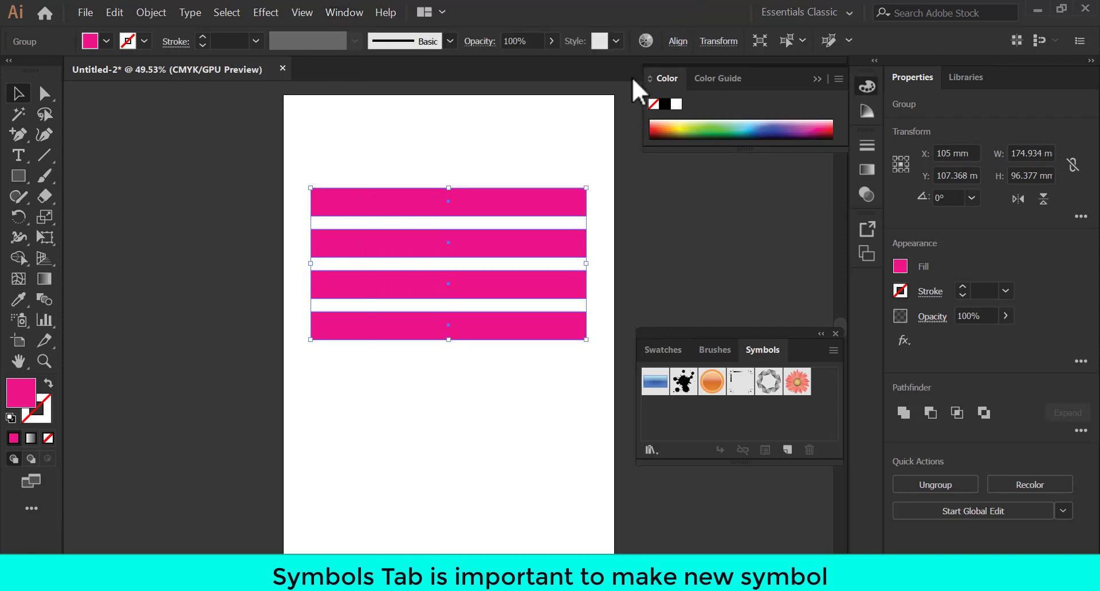
pyautogui.moveTo(401, 284); pyautogui.dragTo(679, 407)
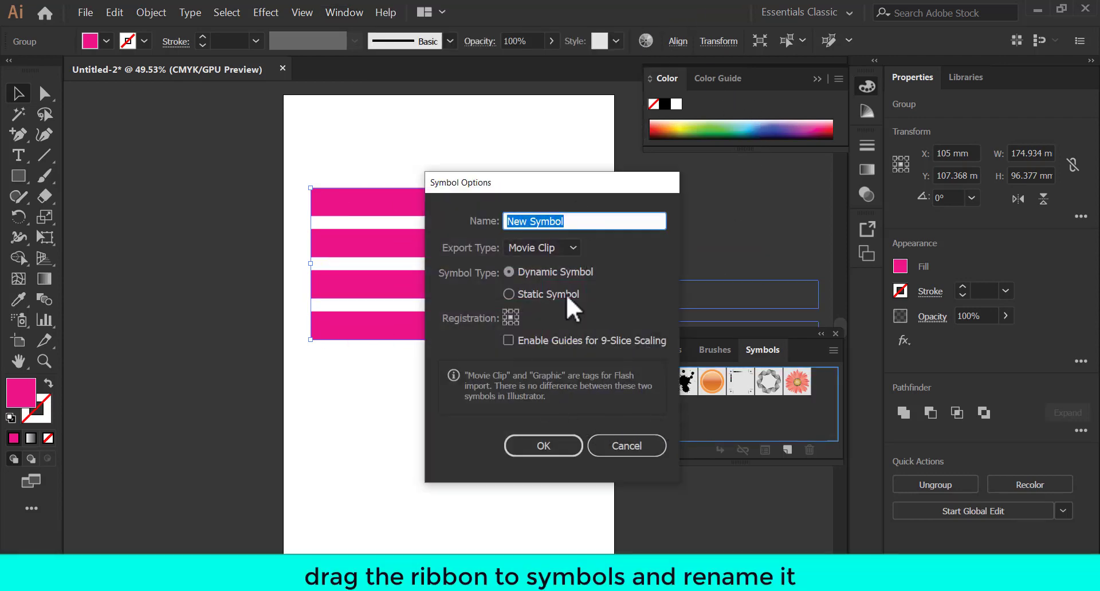
pyautogui.click(547, 443)
pyautogui.moveTo(579, 335); pyautogui.dragTo(218, 388)
pyautogui.click(274, 269)
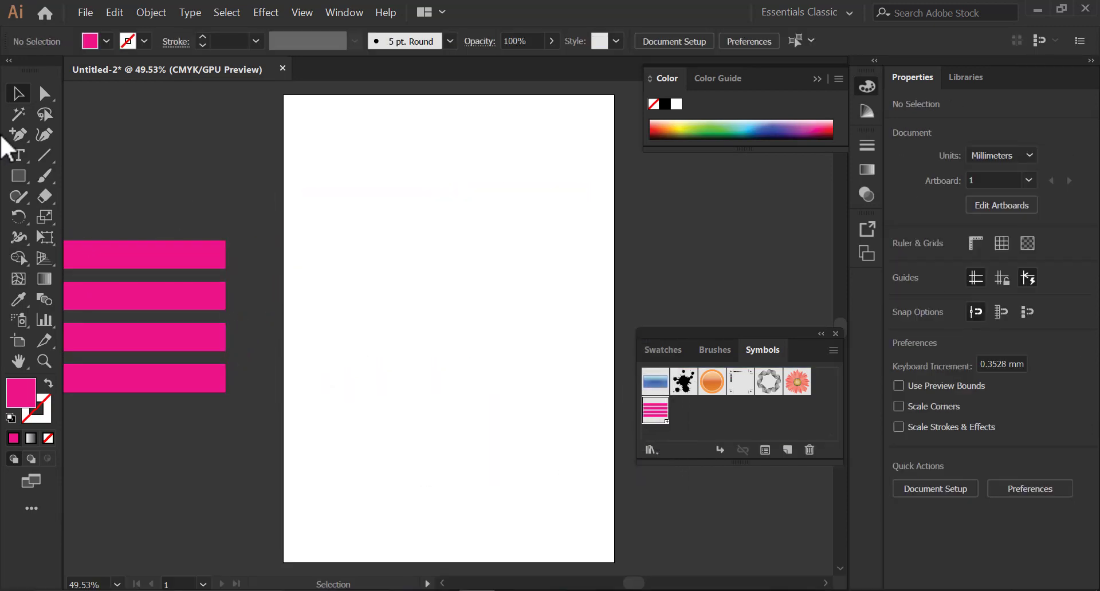
# Create a five-sided polygon with a radius of 17.6389 mm
pyautogui.click(28, 175)
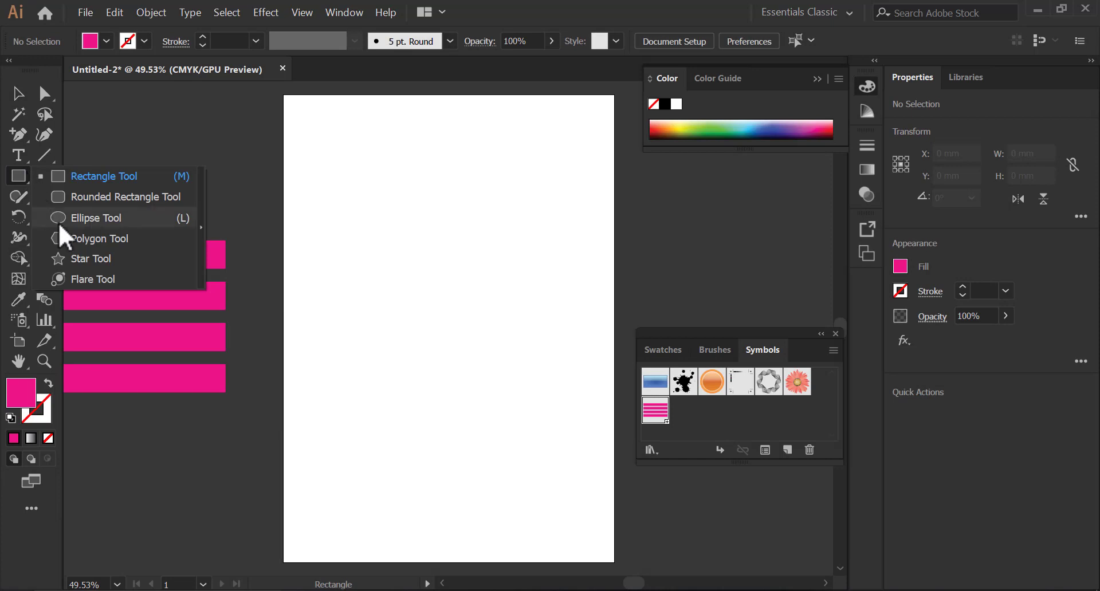
pyautogui.click(90, 221)
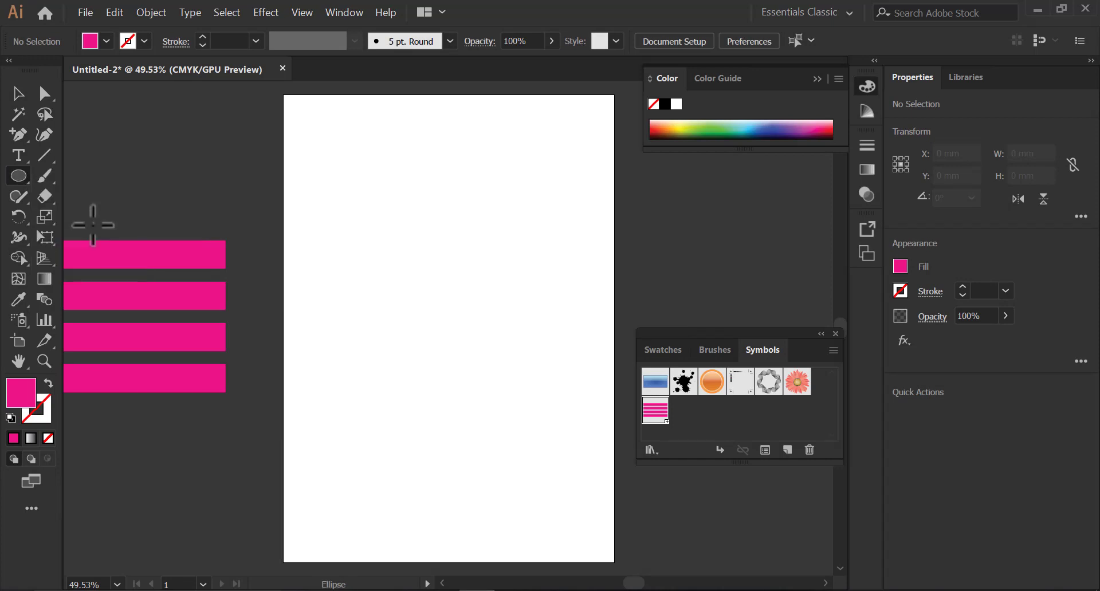
pyautogui.click(15, 177)
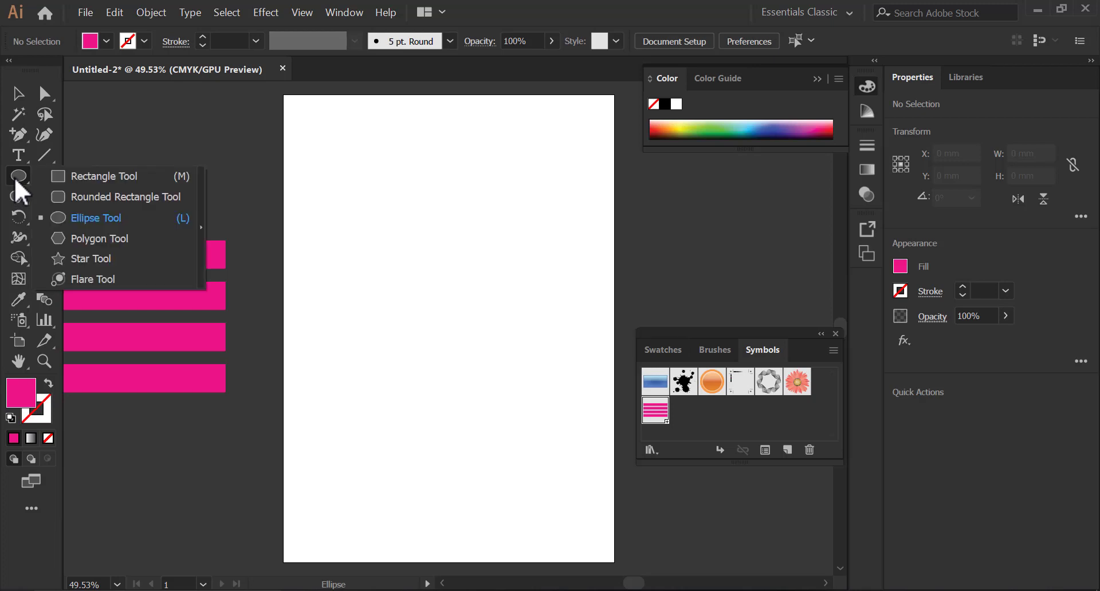
pyautogui.click(78, 242)
pyautogui.click(297, 226)
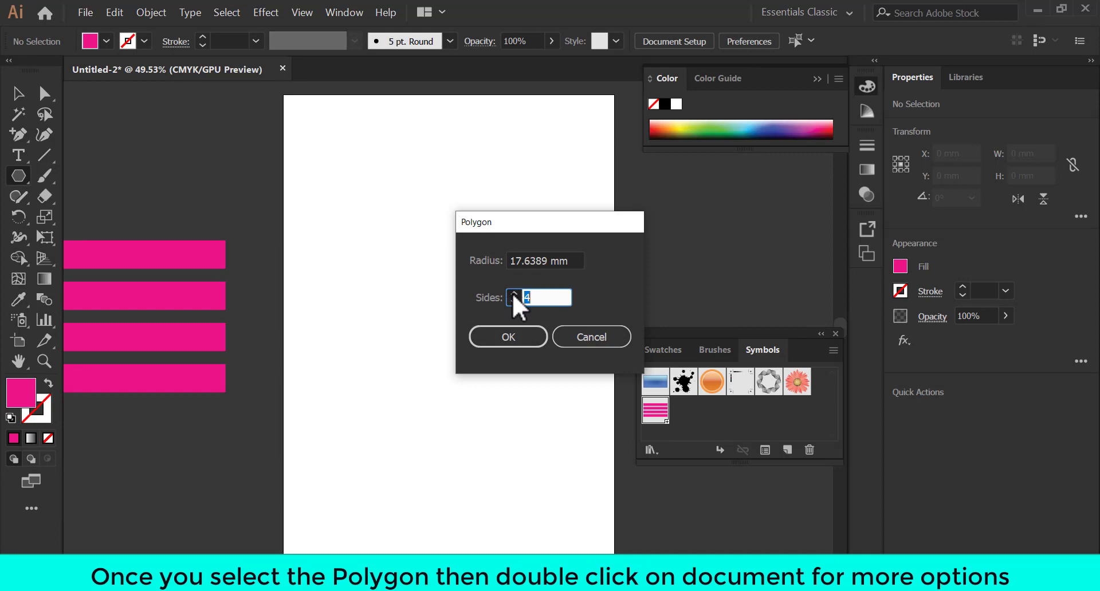
pyautogui.click(505, 338)
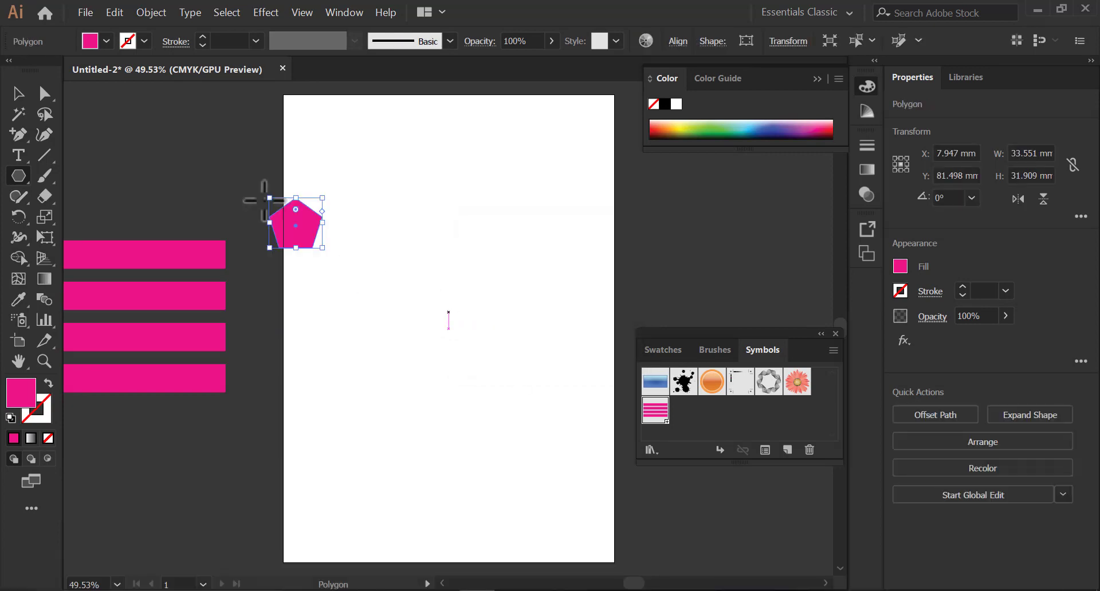
# Enlarge the pentagon to about 159 by 151 mm in the middle of the artboard and fill it with blue
pyautogui.click(15, 94)
pyautogui.moveTo(309, 241); pyautogui.dragTo(567, 442)
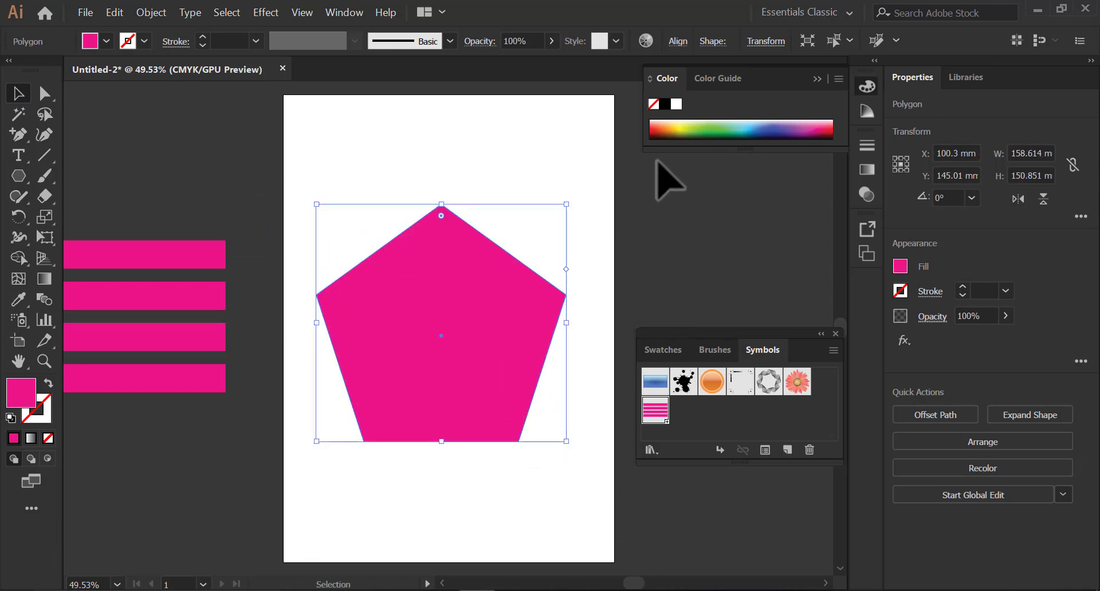
pyautogui.click(762, 129)
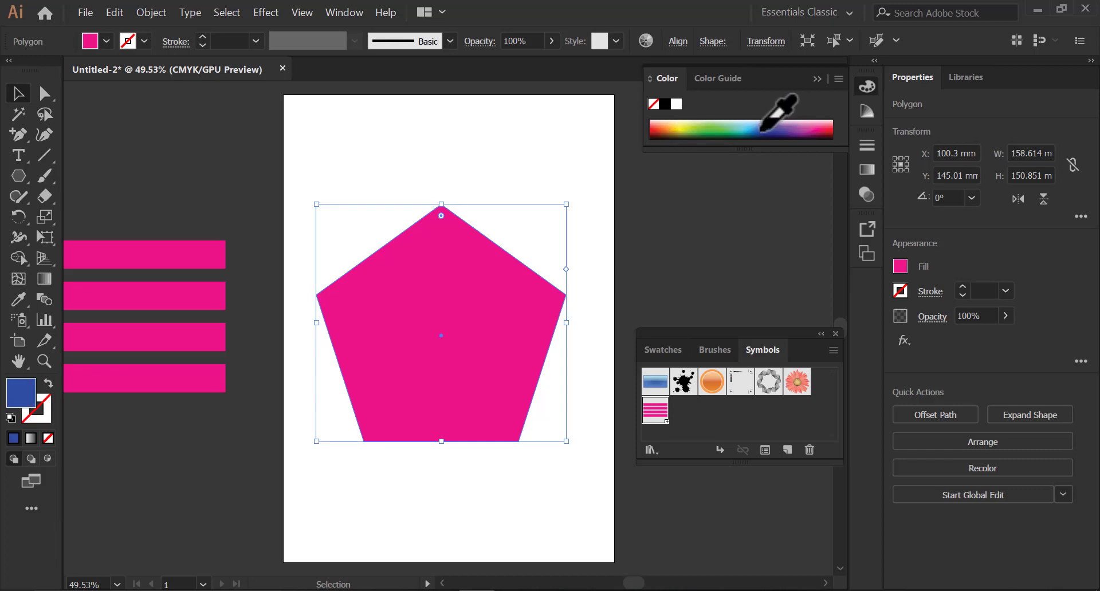
pyautogui.click(302, 119)
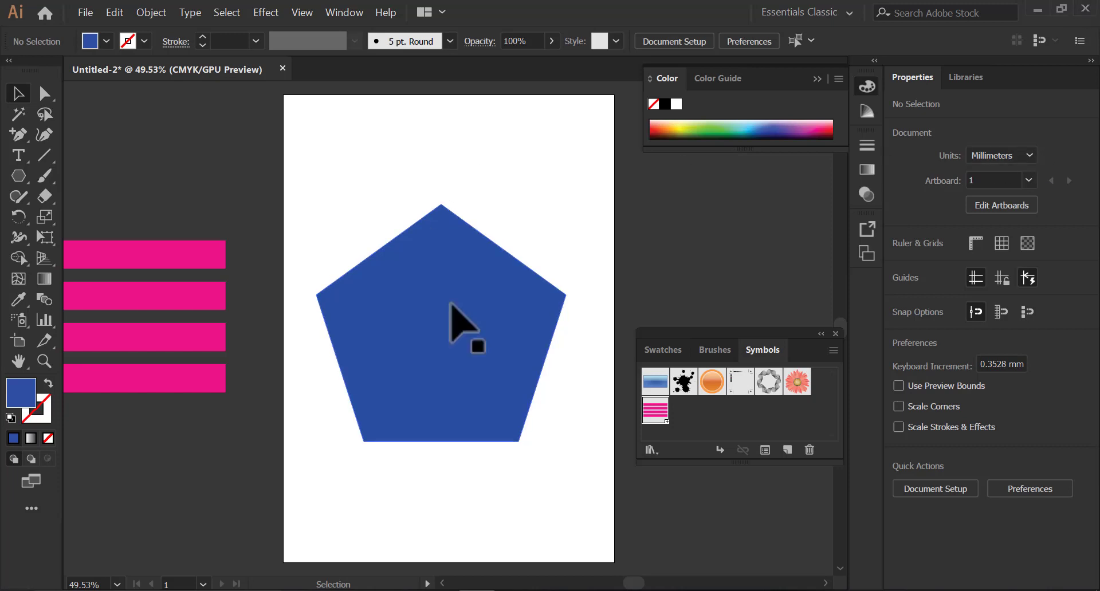
pyautogui.moveTo(459, 342); pyautogui.dragTo(458, 339)
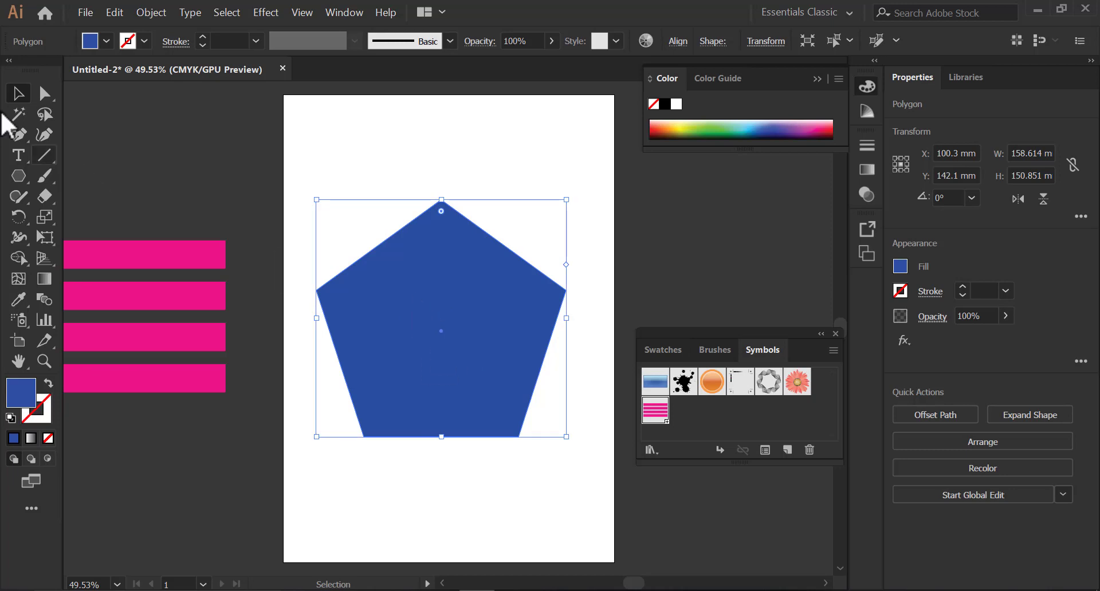
pyautogui.click(46, 93)
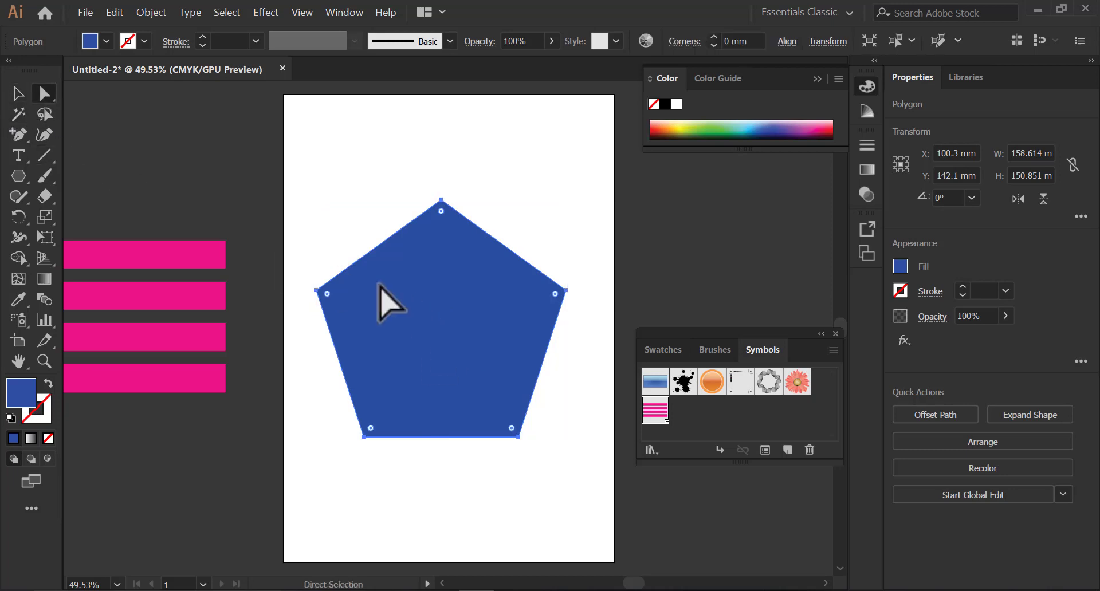
pyautogui.moveTo(301, 231); pyautogui.dragTo(364, 474)
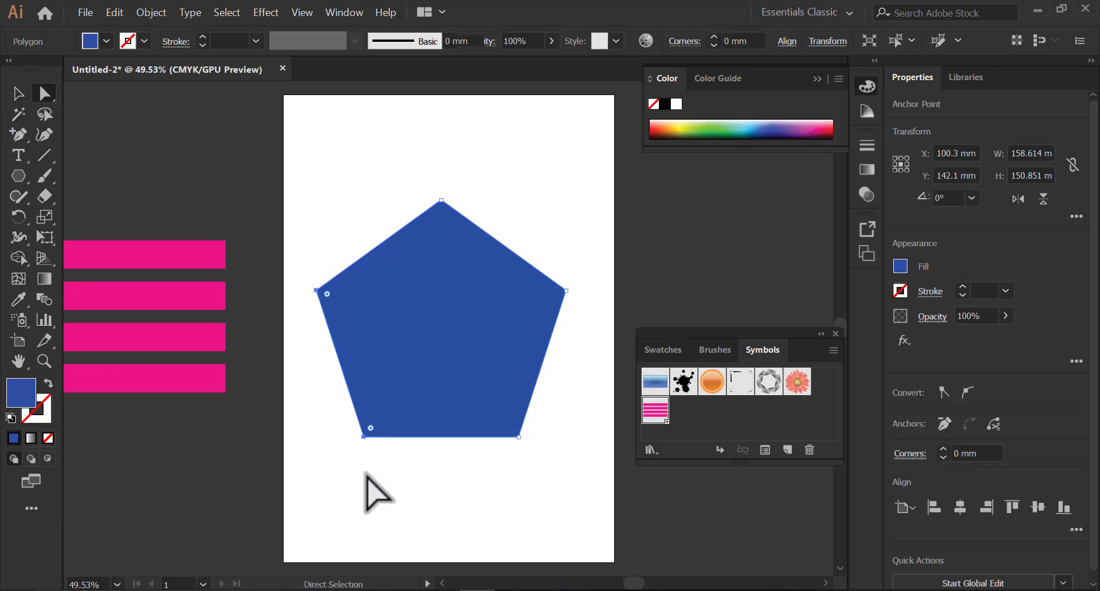
pyautogui.press('Delete')
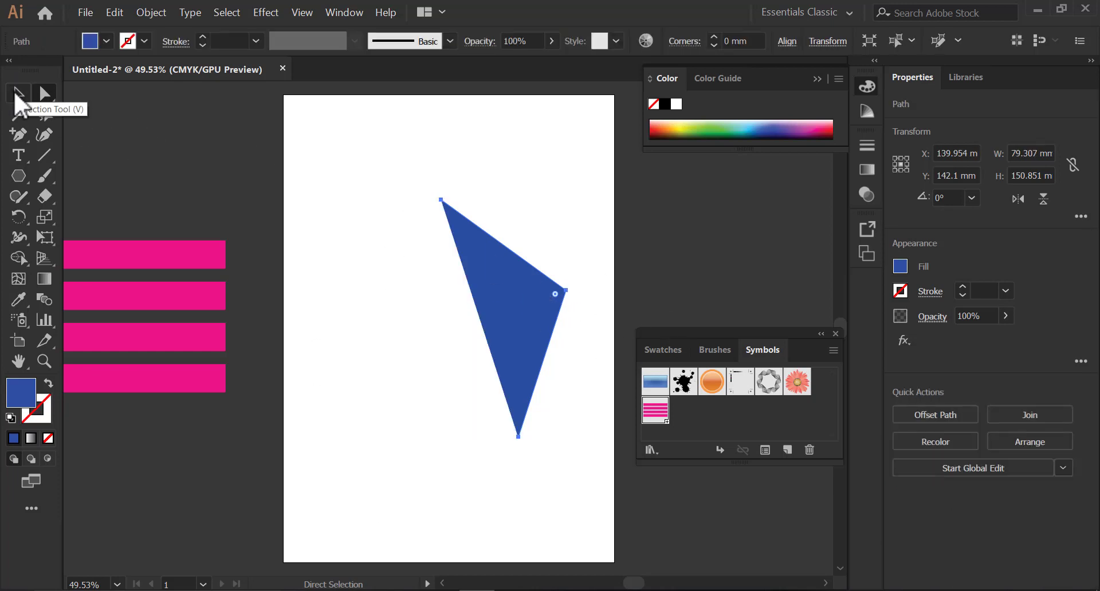
pyautogui.hotkey('ctrl', 'z')
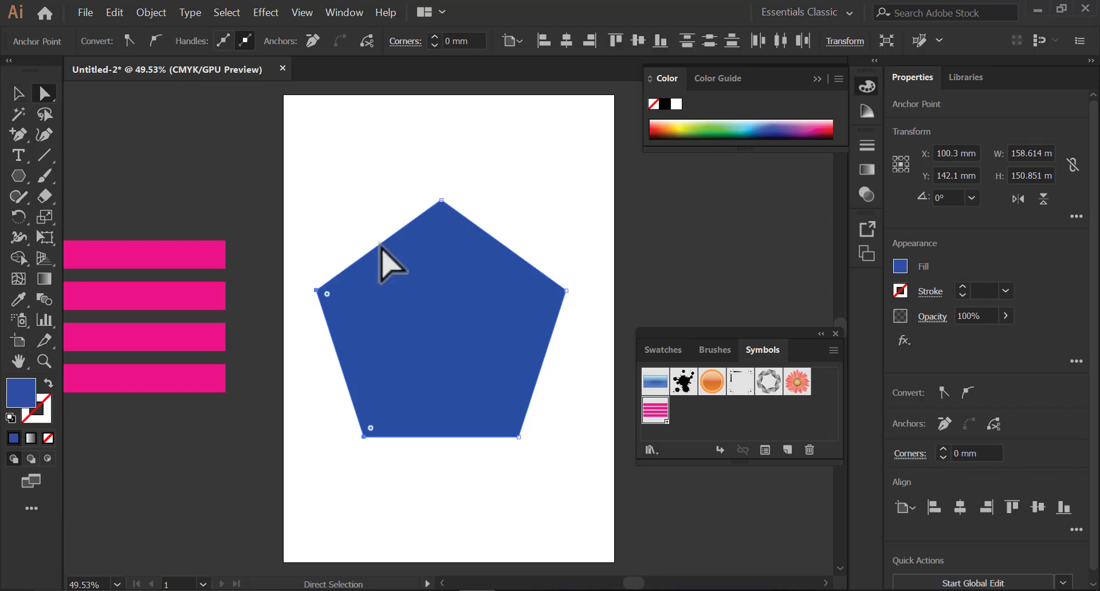
# Add an anchor point at the middle of the pentagon's bottom edge
pyautogui.click(15, 135)
pyautogui.click(82, 159)
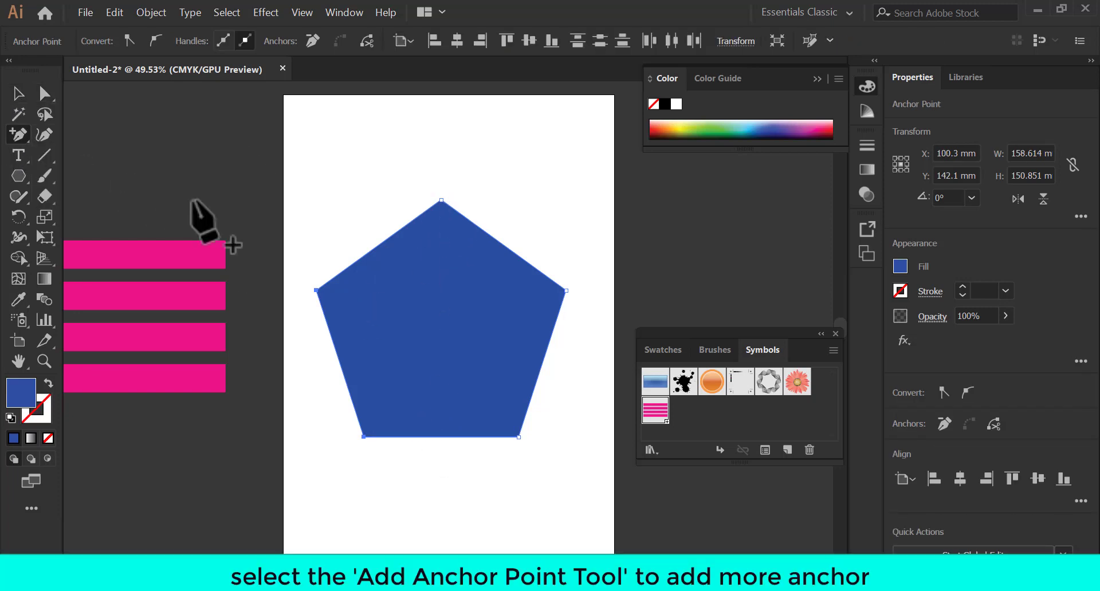
pyautogui.click(442, 437)
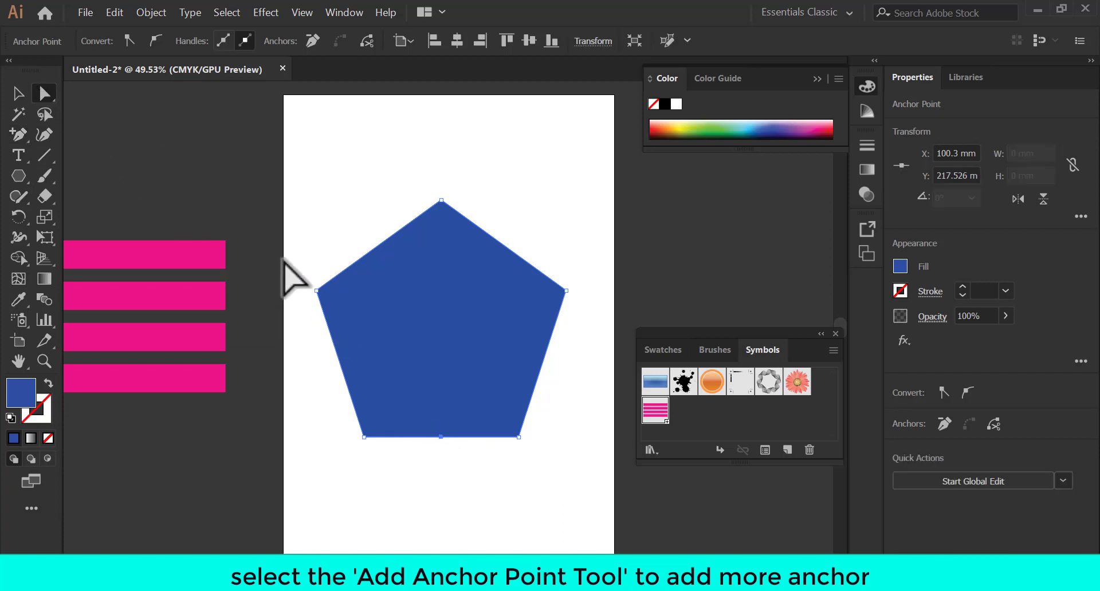
# Delete the pentagon's two left anchor points and move the remaining half shape to the horizontal middle of the artboard
pyautogui.moveTo(285, 263); pyautogui.dragTo(372, 481)
pyautogui.press('Delete')
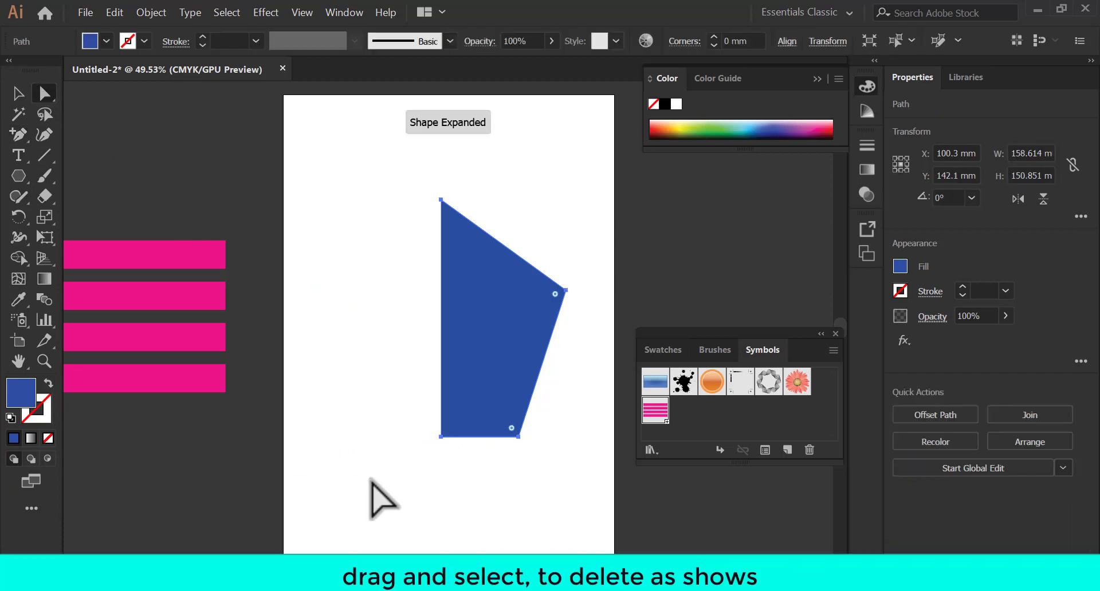
pyautogui.click(20, 93)
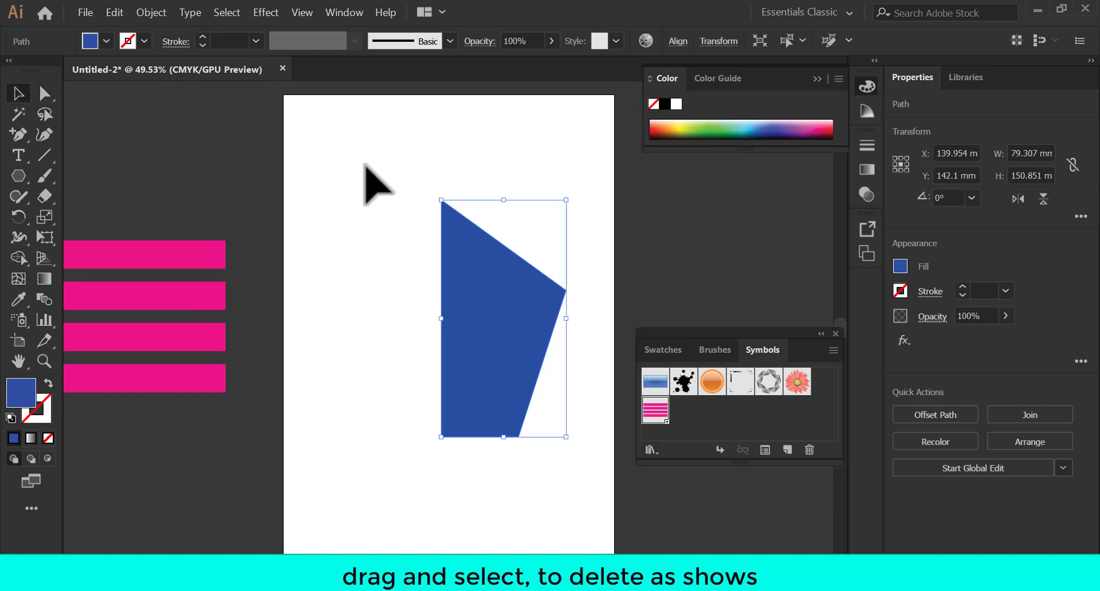
pyautogui.click(363, 161)
pyautogui.moveTo(455, 268); pyautogui.dragTo(392, 254)
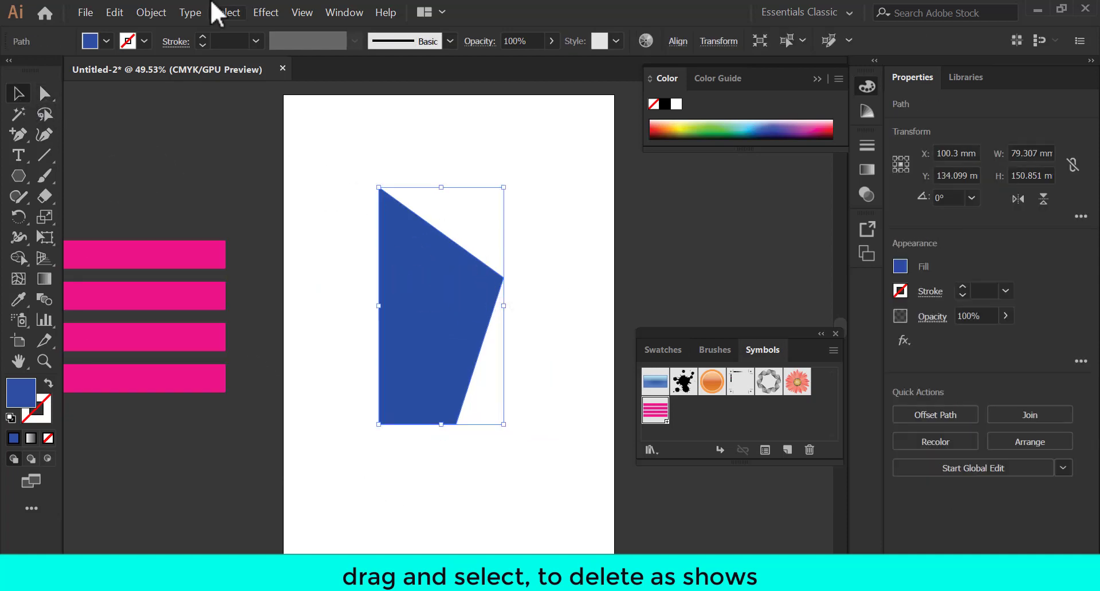
# Apply a previewed 3D Revolve effect to the blue half pentagon and rotate it to 18°, -23°, 4°
pyautogui.click(263, 11)
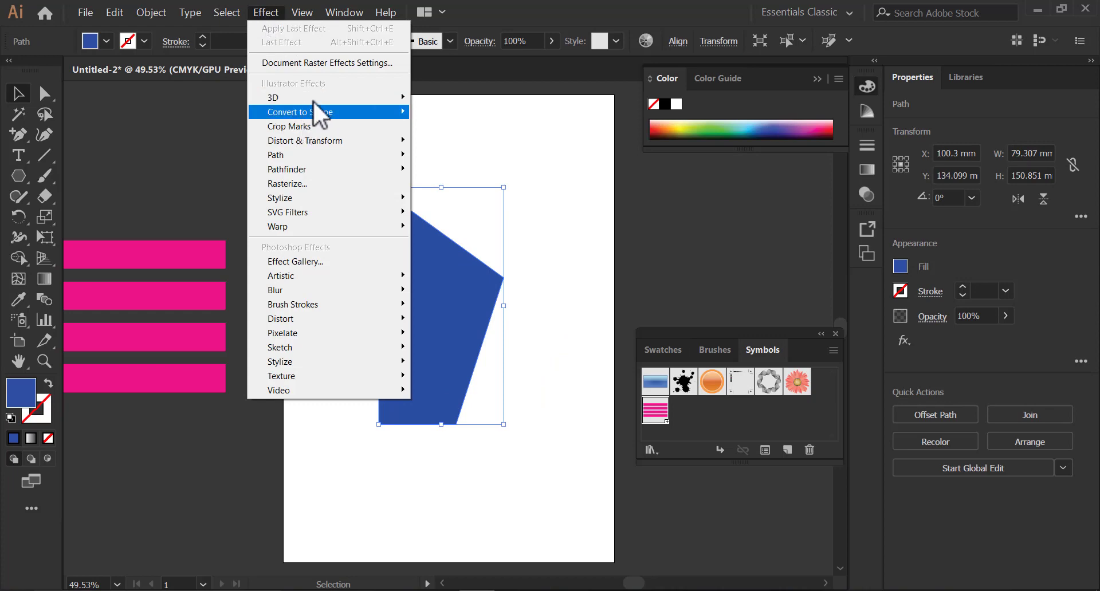
pyautogui.moveTo(372, 100)
pyautogui.click(480, 114)
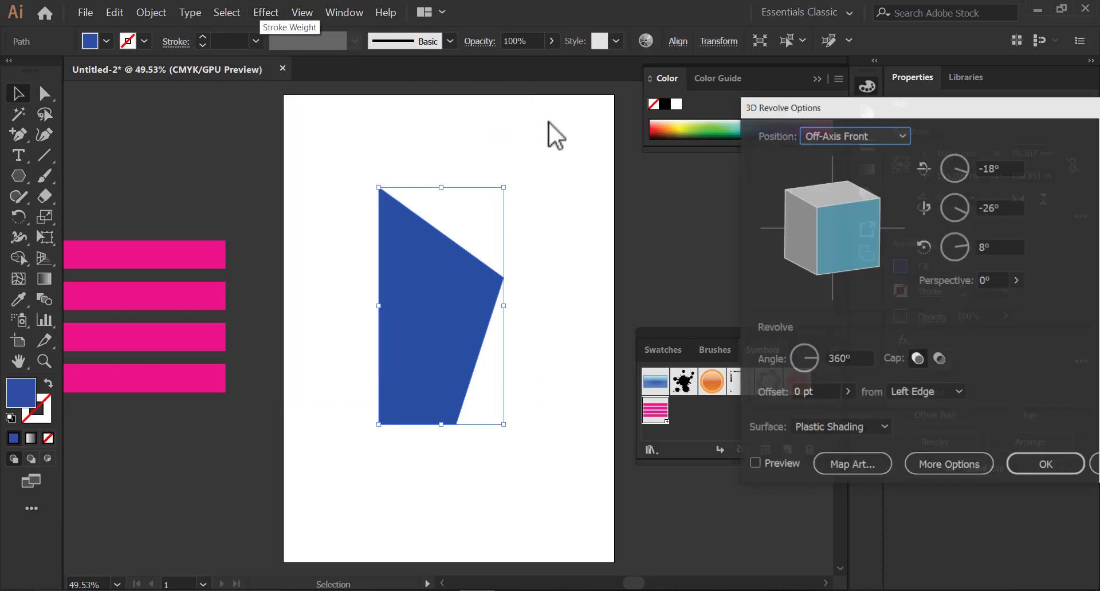
pyautogui.click(755, 464)
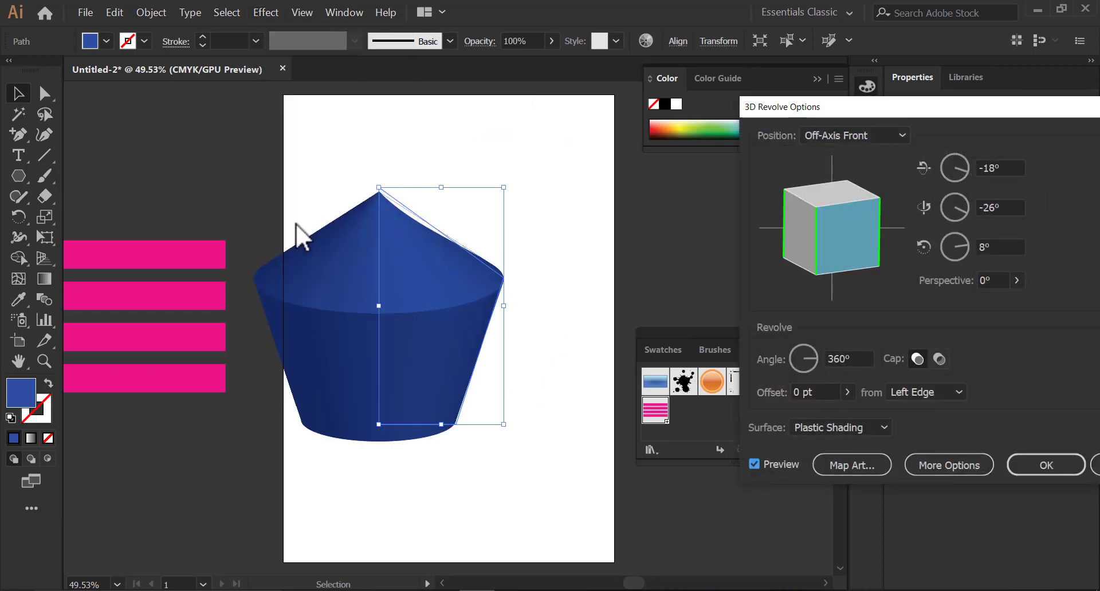
pyautogui.moveTo(876, 252); pyautogui.dragTo(830, 223)
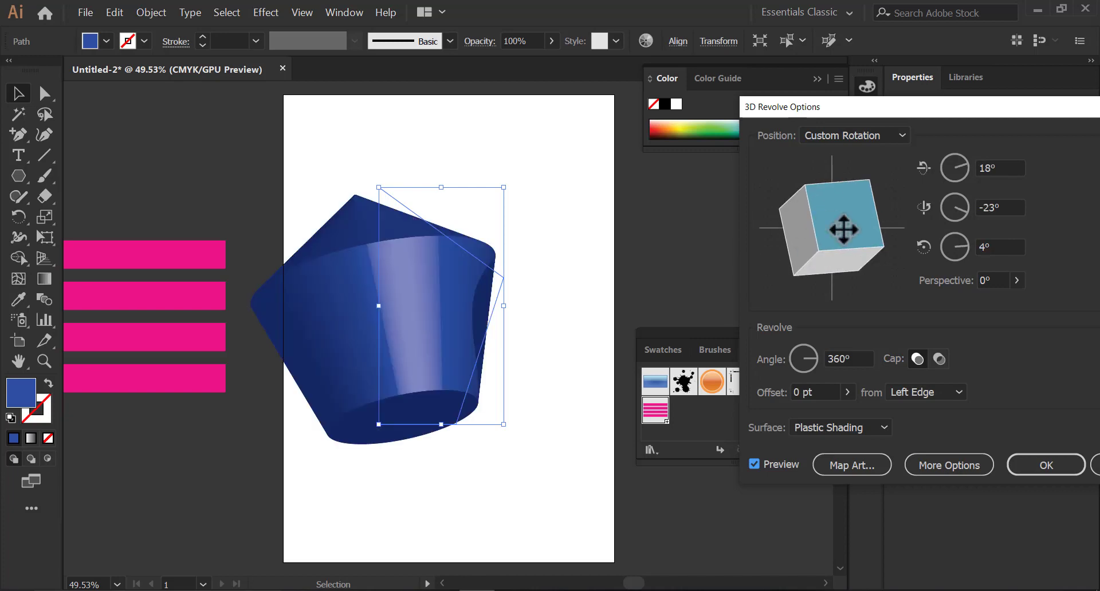
# Map the striped New Symbol onto surface 1 of 3 of the revolve and stretch it across the full surface width
pyautogui.click(828, 465)
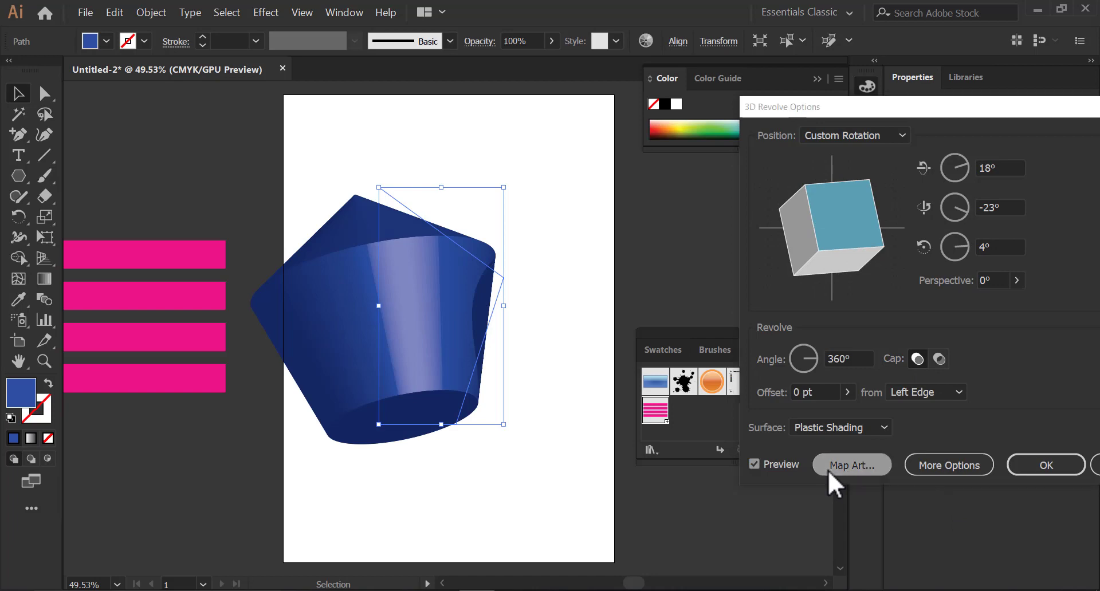
pyautogui.moveTo(834, 117); pyautogui.dragTo(714, 133)
pyautogui.click(777, 150)
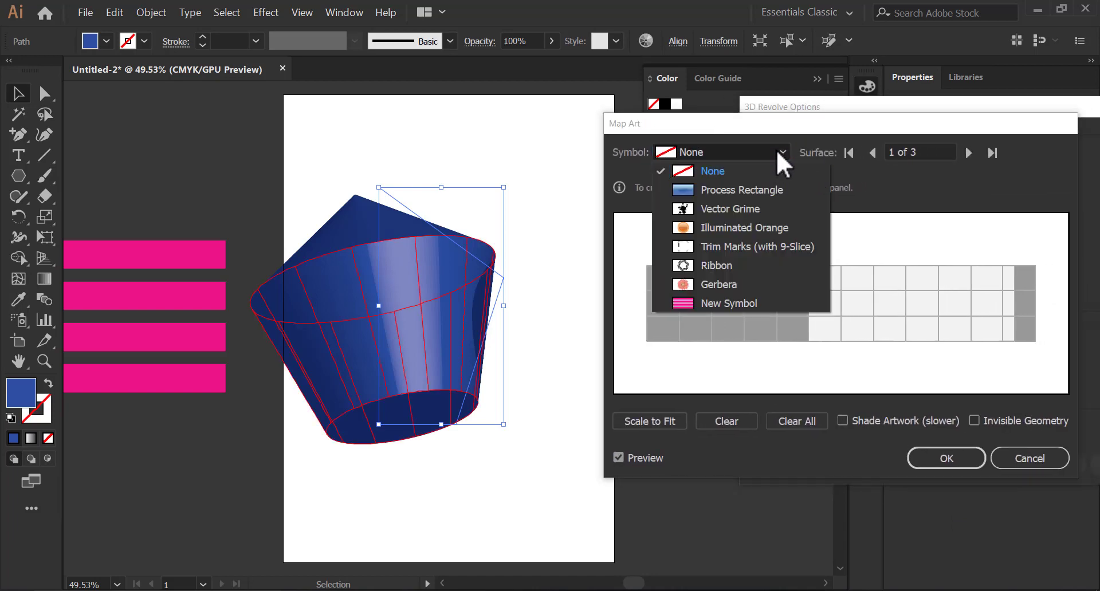
pyautogui.click(699, 300)
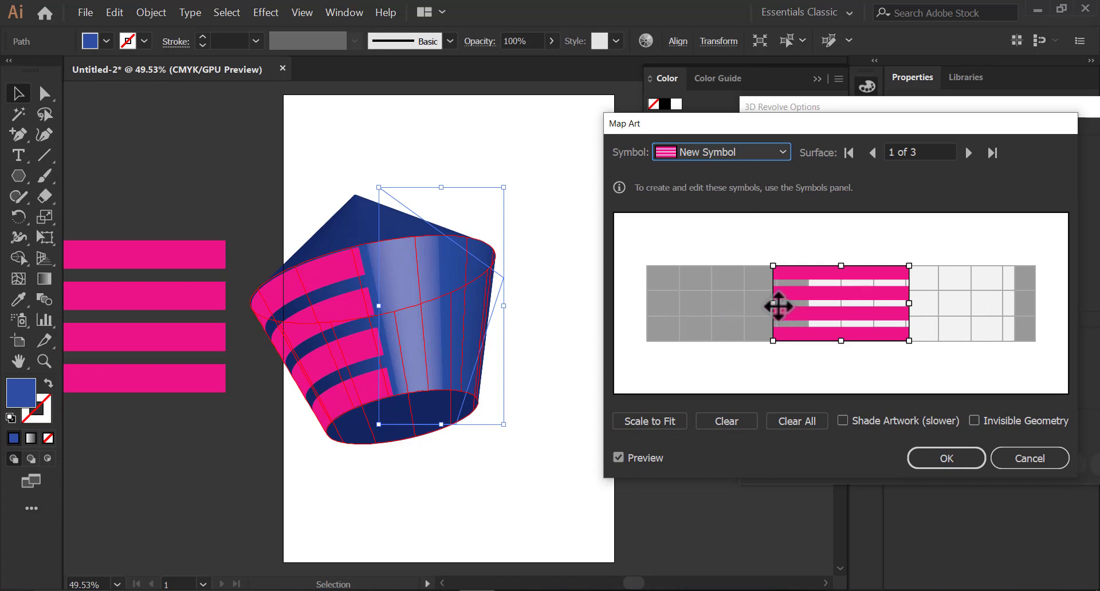
pyautogui.moveTo(779, 310); pyautogui.dragTo(647, 304)
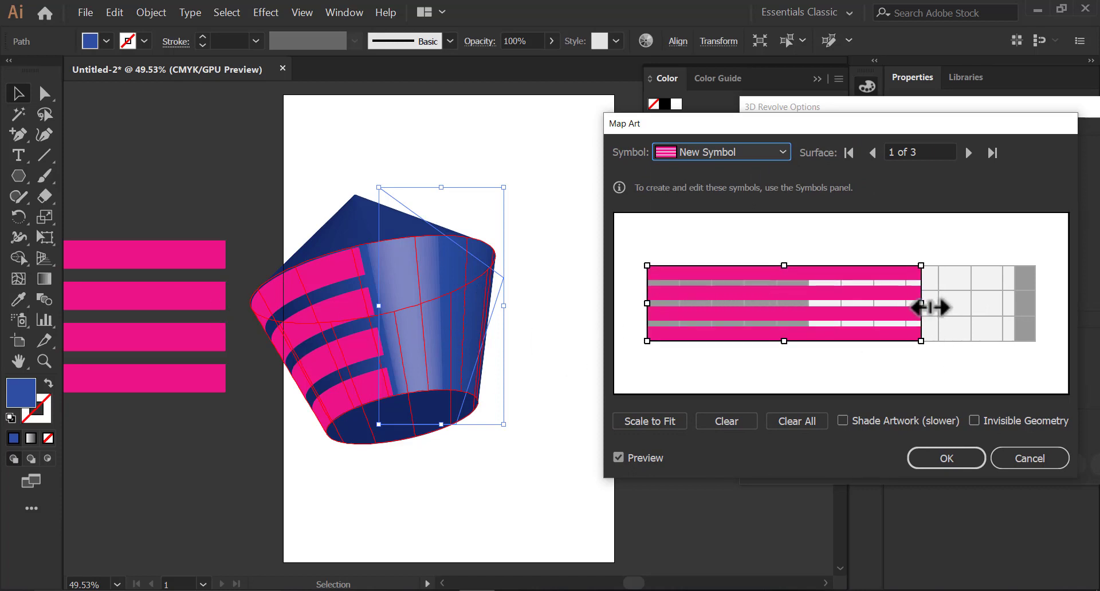
pyautogui.moveTo(928, 307); pyautogui.dragTo(1035, 316)
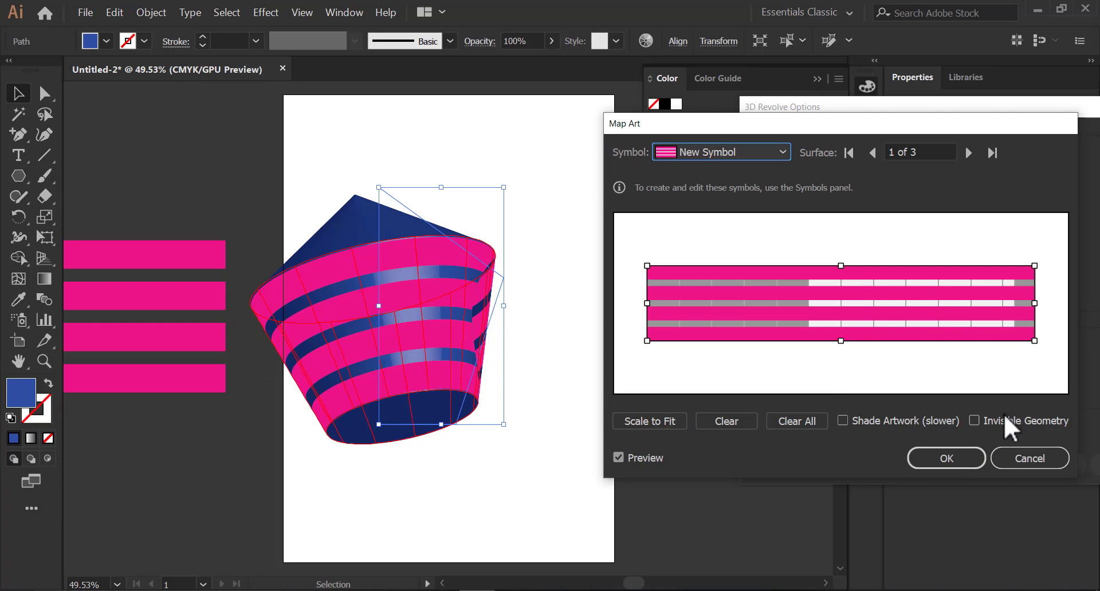
# Make the mapped artwork's geometry invisible and apply the 3D Revolve effect
pyautogui.click(975, 420)
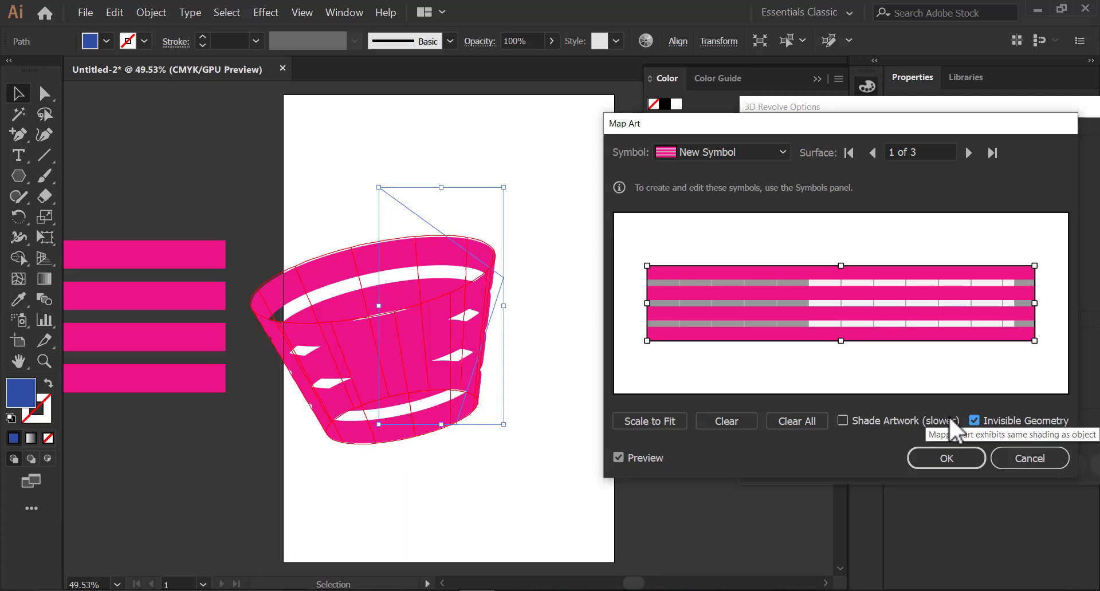
pyautogui.click(938, 463)
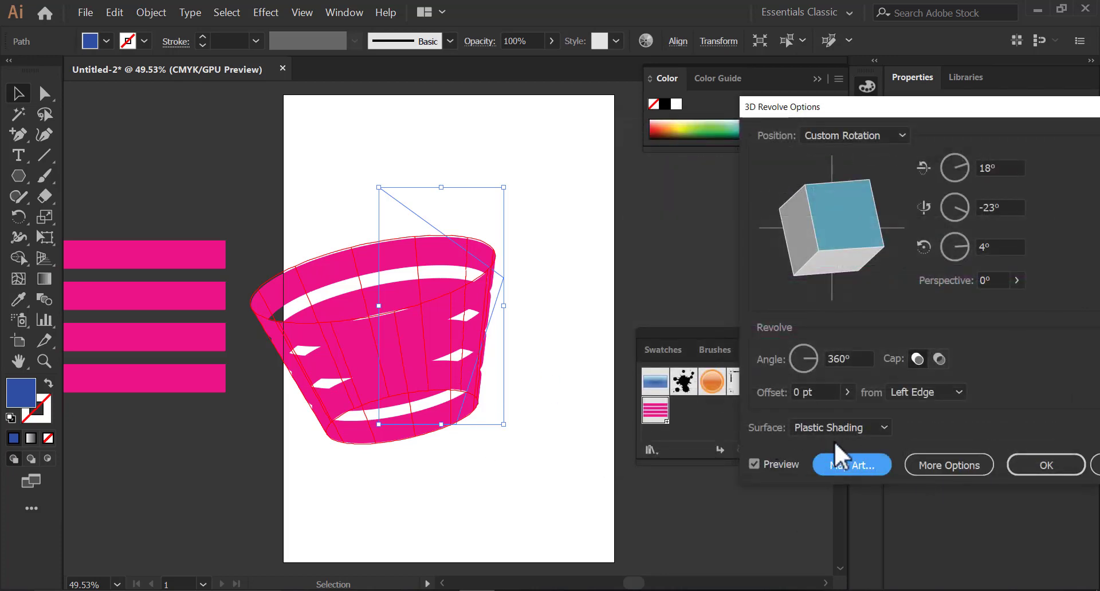
pyautogui.click(1033, 470)
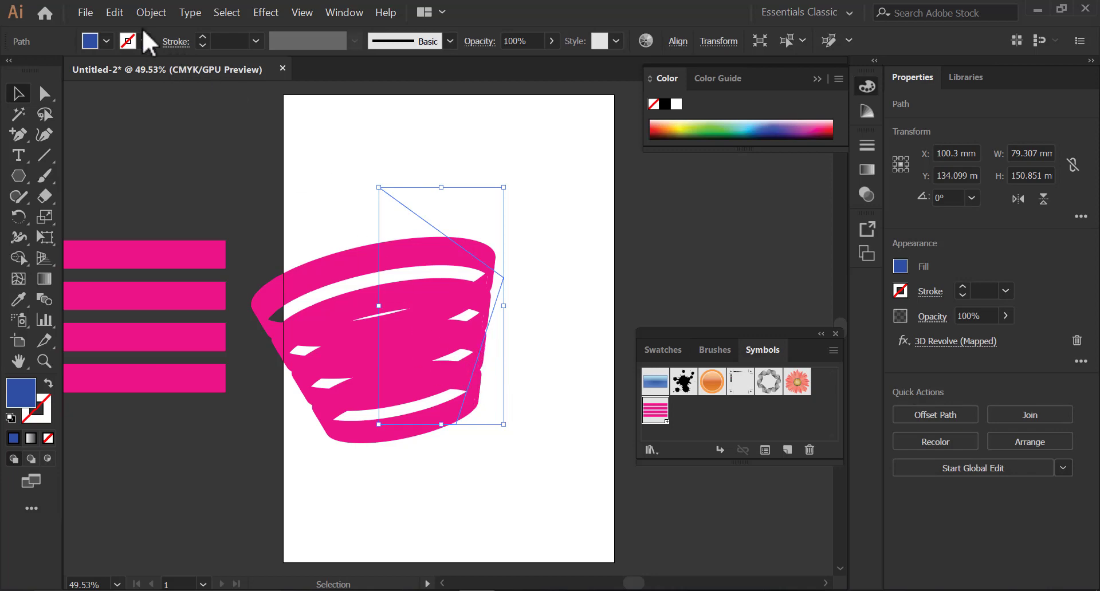
# Expand the appearance of the revolved striped shape
pyautogui.click(142, 11)
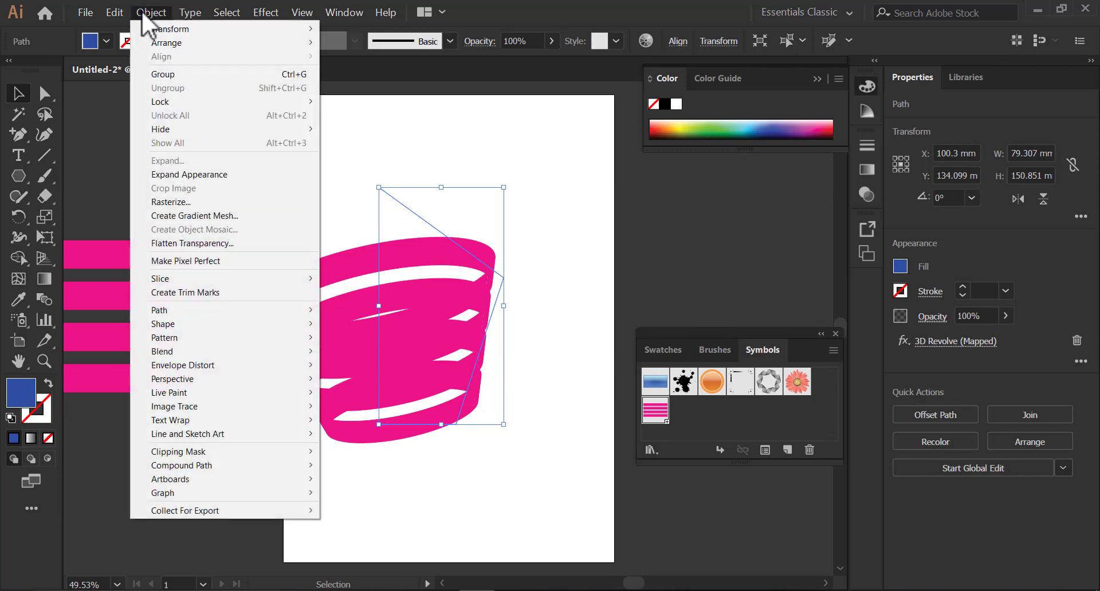
pyautogui.click(179, 174)
pyautogui.click(590, 283)
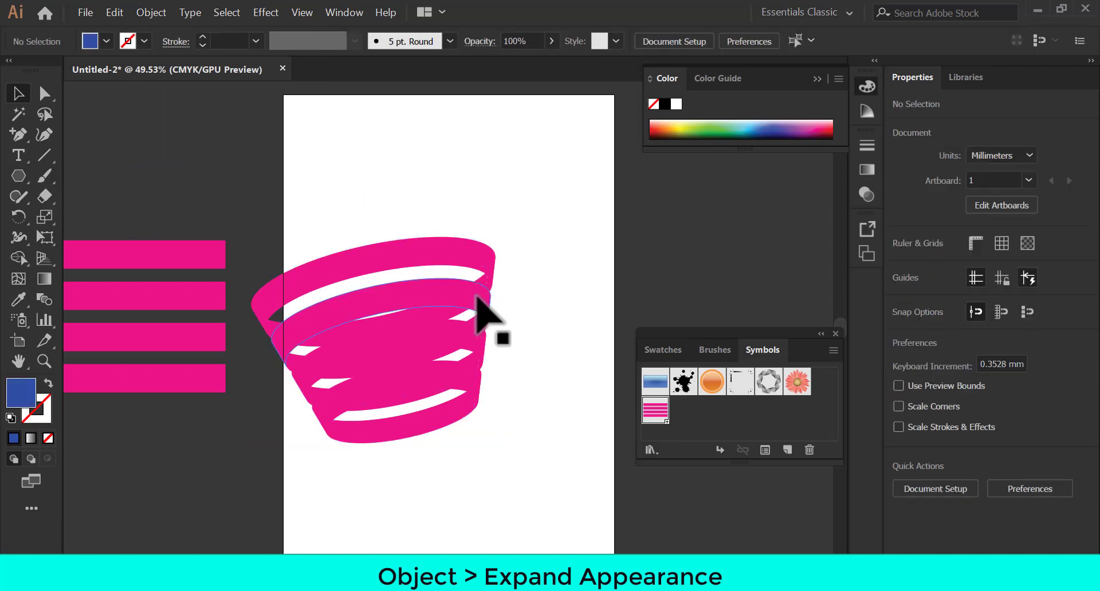
# Ungroup the expanded ribbon artwork twice and separate the upper set of curved stripes from the lower set
pyautogui.click(477, 296)
pyautogui.rightClick(478, 297)
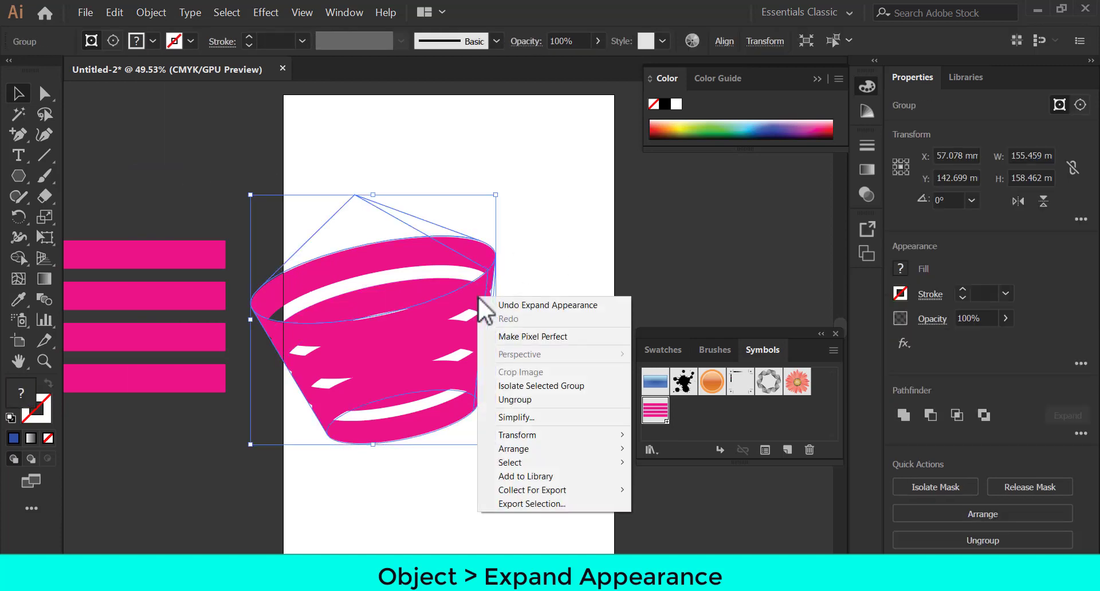
pyautogui.click(507, 400)
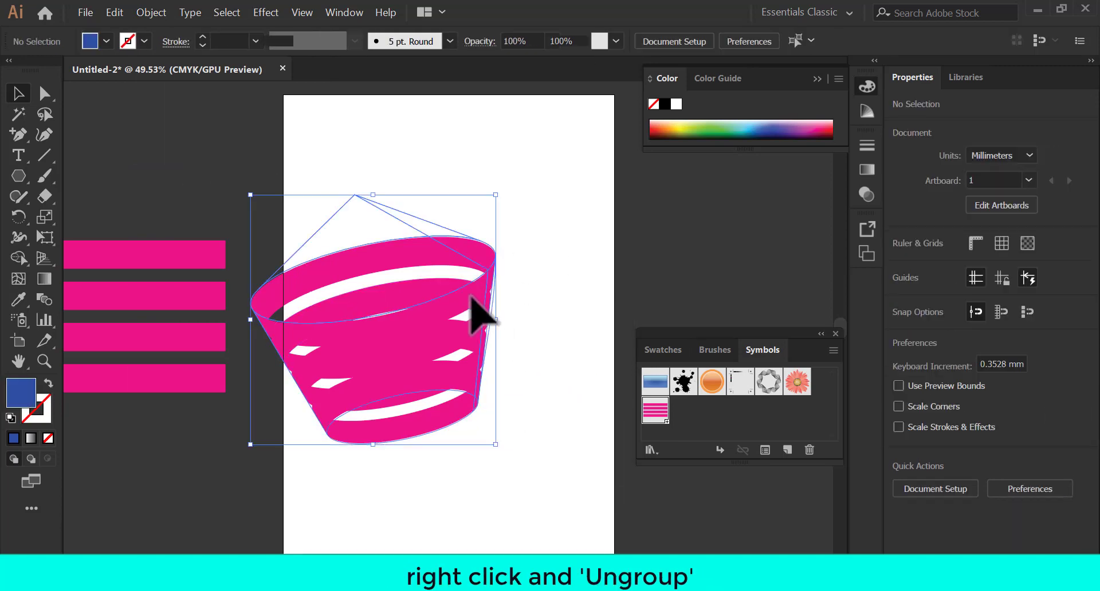
pyautogui.rightClick(473, 299)
pyautogui.click(507, 400)
pyautogui.click(544, 364)
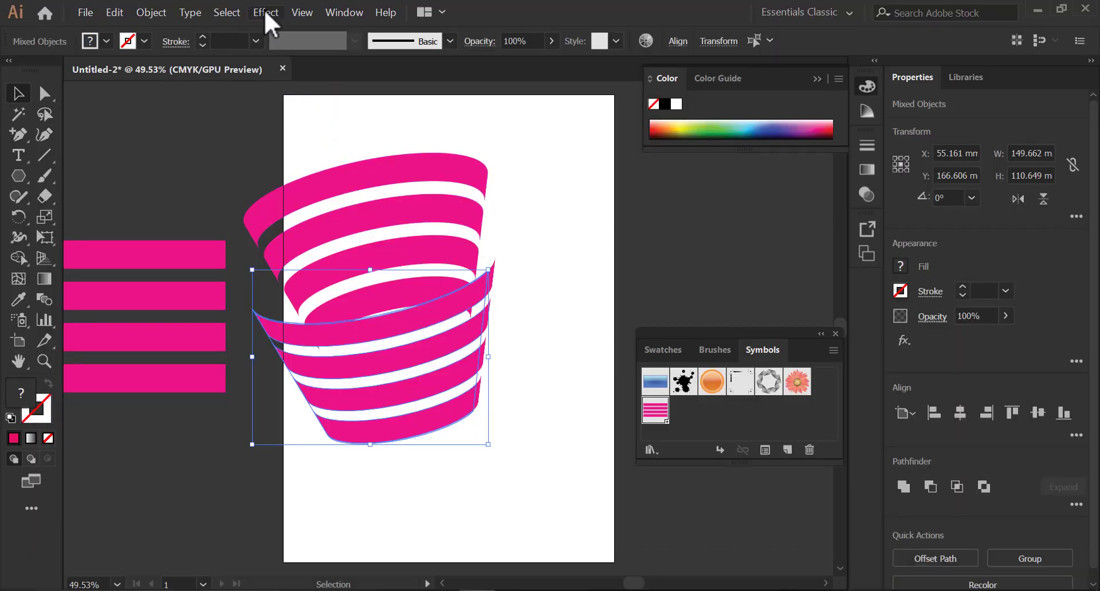
# Examine the separated stripe paths in outline view and return to the normal preview
pyautogui.click(294, 12)
pyautogui.click(307, 30)
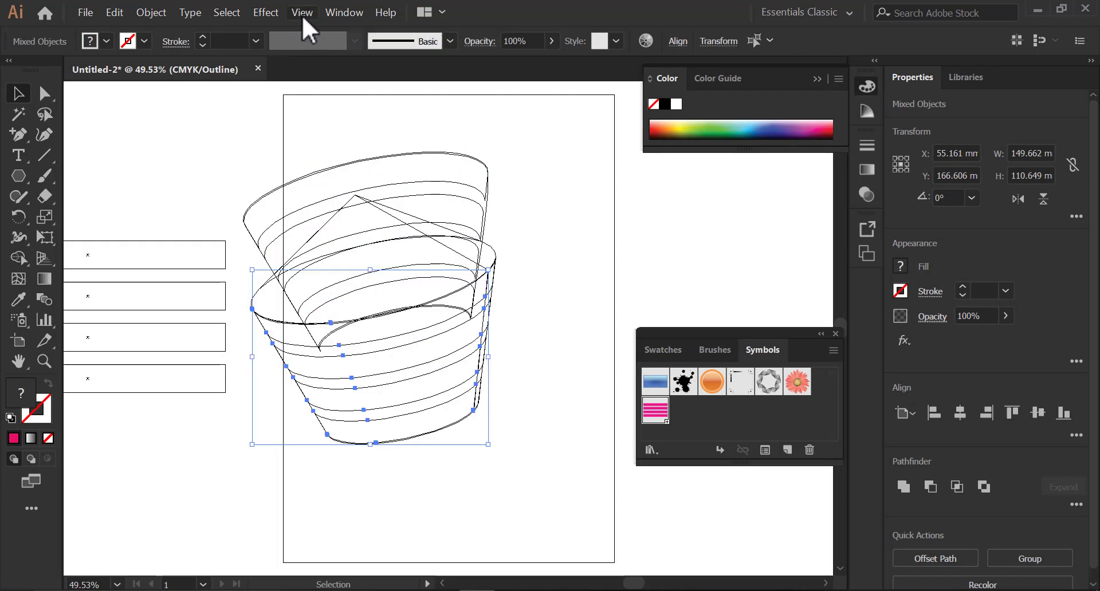
pyautogui.click(300, 14)
pyautogui.moveTo(268, 12)
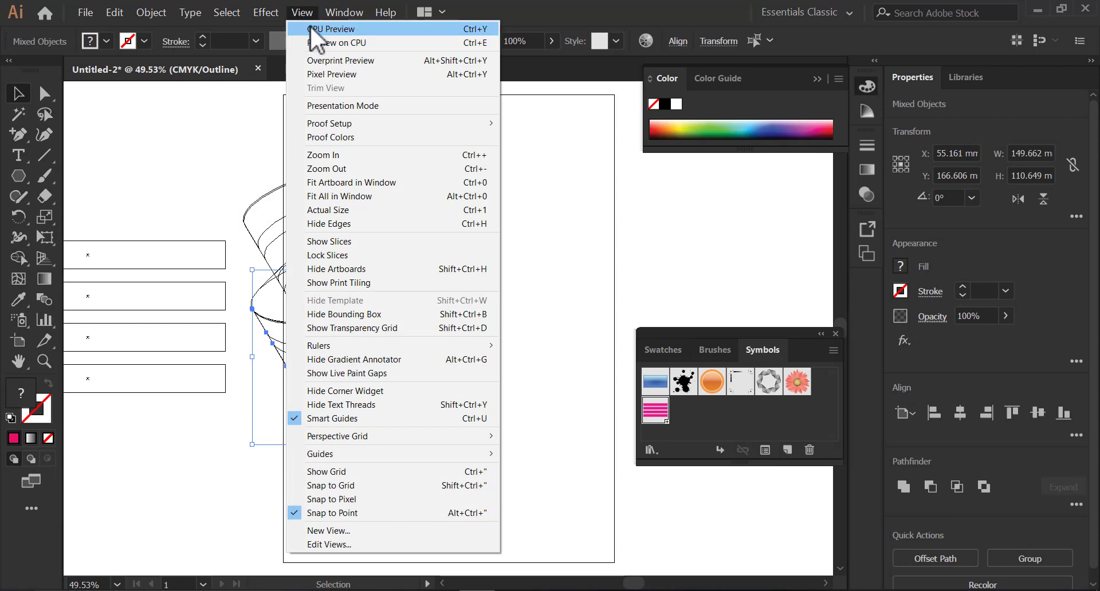
pyautogui.click(310, 28)
# Move the lower stripe group right and down, clear of the upper stripes
pyautogui.click(573, 268)
pyautogui.moveTo(426, 311); pyautogui.dragTo(524, 352)
pyautogui.click(488, 351)
pyautogui.click(491, 364)
# Isolate the lower stripe group, recolor its four stripes dark magenta, and leave isolation mode
pyautogui.doubleClick(523, 352)
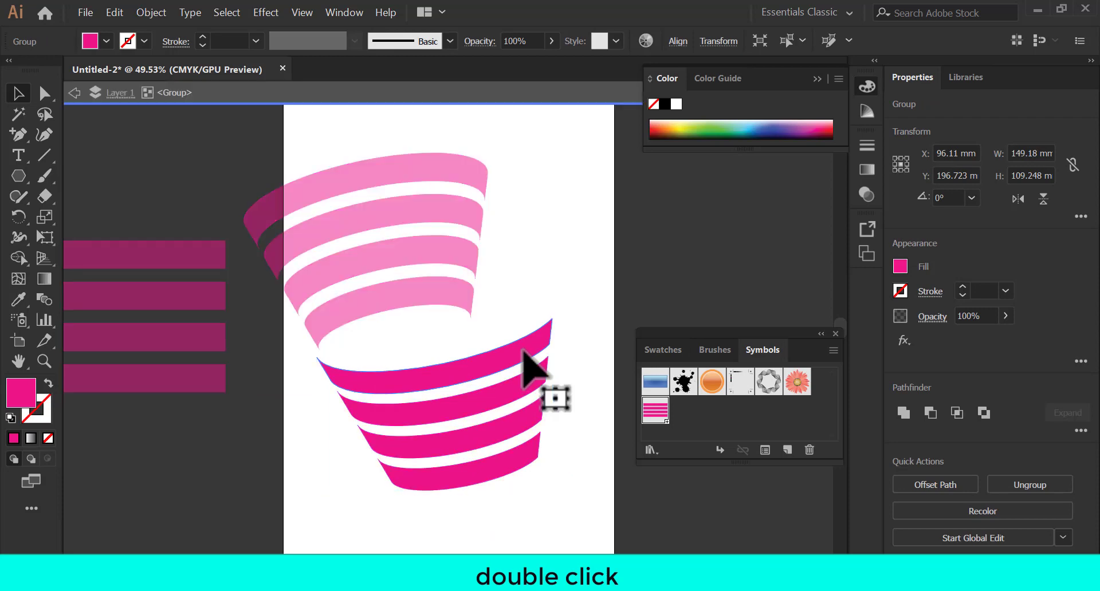
pyautogui.click(499, 466)
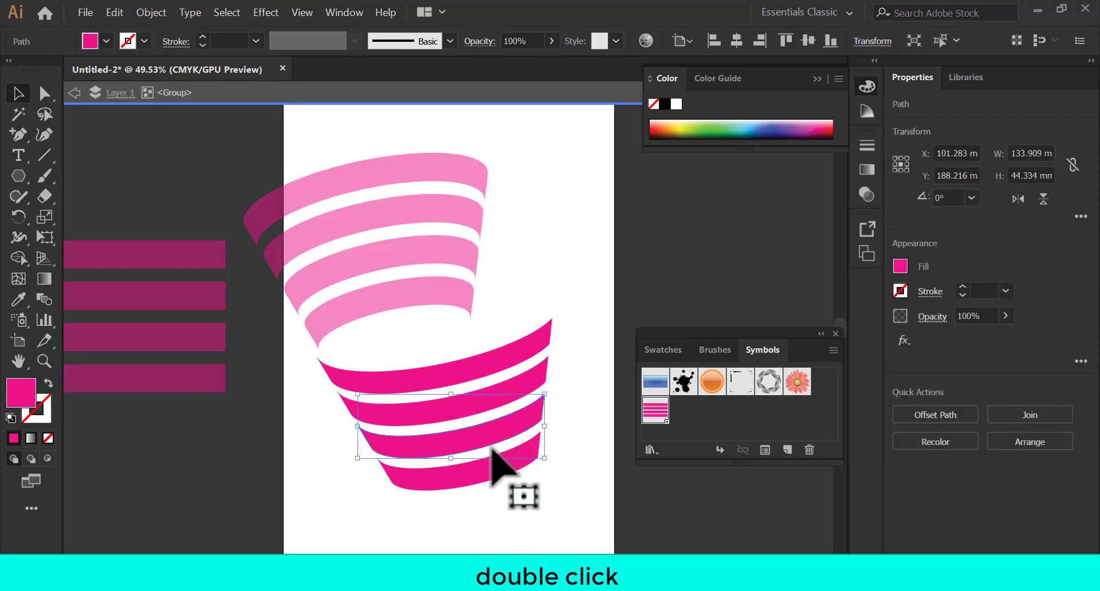
pyautogui.click(500, 355)
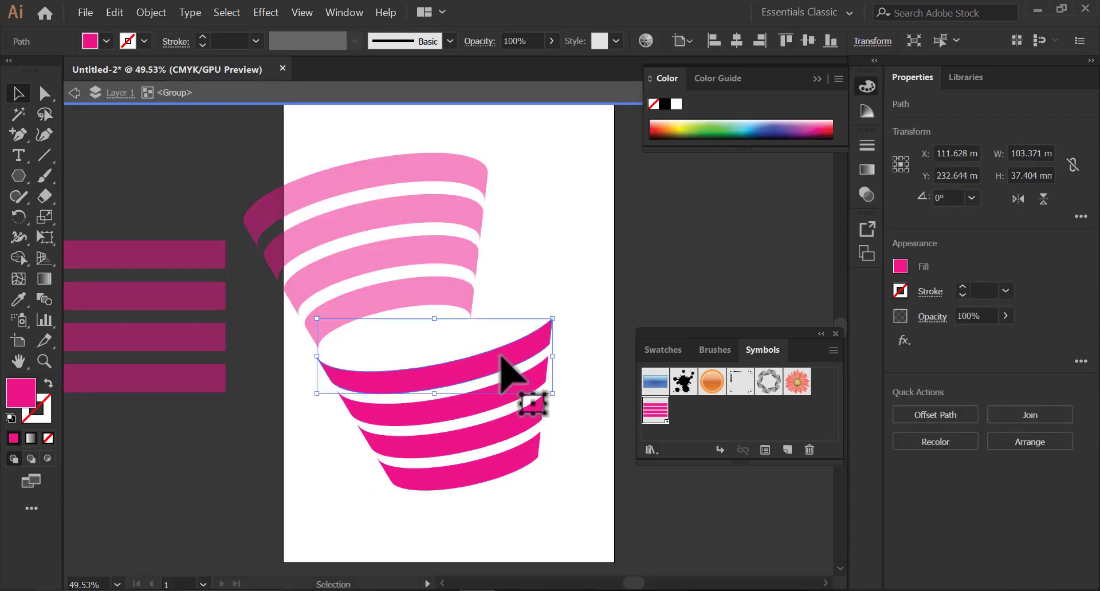
pyautogui.keyDown('shift'); pyautogui.click(497, 408); pyautogui.keyUp('shift')
pyautogui.keyDown('shift'); pyautogui.click(497, 439); pyautogui.keyUp('shift')
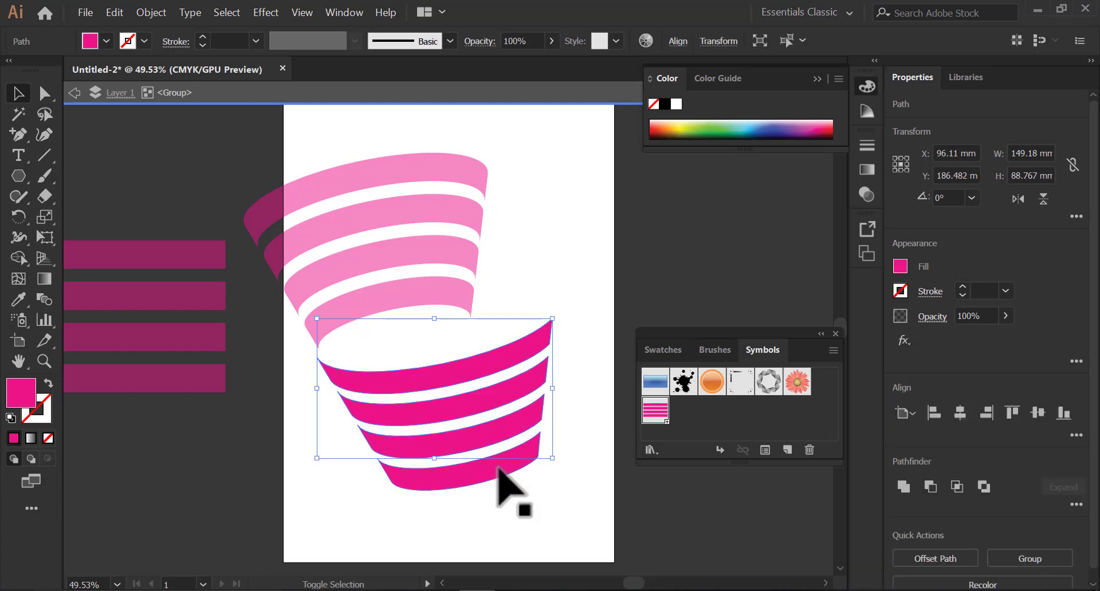
pyautogui.keyDown('shift'); pyautogui.click(497, 471); pyautogui.keyUp('shift')
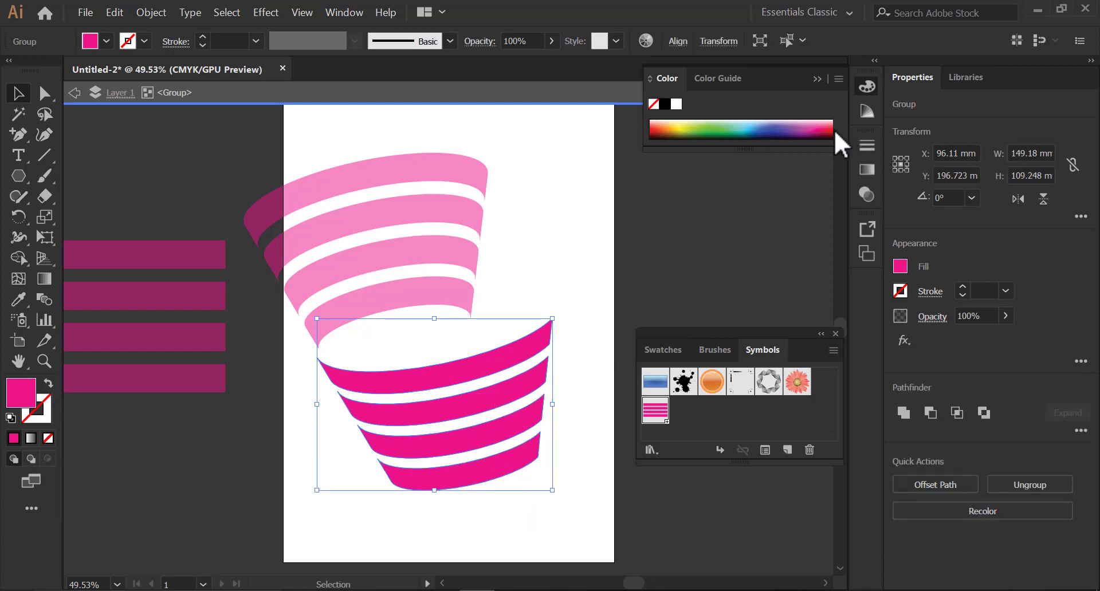
pyautogui.moveTo(832, 130); pyautogui.dragTo(817, 132)
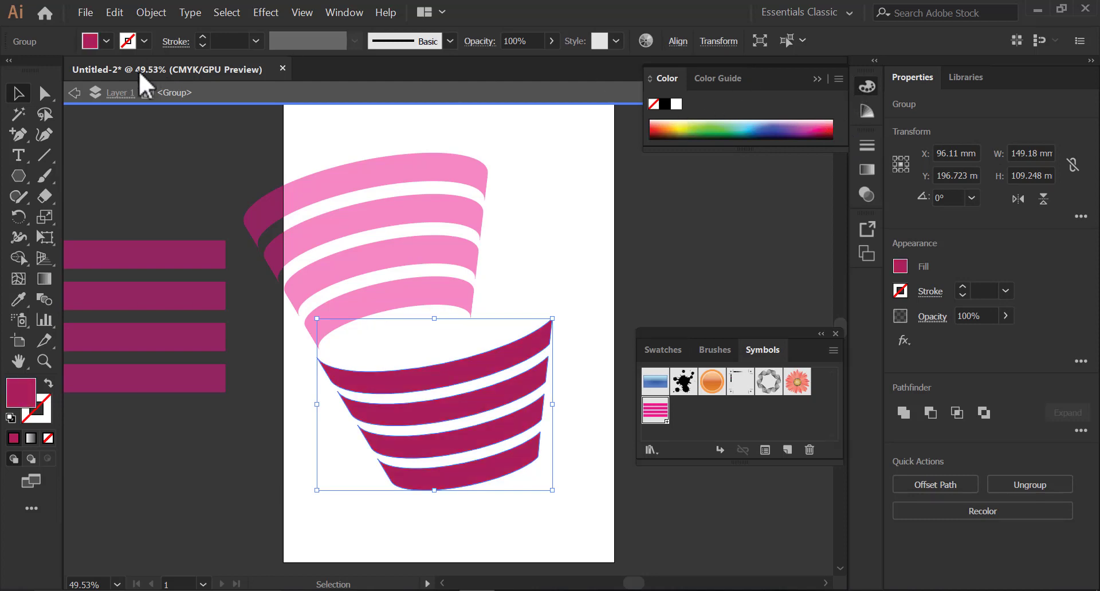
pyautogui.click(74, 92)
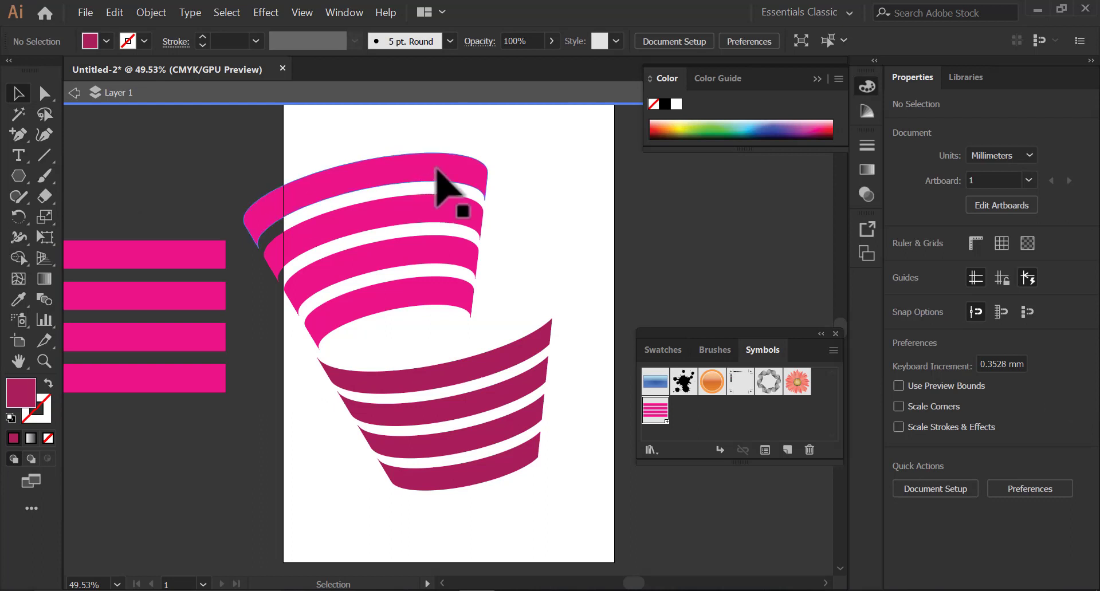
pyautogui.click(74, 93)
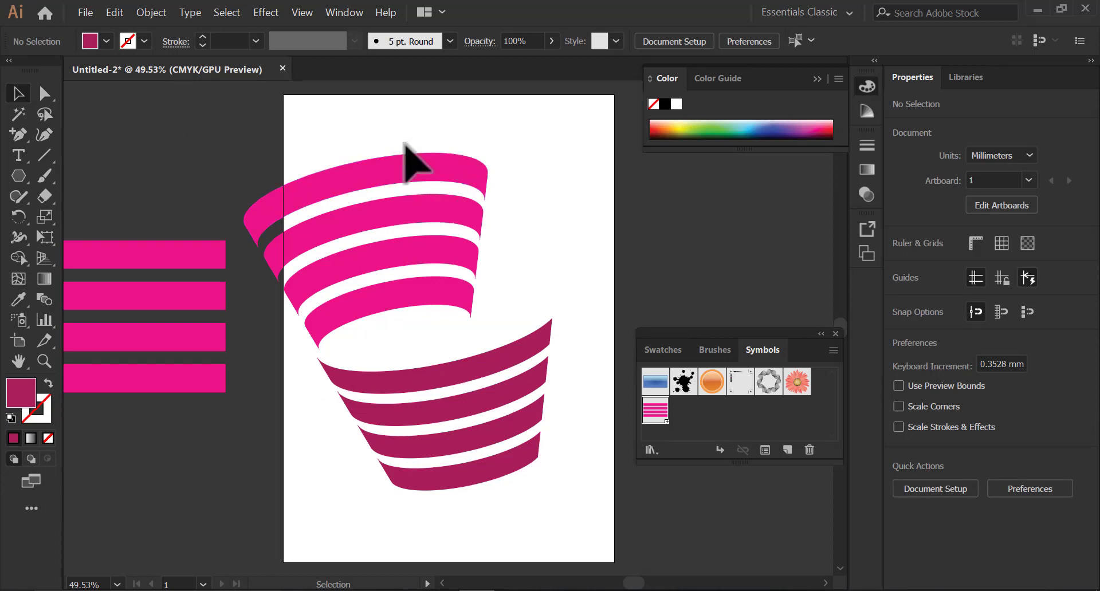
# Place the bright magenta upper stripes over the dark stripes and adjust their position and width so the ribbon edges line up
pyautogui.click(462, 190)
pyautogui.moveTo(453, 165); pyautogui.dragTo(532, 304)
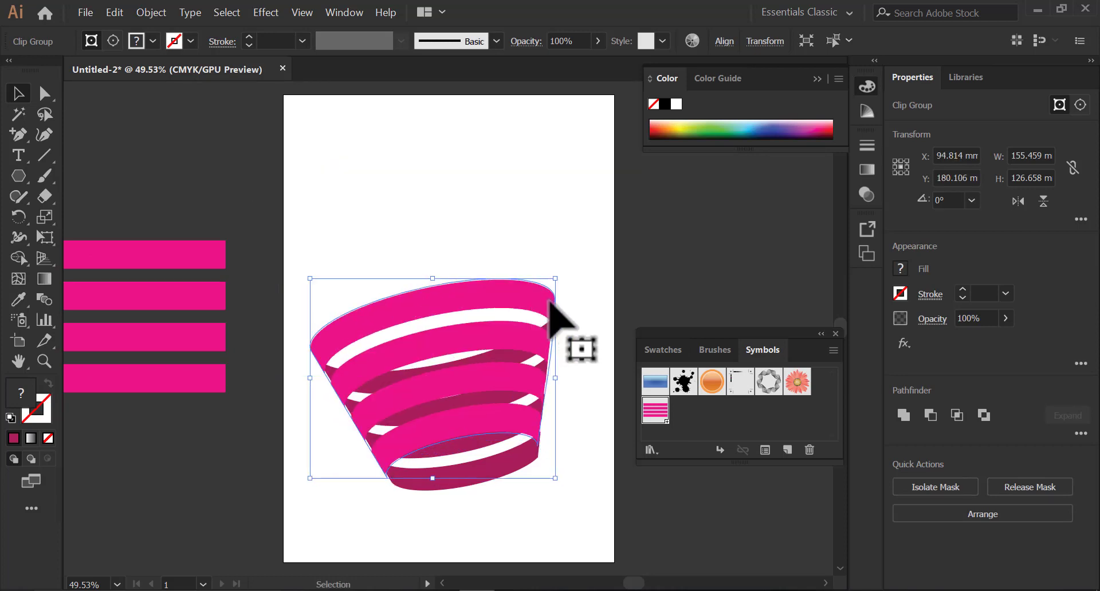
pyautogui.press('Right')
pyautogui.press('Right')
pyautogui.press('Right')
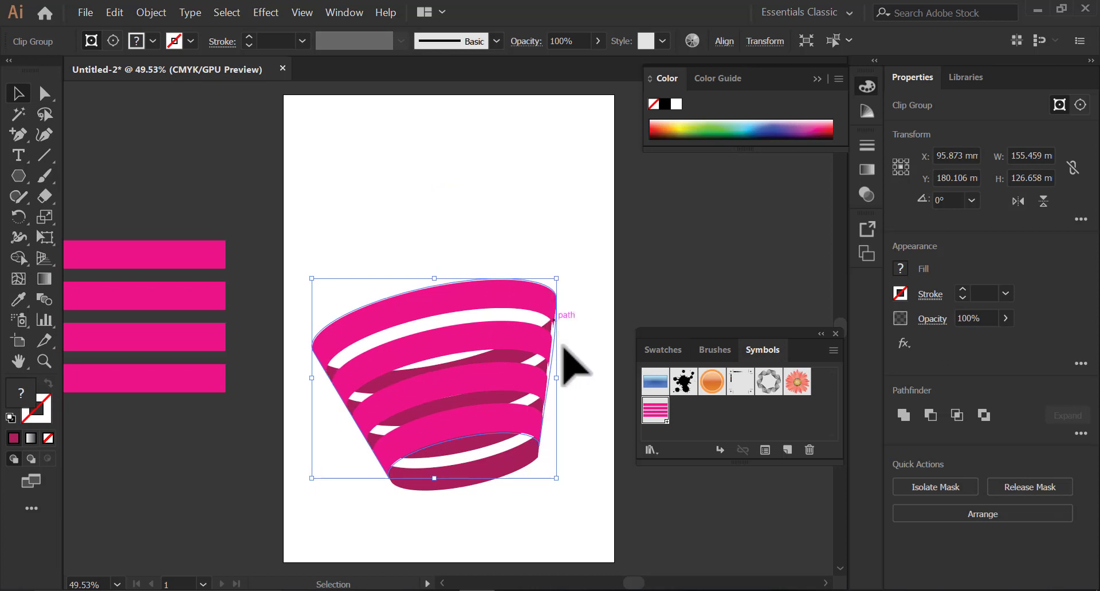
pyautogui.moveTo(563, 383); pyautogui.dragTo(560, 381)
pyautogui.click(587, 396)
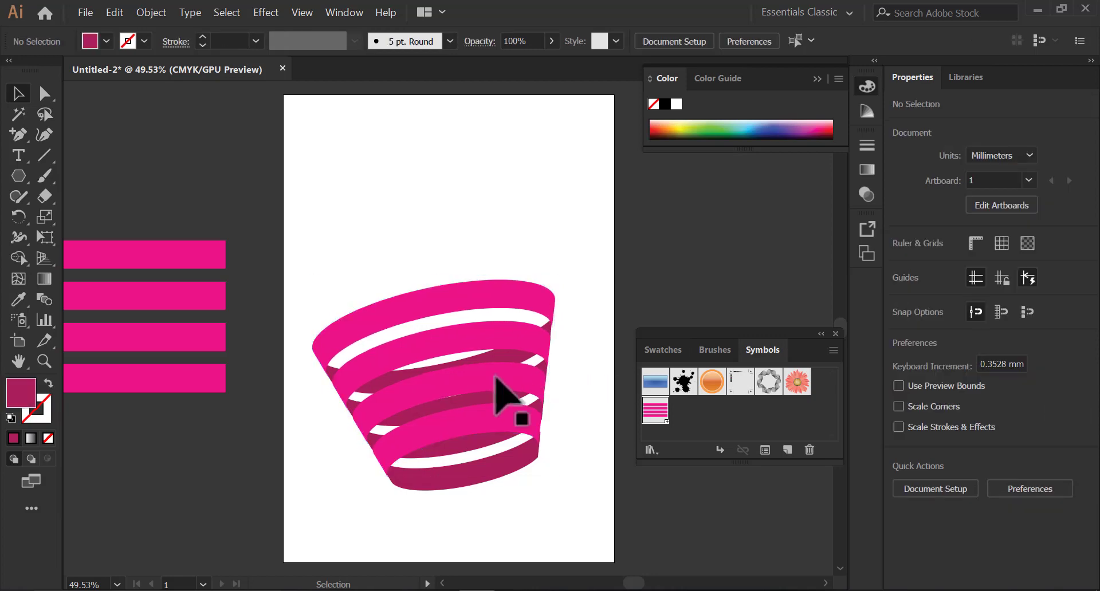
# Delete the striped symbol instance beside the artboard and move the leftover invisible shapes down away from the ribbon
pyautogui.moveTo(170, 207); pyautogui.dragTo(158, 428)
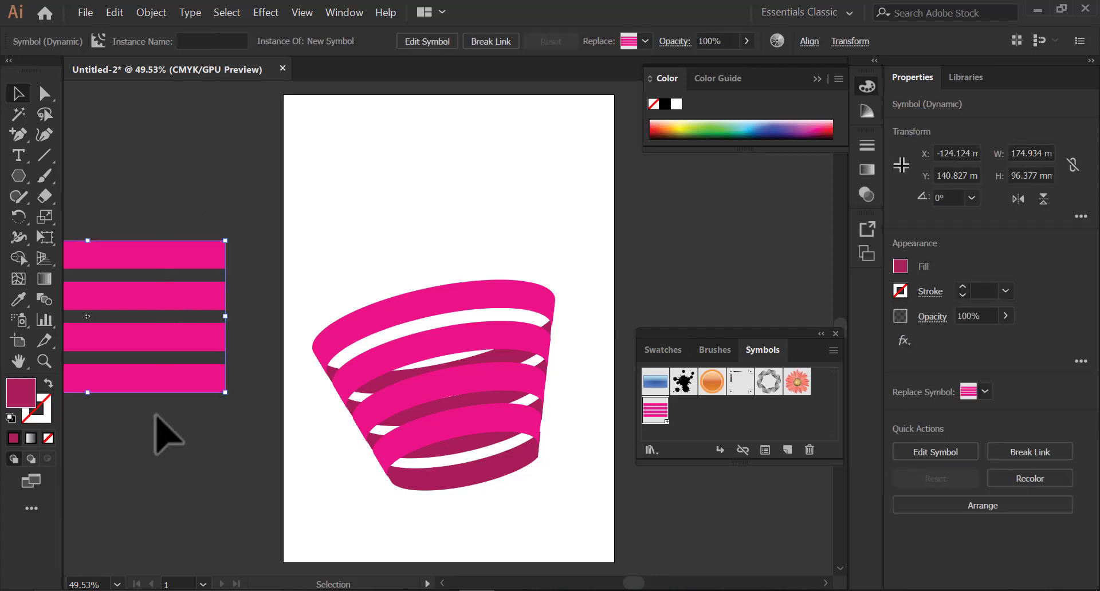
pyautogui.press('Delete')
pyautogui.moveTo(338, 216); pyautogui.dragTo(480, 546)
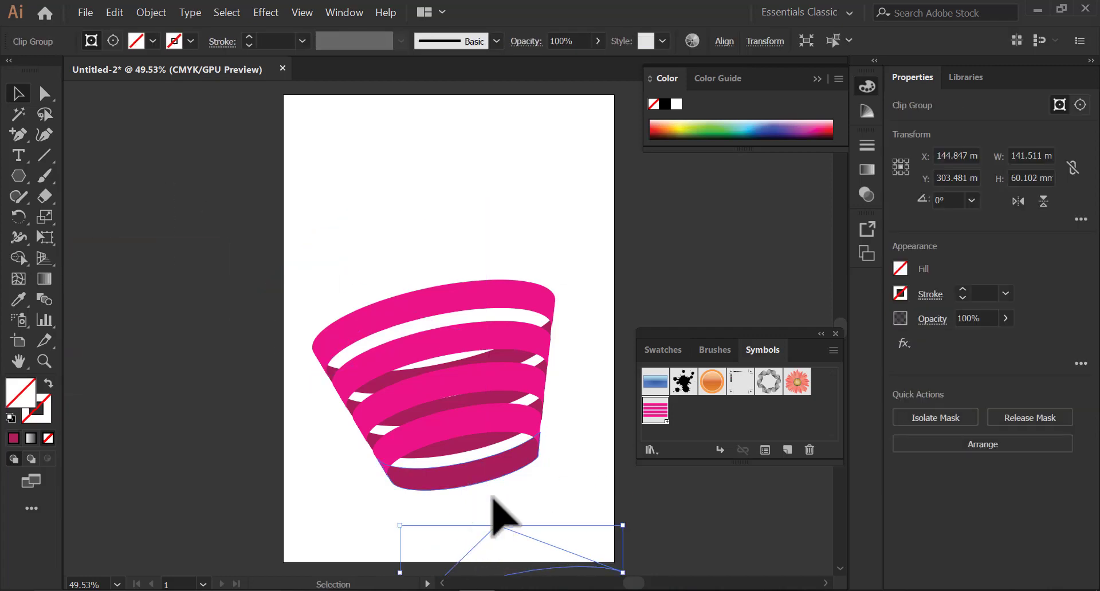
pyautogui.click(540, 524)
pyautogui.moveTo(353, 250); pyautogui.dragTo(528, 535)
pyautogui.click(607, 341)
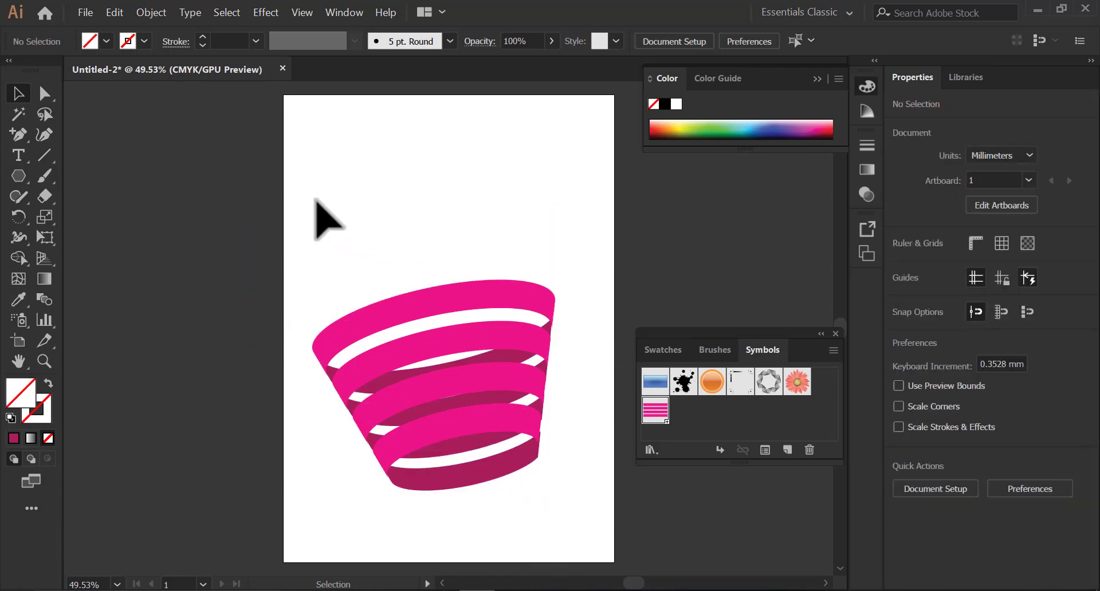
# Select and delete the leftover invisible path overlapping the ribbon's left side
pyautogui.moveTo(285, 194); pyautogui.dragTo(428, 250)
pyautogui.click(428, 250)
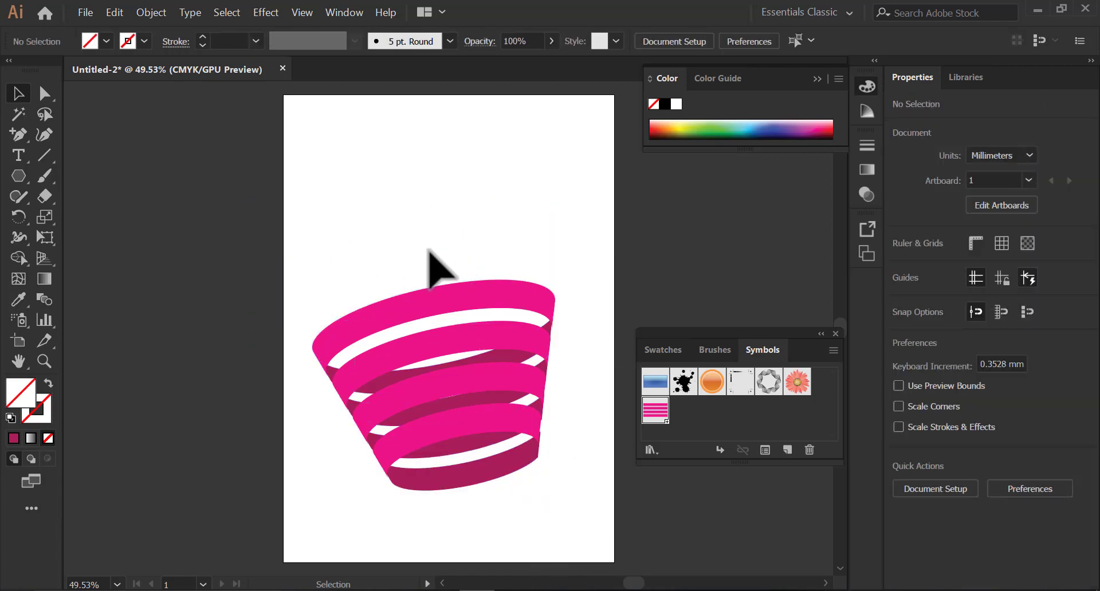
pyautogui.moveTo(246, 322); pyautogui.dragTo(298, 416)
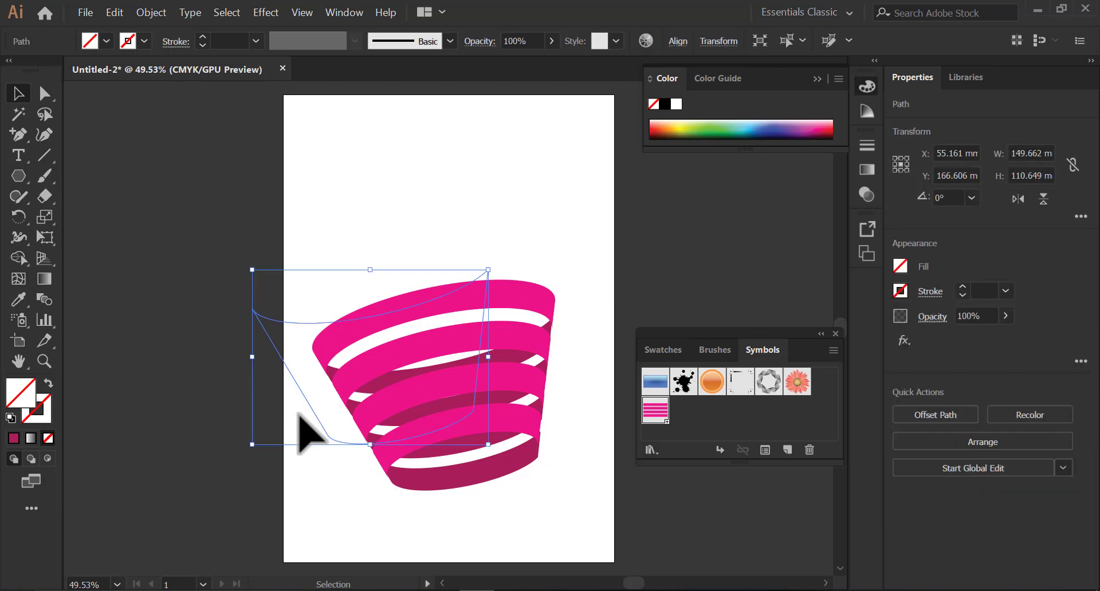
pyautogui.click(298, 415)
# Group all parts of the magenta ribbon and move the group up into the upper half of the artboard
pyautogui.moveTo(305, 219); pyautogui.dragTo(582, 527)
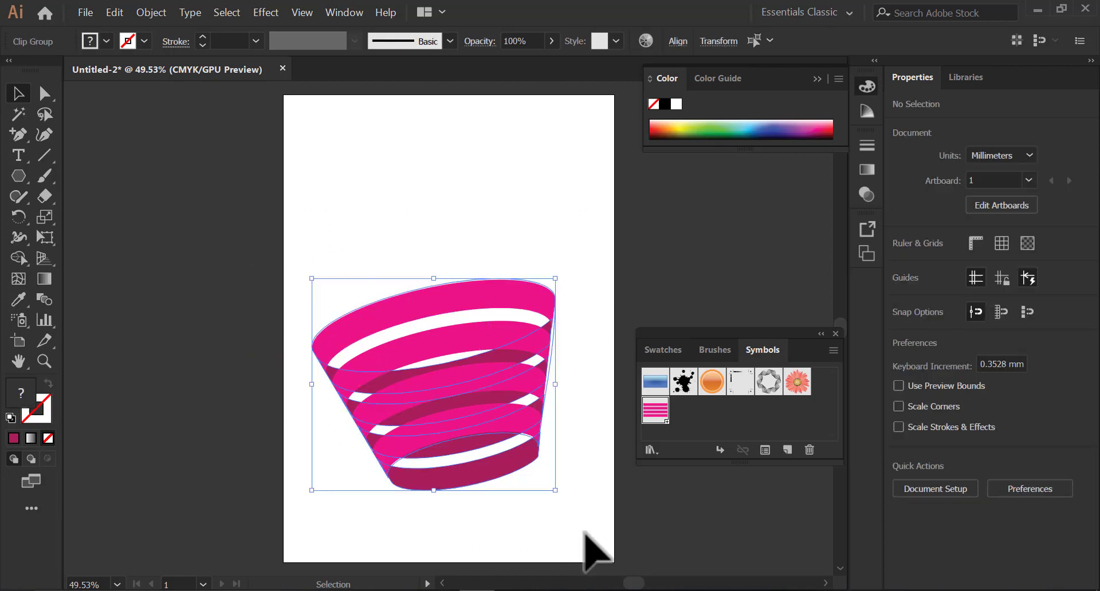
pyautogui.rightClick(522, 425)
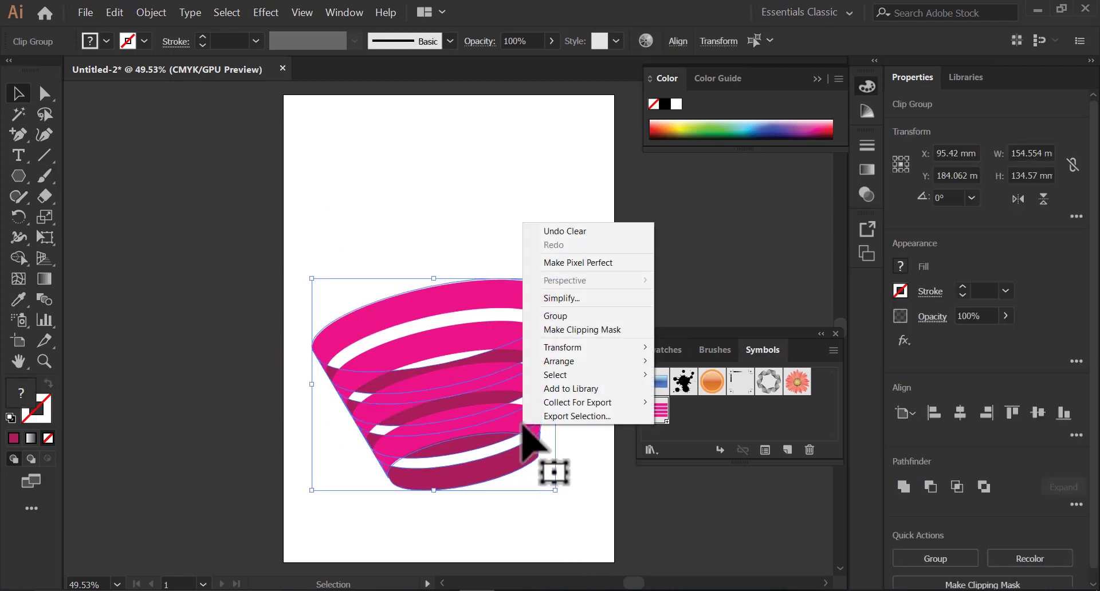
pyautogui.click(550, 316)
pyautogui.moveTo(496, 335); pyautogui.dragTo(482, 211)
pyautogui.click(589, 240)
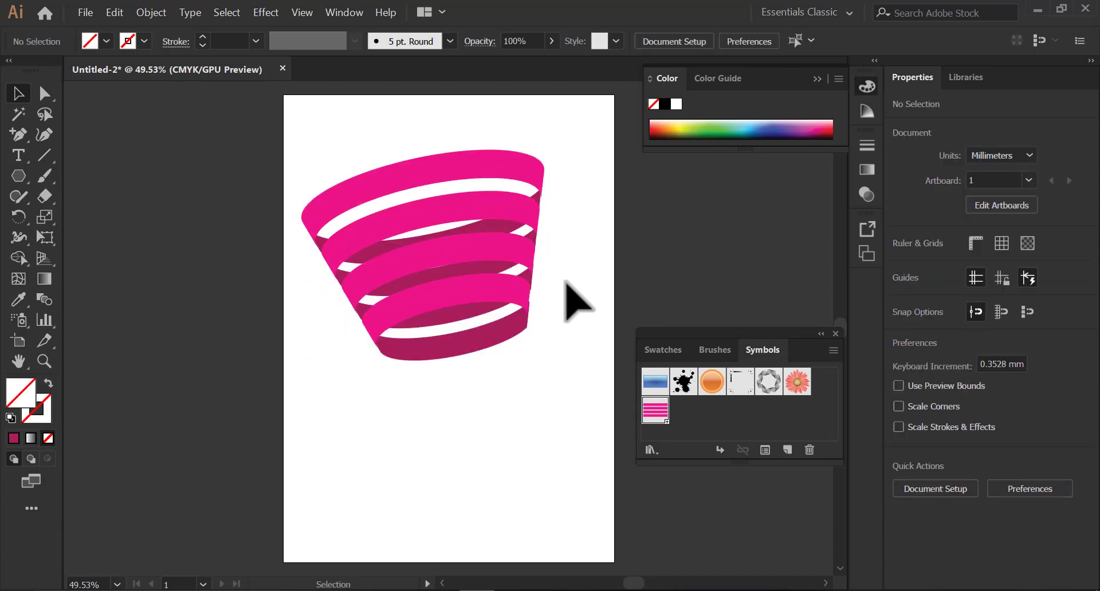
# Duplicate the ribbon group below the original and shift the original toward the artboard's upper-left corner
pyautogui.click(497, 291)
pyautogui.moveTo(485, 281); pyautogui.dragTo(491, 476)
pyautogui.moveTo(487, 315); pyautogui.dragTo(462, 256)
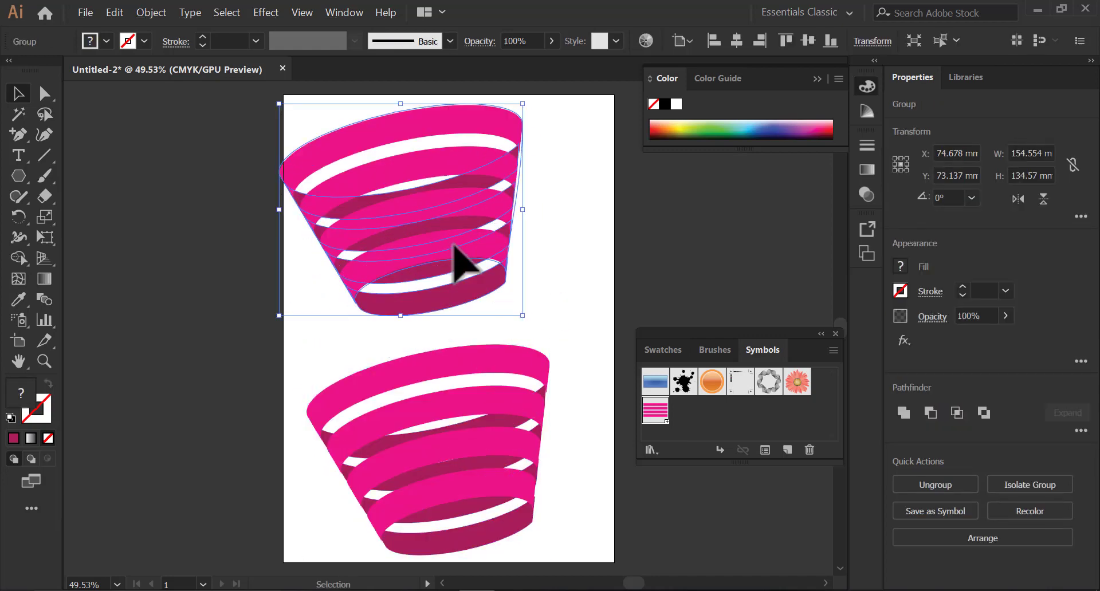
pyautogui.click(566, 298)
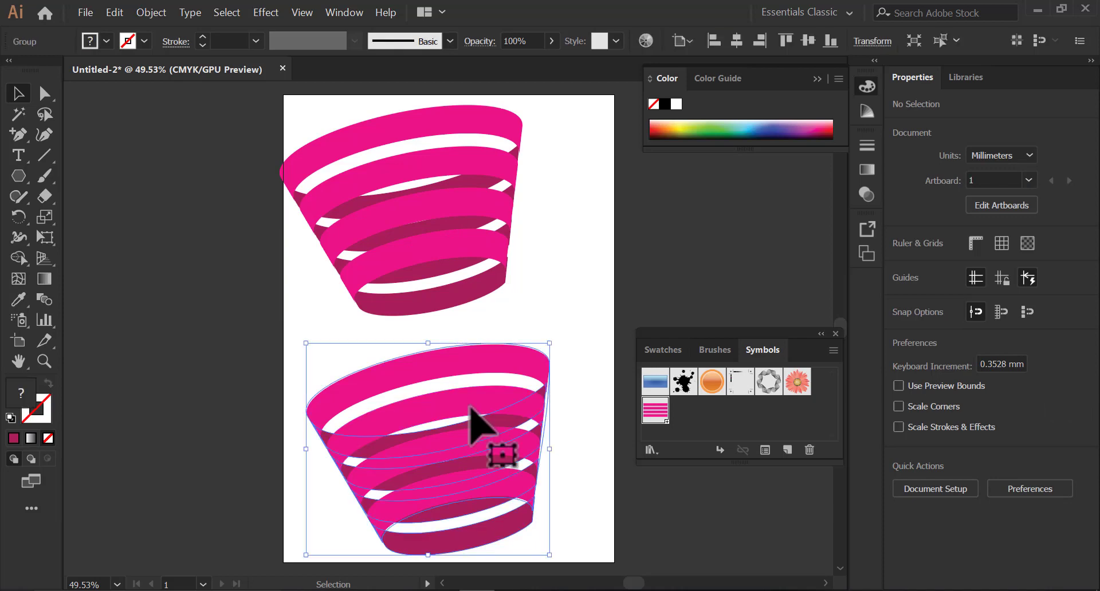
# Isolate the bright front stripes of the lower ribbon copy and fill them with the default white-to-black linear gradient
pyautogui.doubleClick(470, 408)
pyautogui.click(470, 408)
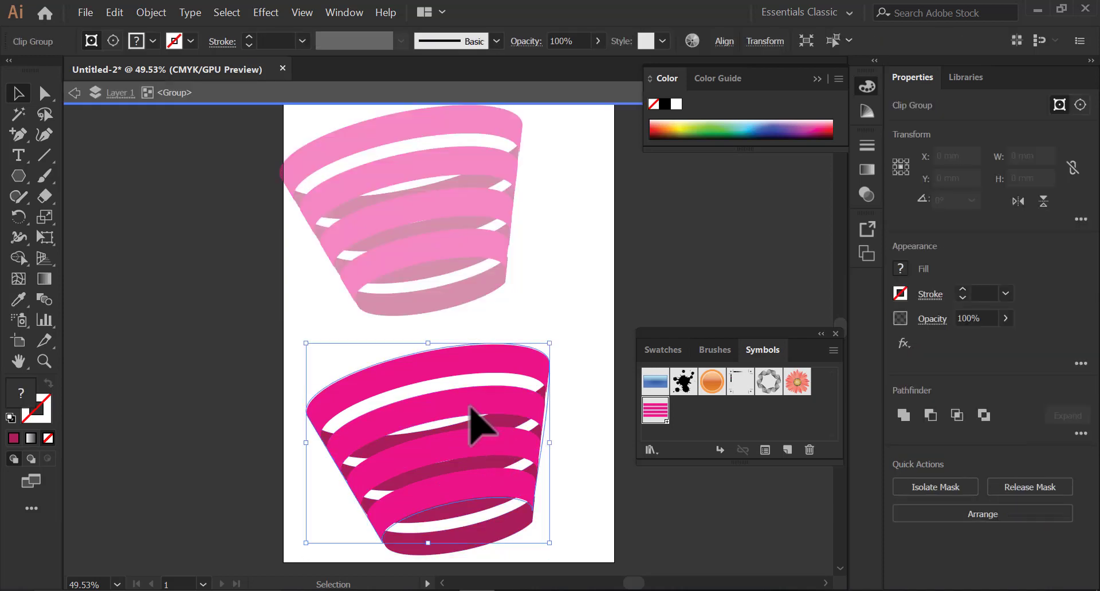
pyautogui.moveTo(469, 407); pyautogui.dragTo(470, 374)
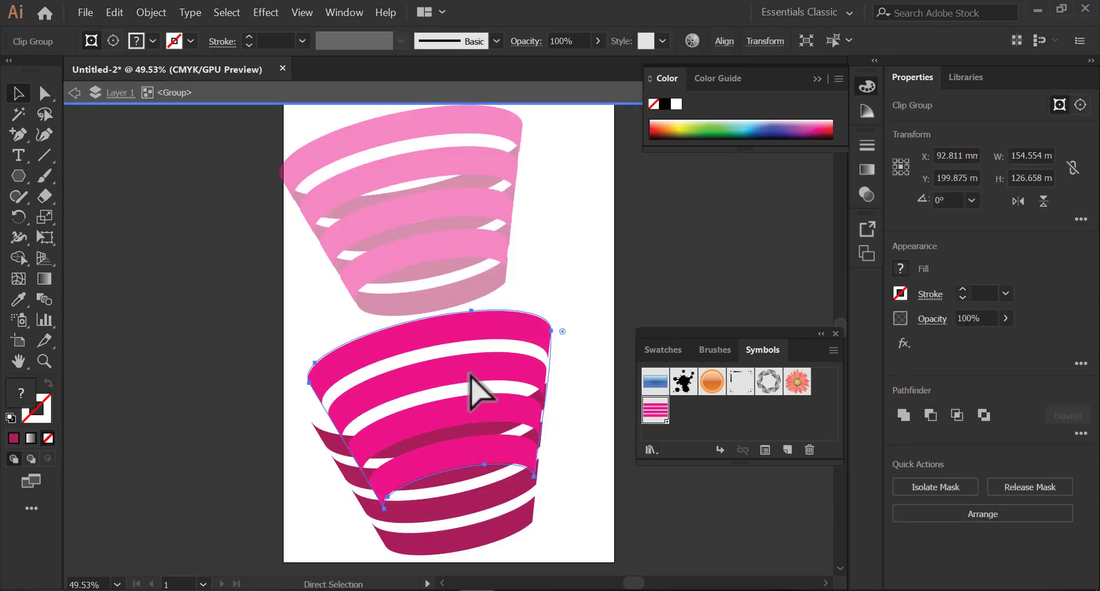
pyautogui.hotkey('ctrl', 'z')
pyautogui.doubleClick(470, 408)
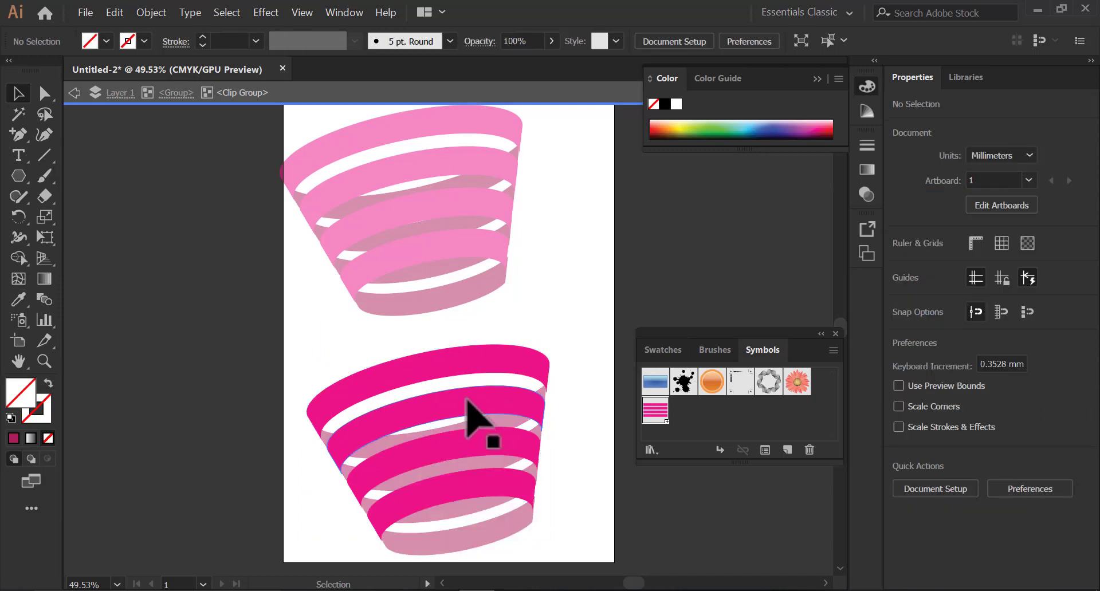
pyautogui.click(469, 408)
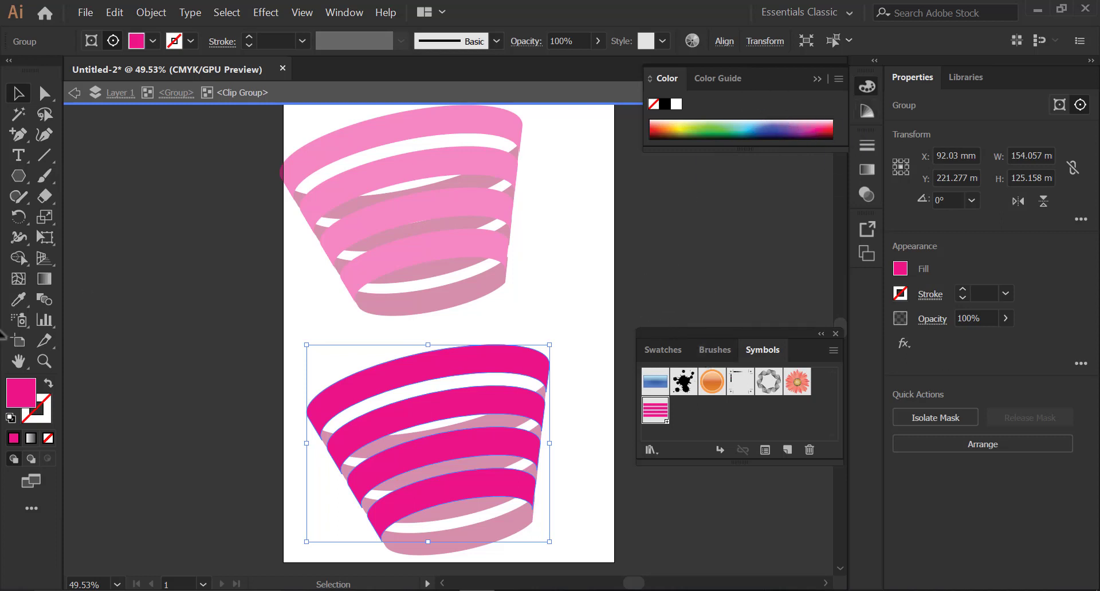
pyautogui.click(28, 439)
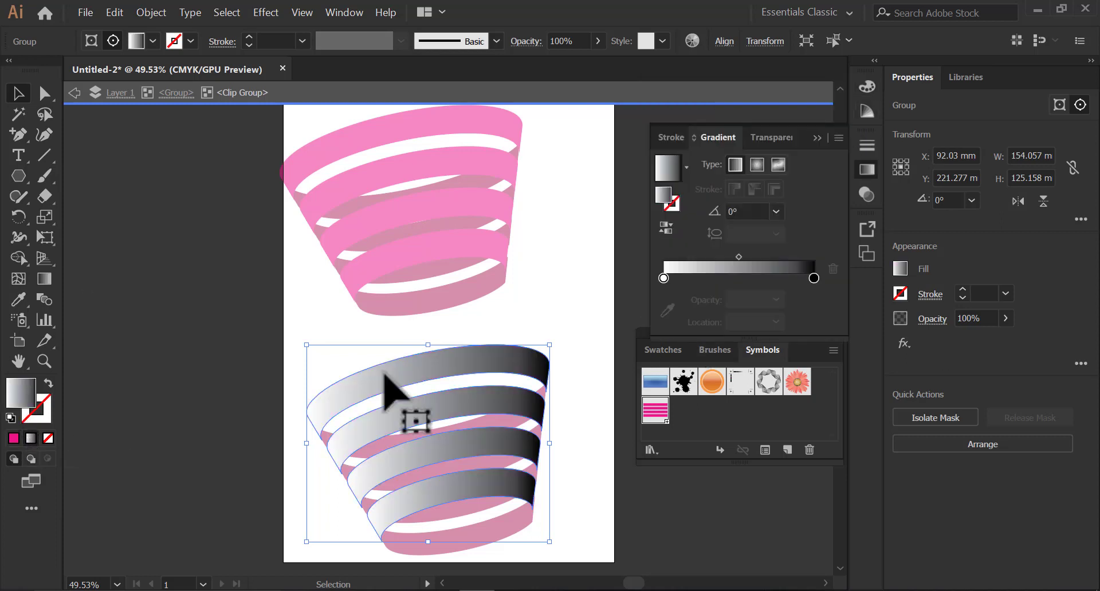
# Set the end color stop of the front stripes' gradient to yellow-green
pyautogui.doubleClick(814, 278)
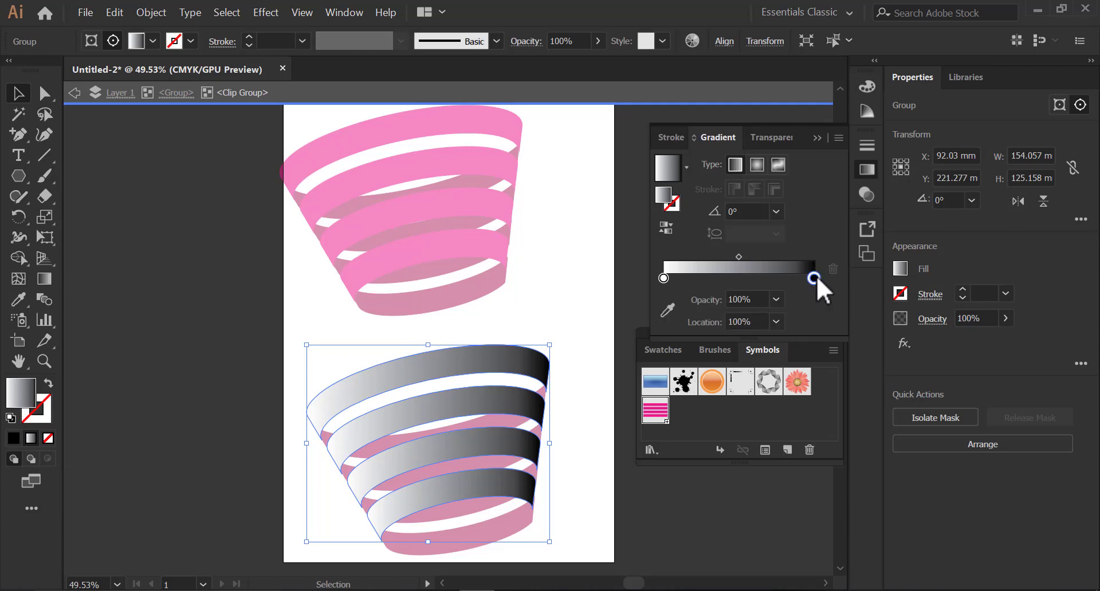
pyautogui.click(591, 371)
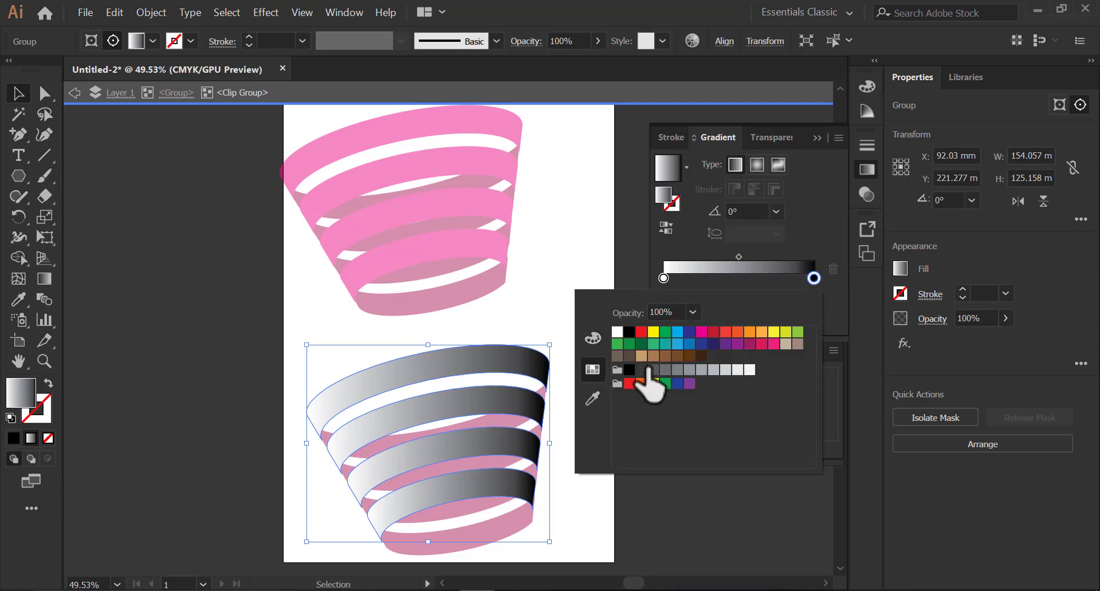
pyautogui.click(785, 333)
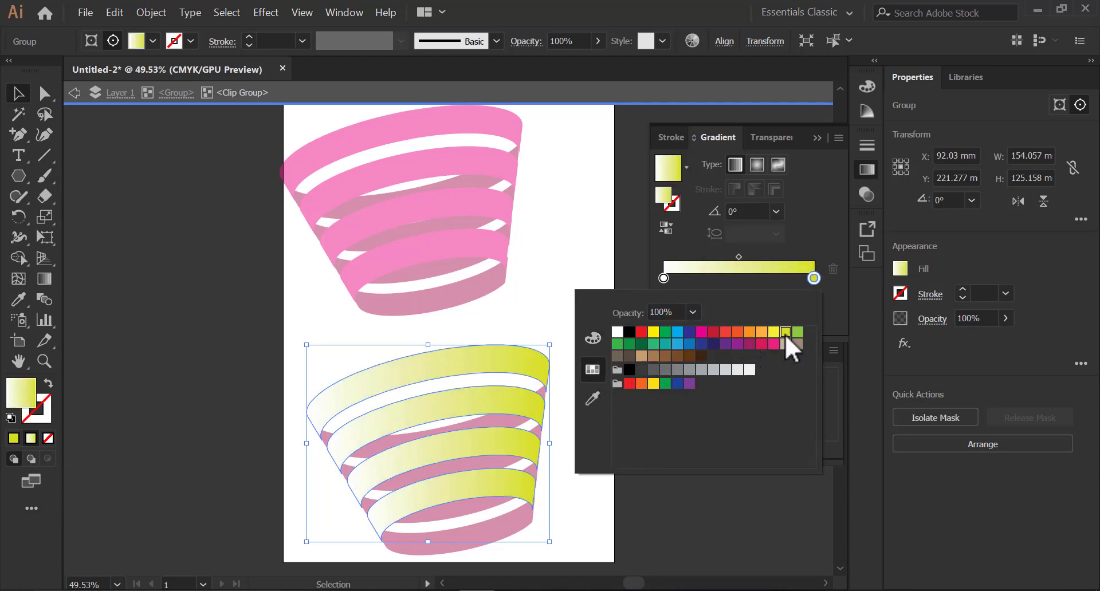
# Try red, dark red, green and blue swatches on the gradient's start color stop, ending on dark blue
pyautogui.click(665, 279)
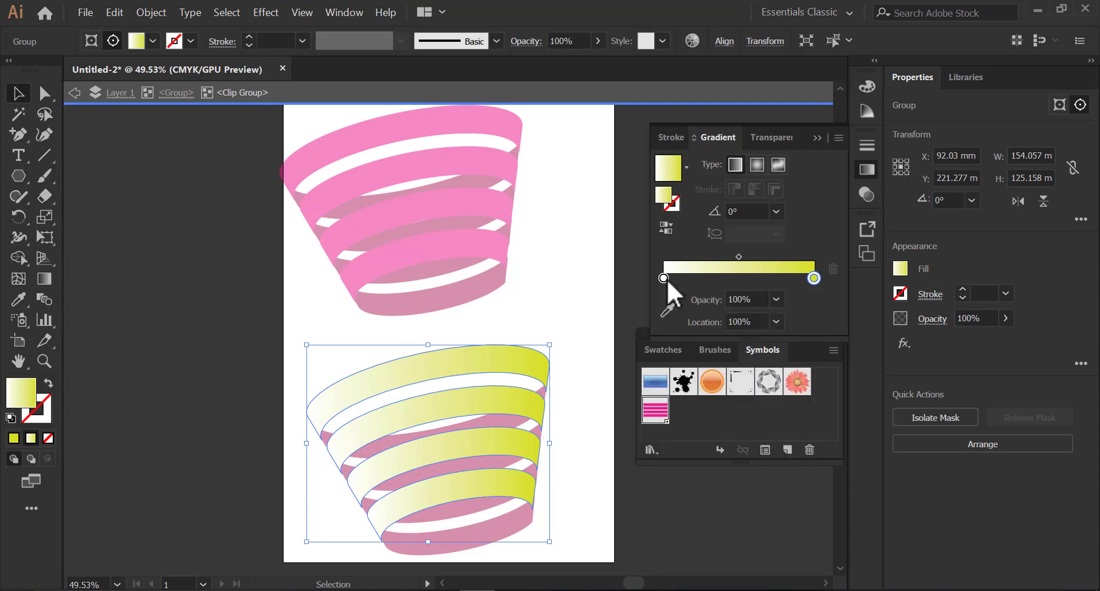
pyautogui.doubleClick(663, 278)
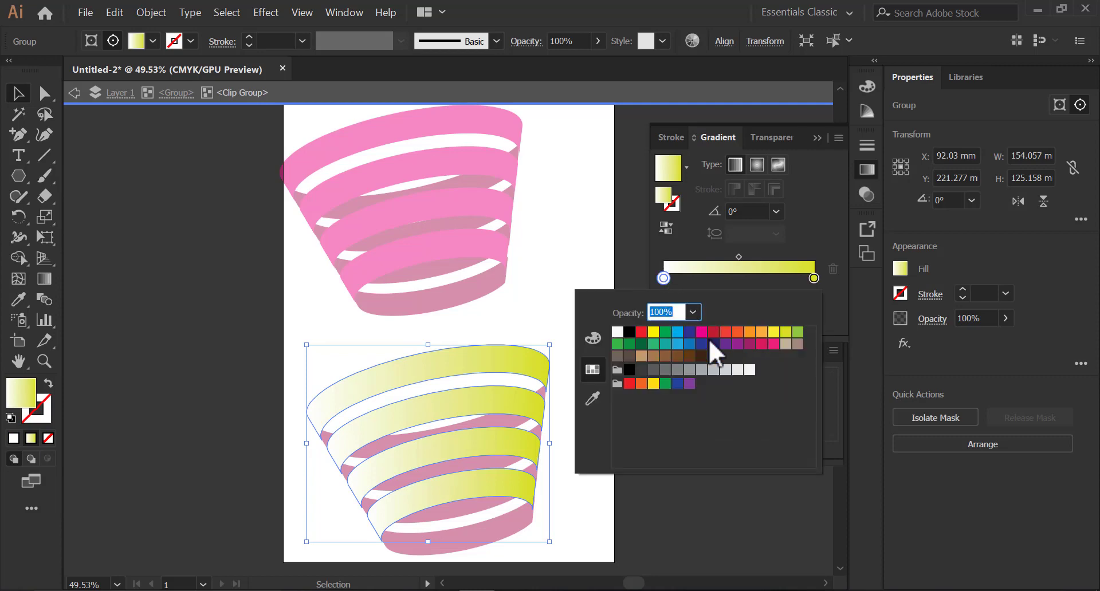
pyautogui.click(641, 332)
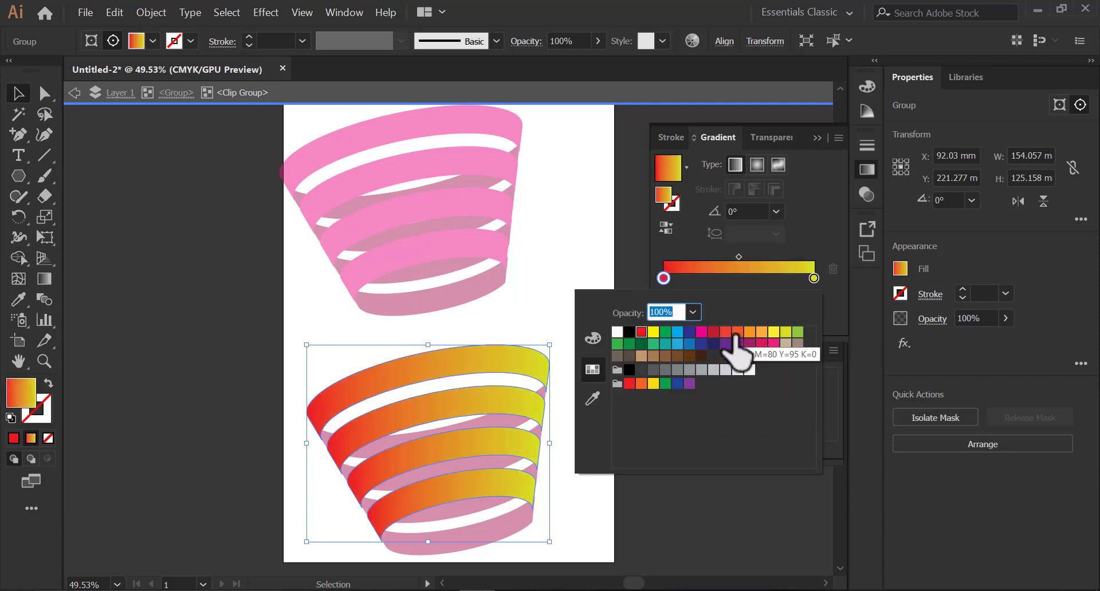
pyautogui.click(714, 332)
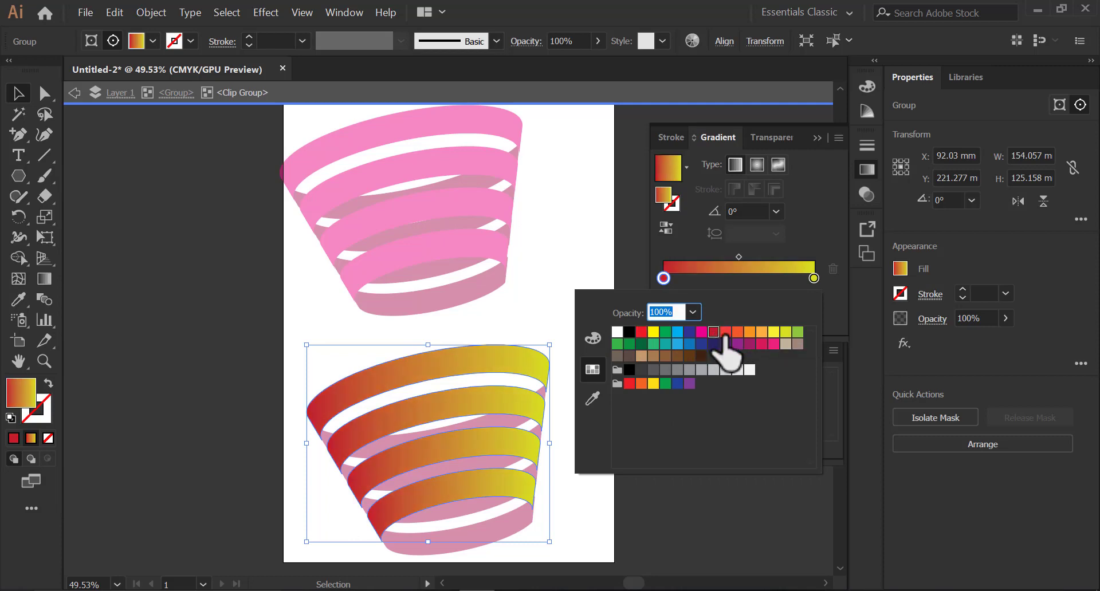
pyautogui.click(665, 334)
pyautogui.click(677, 343)
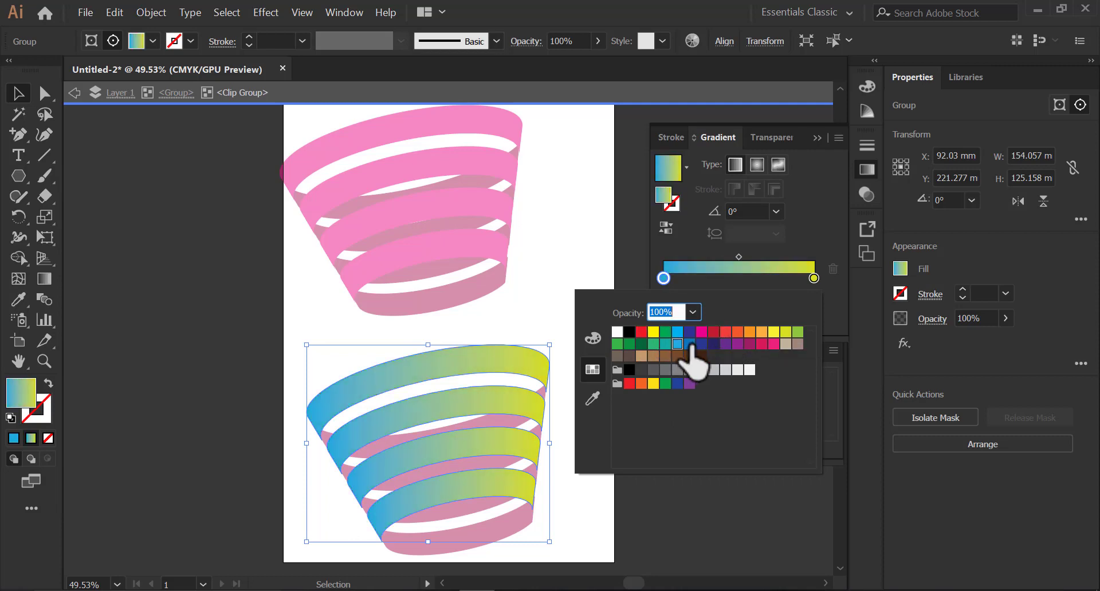
pyautogui.click(689, 344)
pyautogui.click(701, 344)
# Change the end color stop of the front stripes' gradient to bright cyan-blue
pyautogui.click(812, 278)
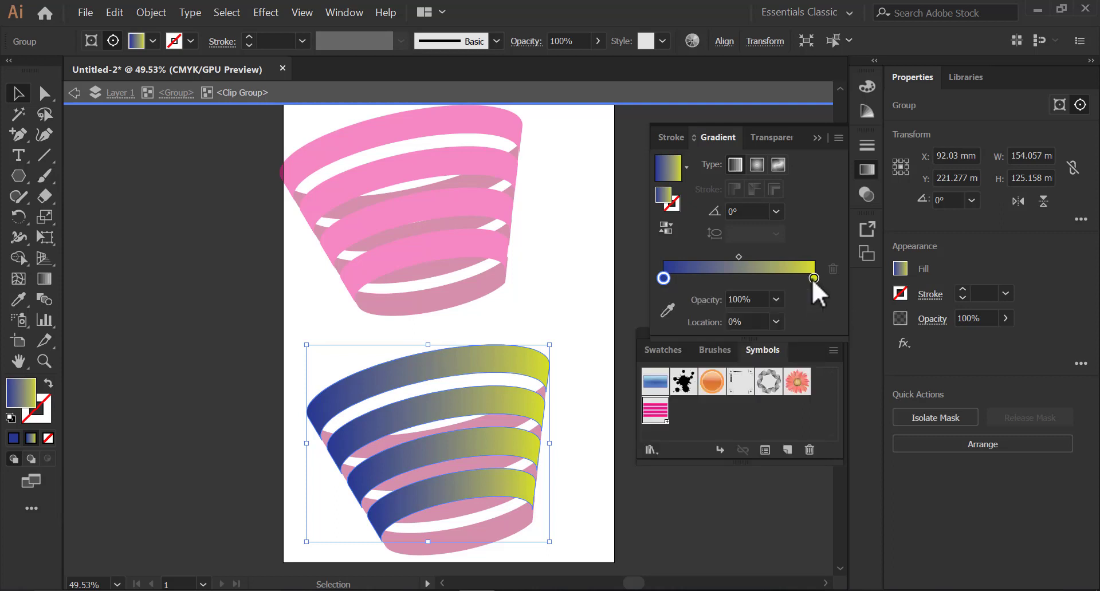
pyautogui.doubleClick(813, 278)
pyautogui.click(678, 331)
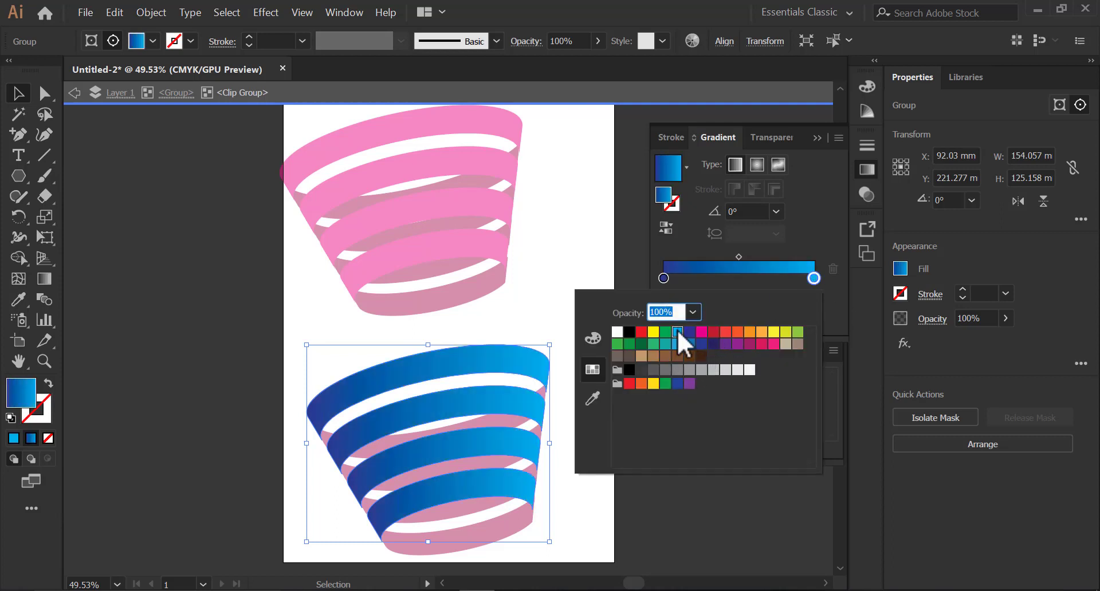
# Set the gradient's start color stop to the indigo blue swatch and leave isolation mode completely
pyautogui.click(663, 279)
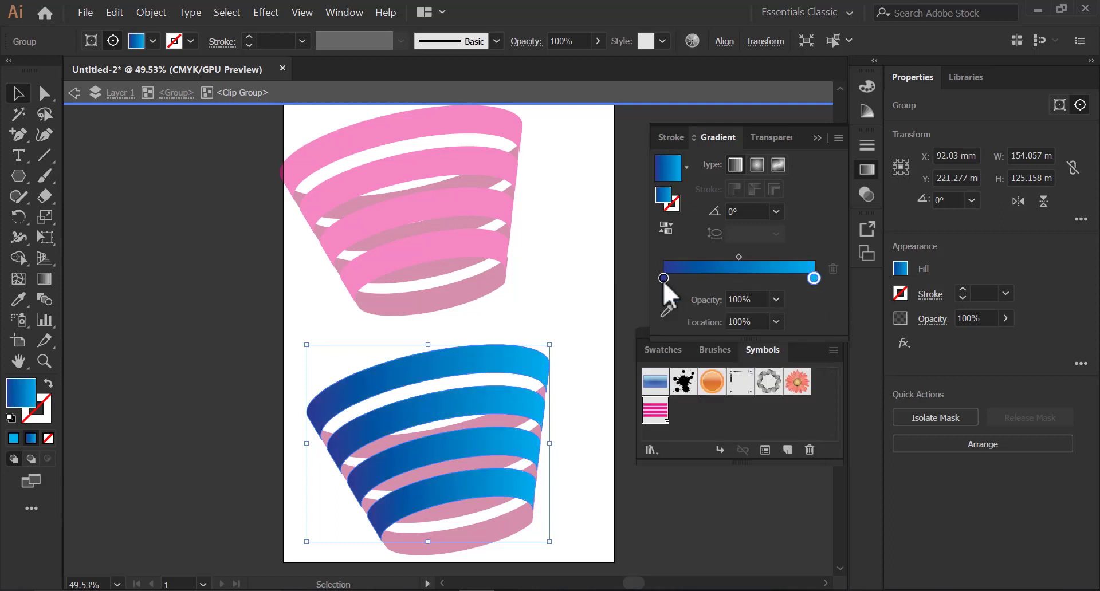
pyautogui.doubleClick(663, 278)
pyautogui.click(690, 332)
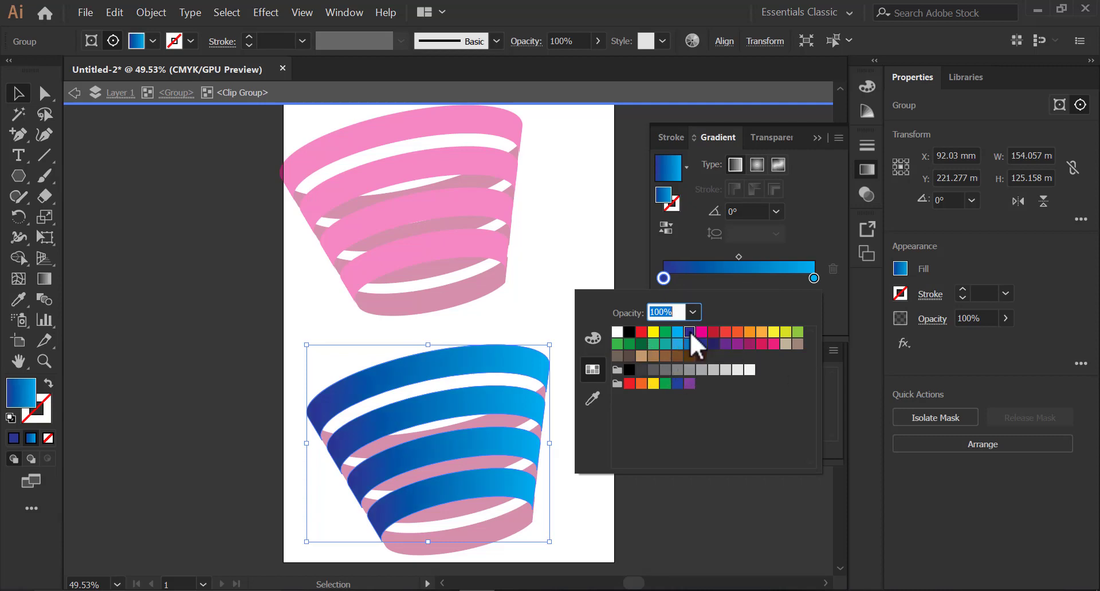
pyautogui.click(810, 236)
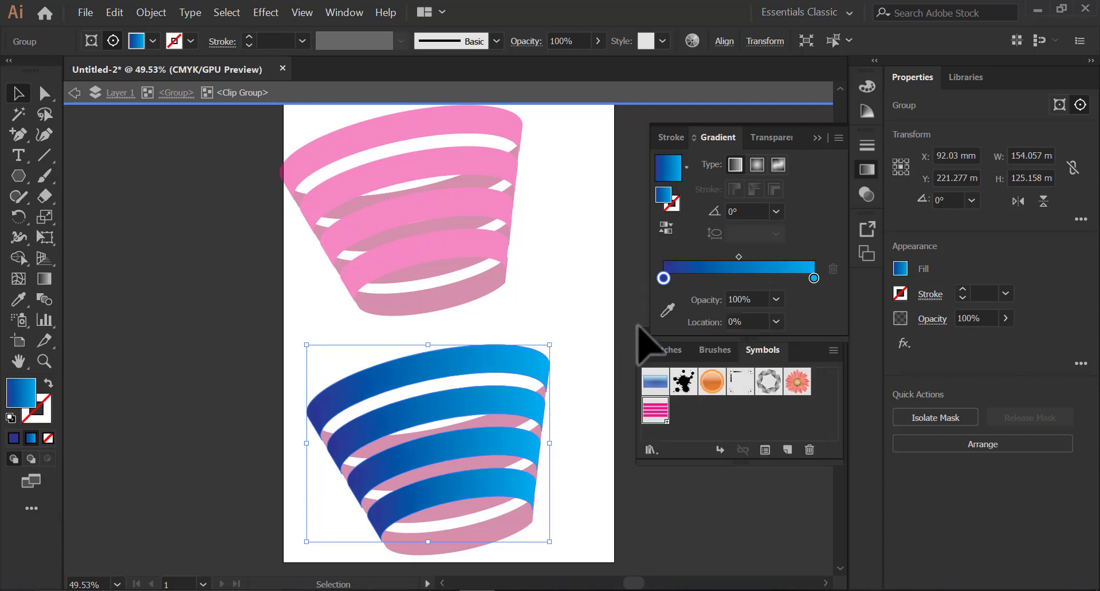
pyautogui.click(603, 372)
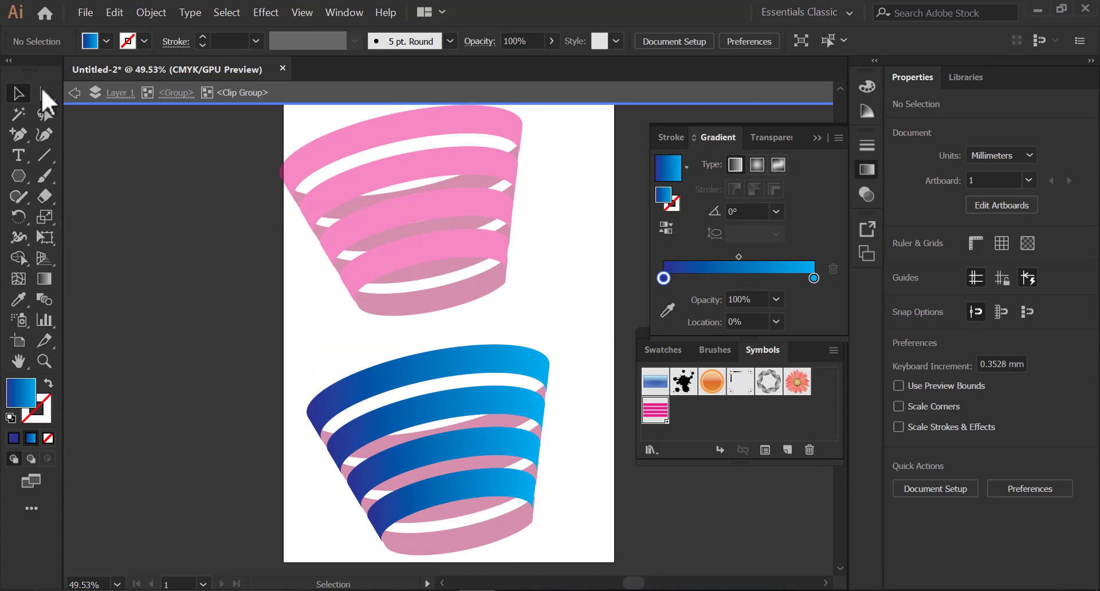
pyautogui.click(73, 93)
pyautogui.click(73, 92)
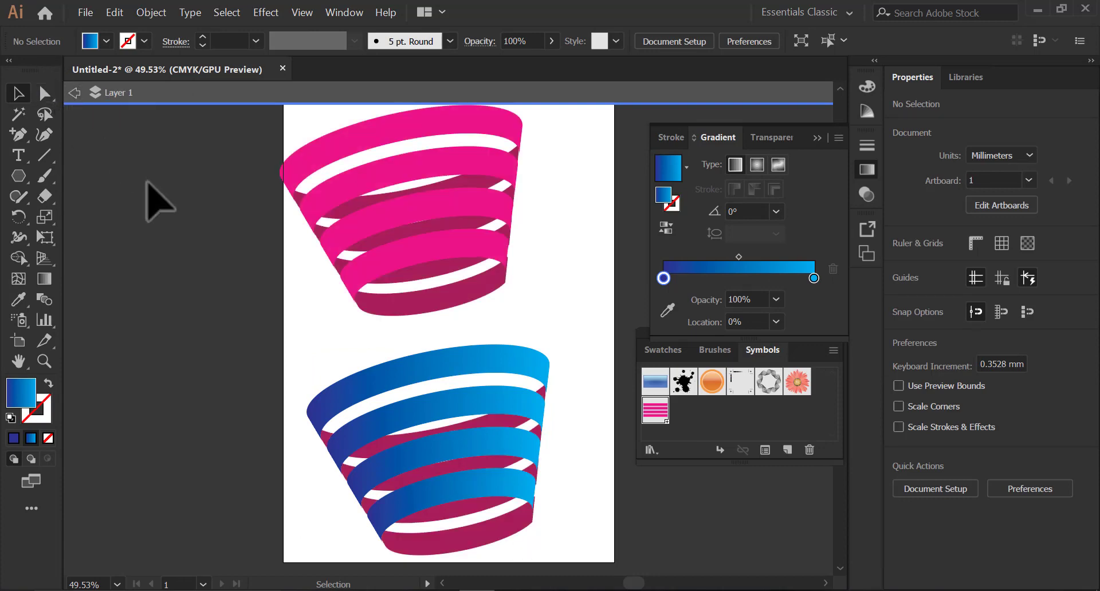
pyautogui.click(75, 93)
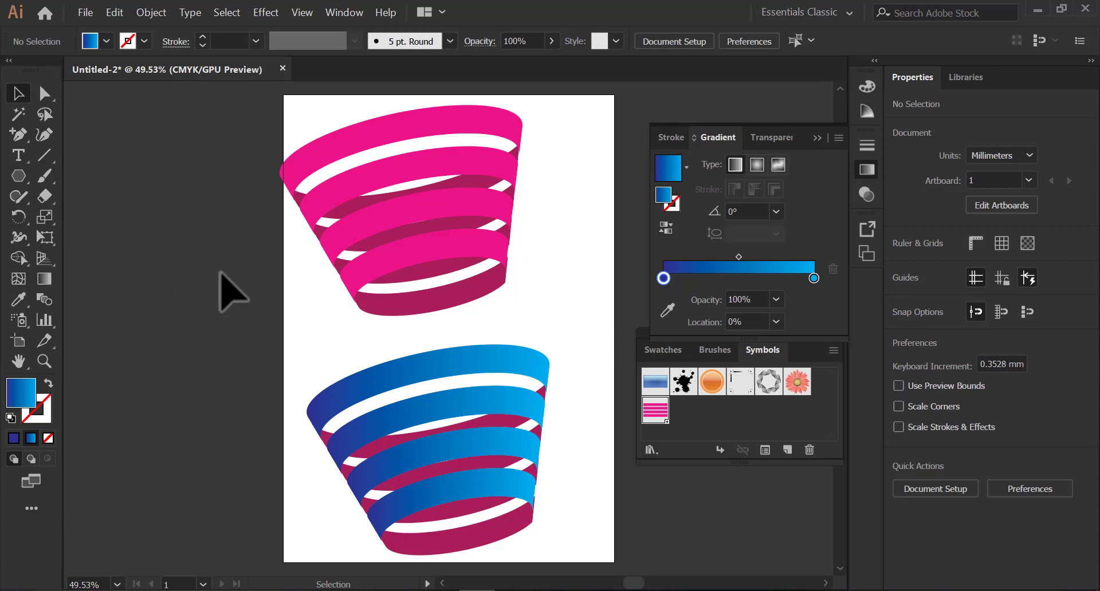
# Isolate the lower ribbon's dark magenta back stripes, fill them with the same blue gradient, and go back one isolation level
pyautogui.click(468, 542)
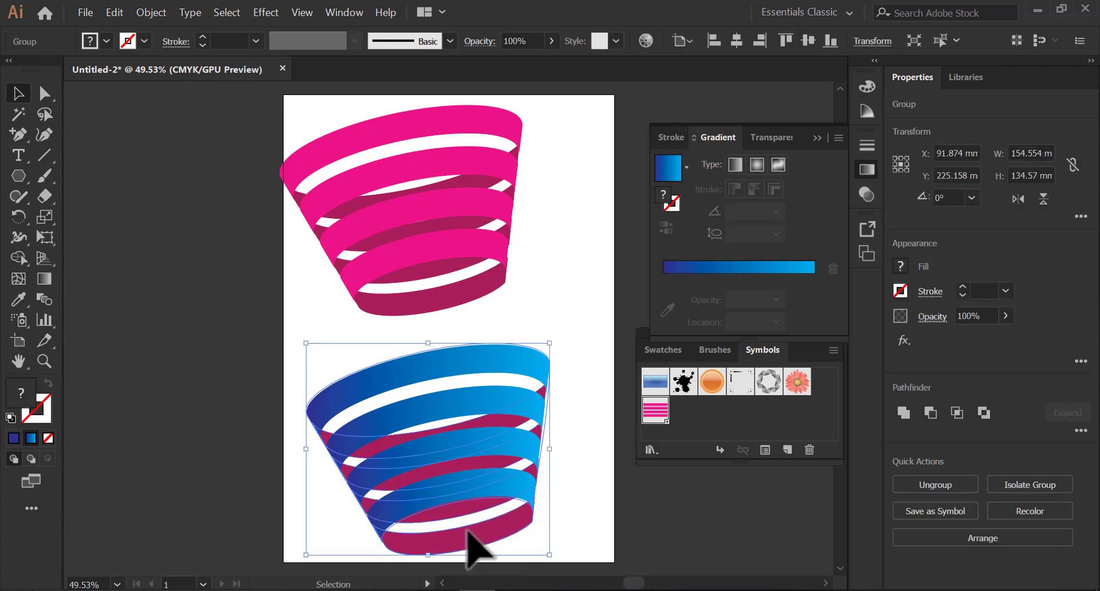
pyautogui.doubleClick(467, 532)
pyautogui.doubleClick(468, 532)
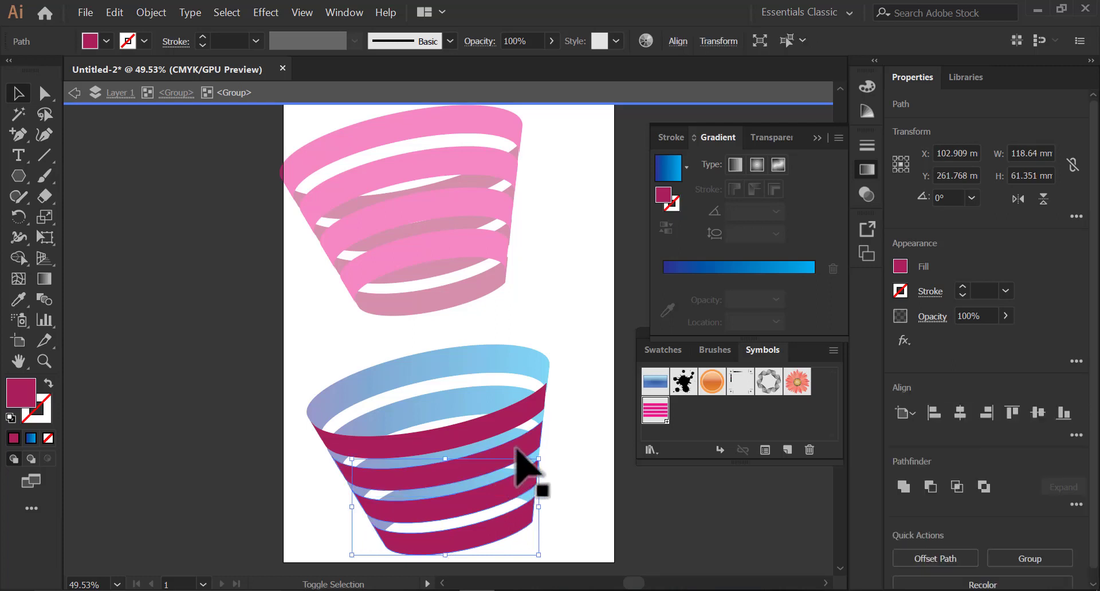
pyautogui.keyDown('shift'); pyautogui.click(519, 429); pyautogui.keyUp('shift')
pyautogui.keyDown('shift'); pyautogui.click(515, 416); pyautogui.keyUp('shift')
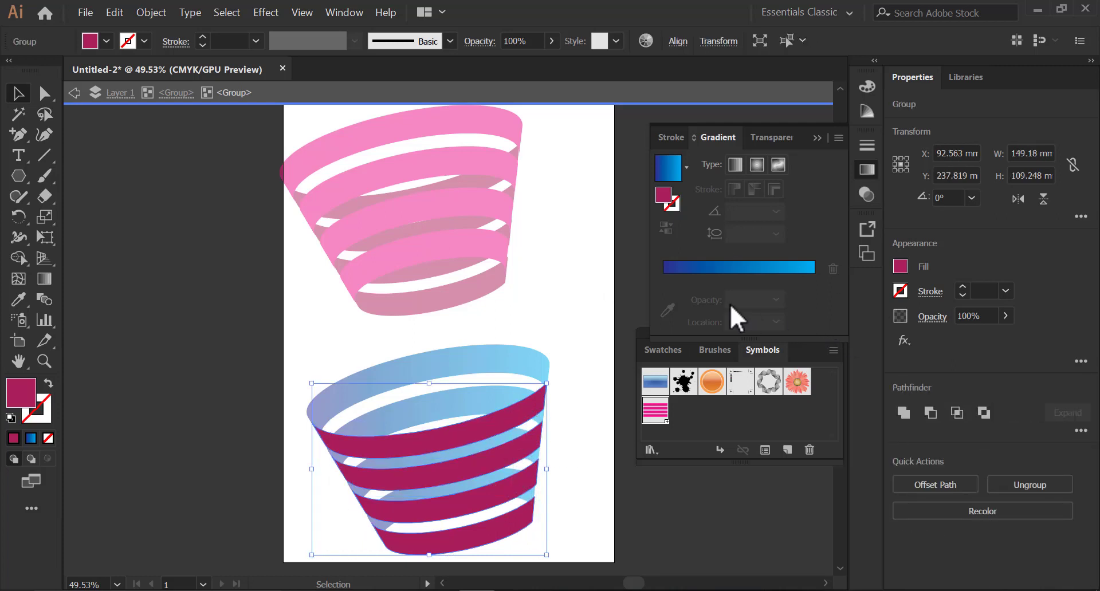
pyautogui.click(32, 439)
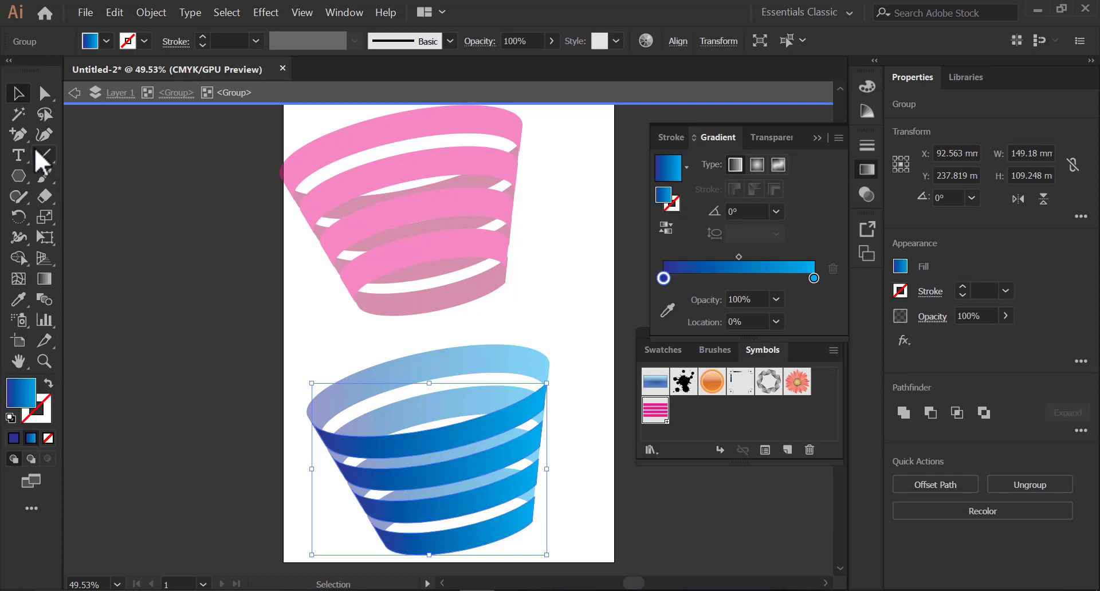
pyautogui.click(74, 94)
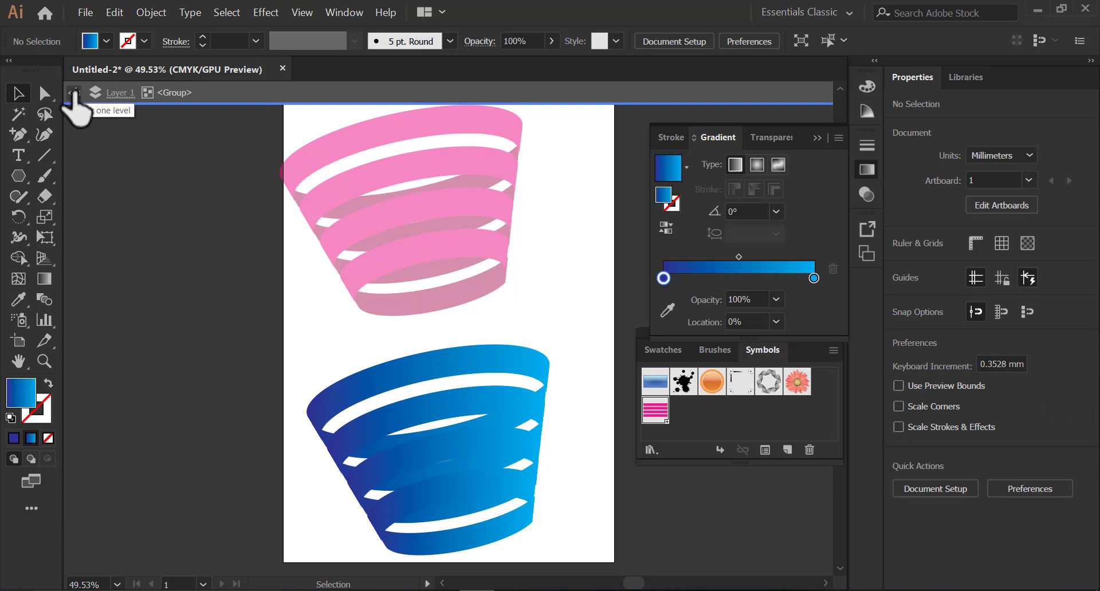
# Isolate the front stripes nested inside the lower ribbon's clip group and select the whole set of stripes
pyautogui.click(453, 533)
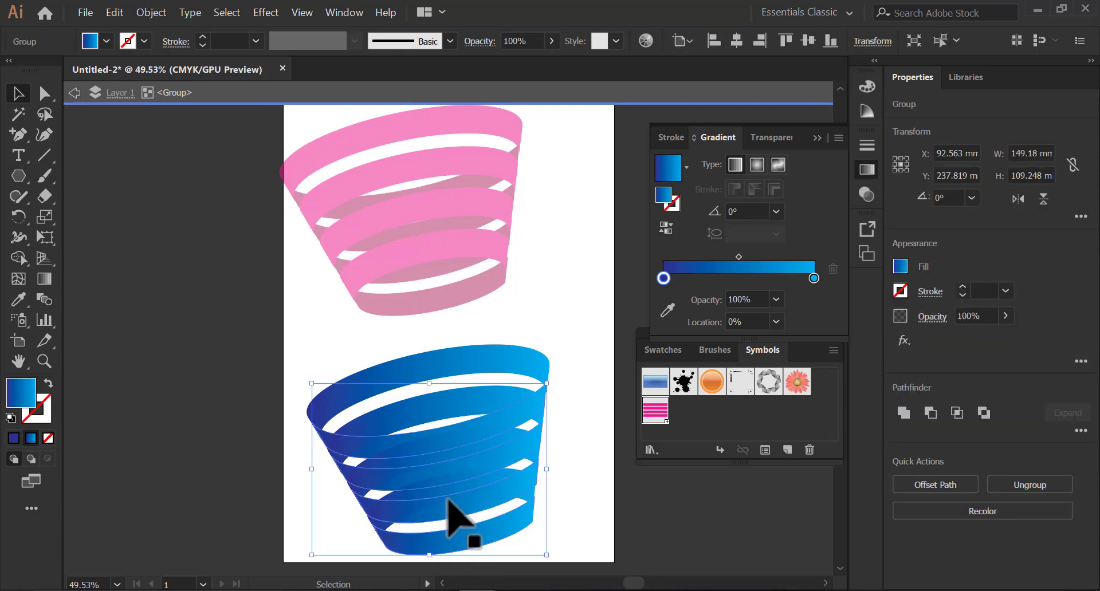
pyautogui.click(295, 511)
pyautogui.doubleClick(431, 497)
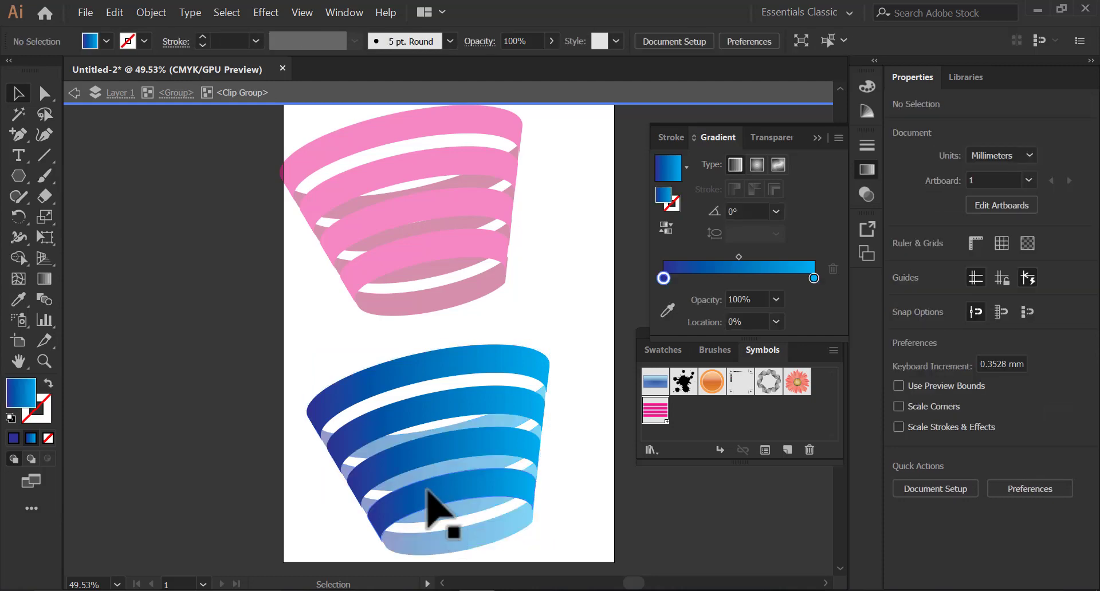
pyautogui.click(427, 490)
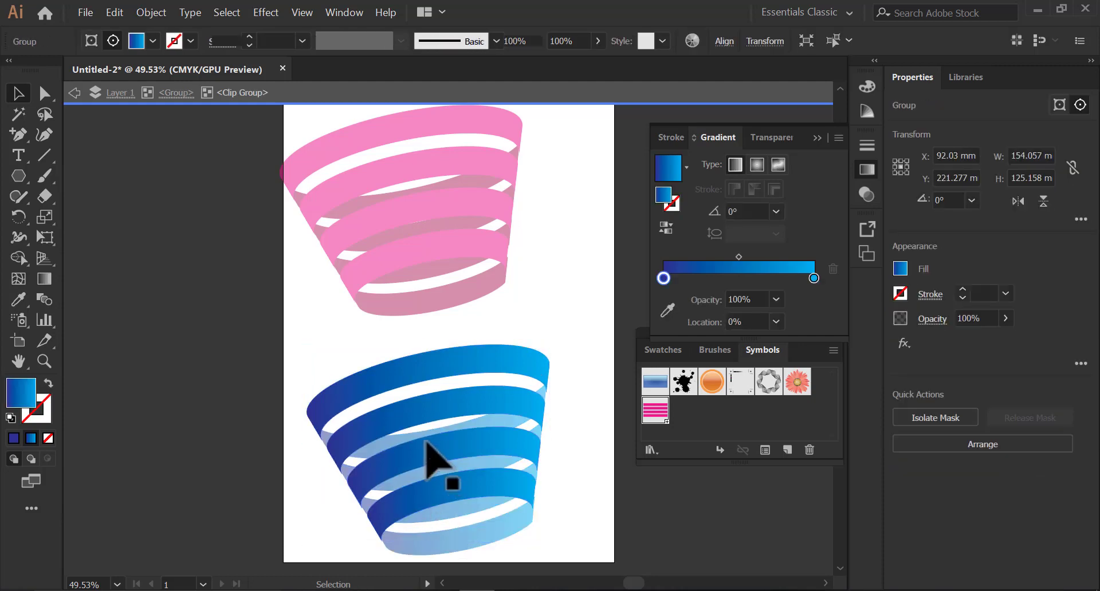
pyautogui.click(431, 491)
pyautogui.doubleClick(435, 492)
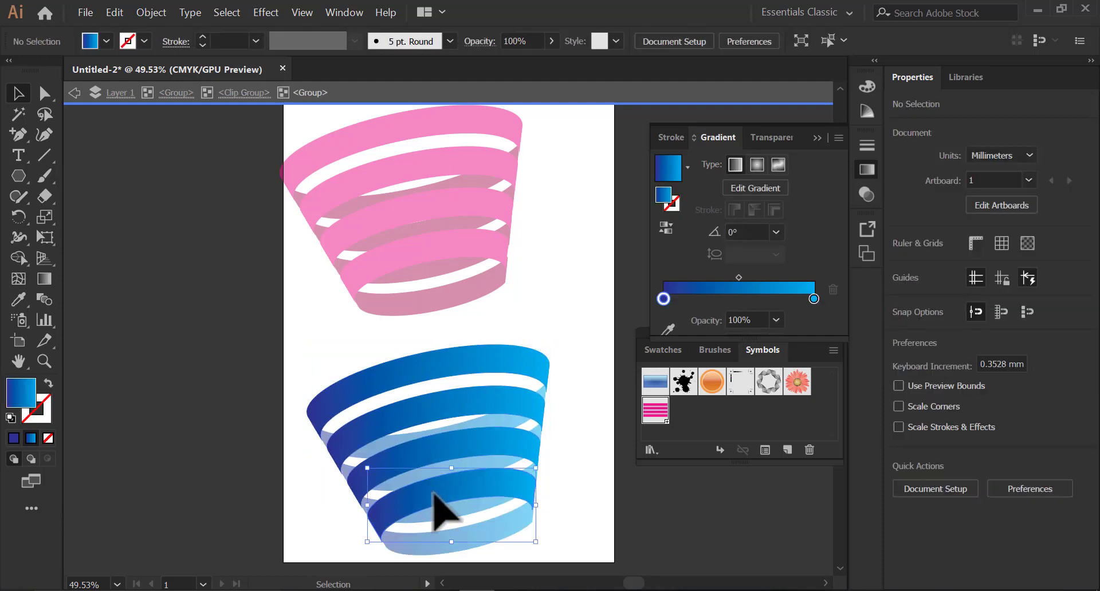
pyautogui.click(430, 380)
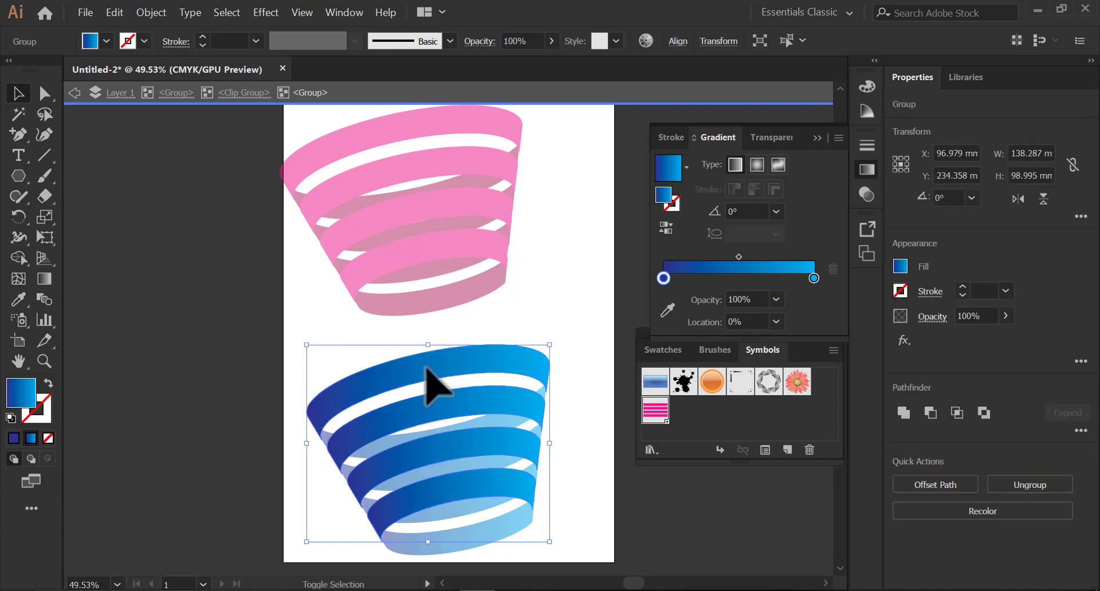
# Recolor the end stop of the front stripes' gradient with the light blue swatch and reduce its cyan to 47%
pyautogui.doubleClick(813, 279)
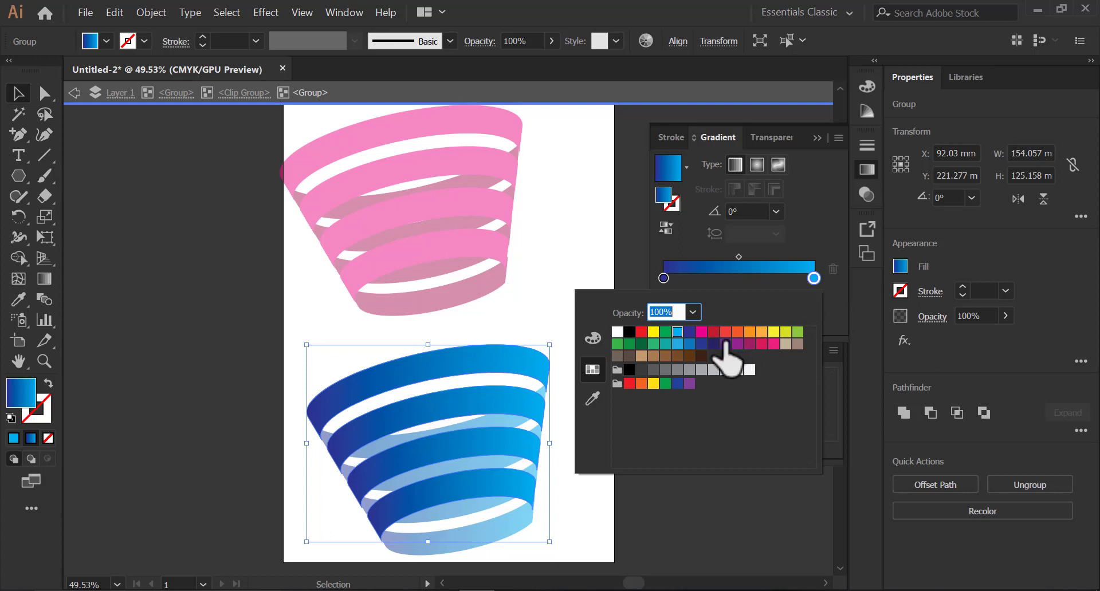
pyautogui.click(677, 343)
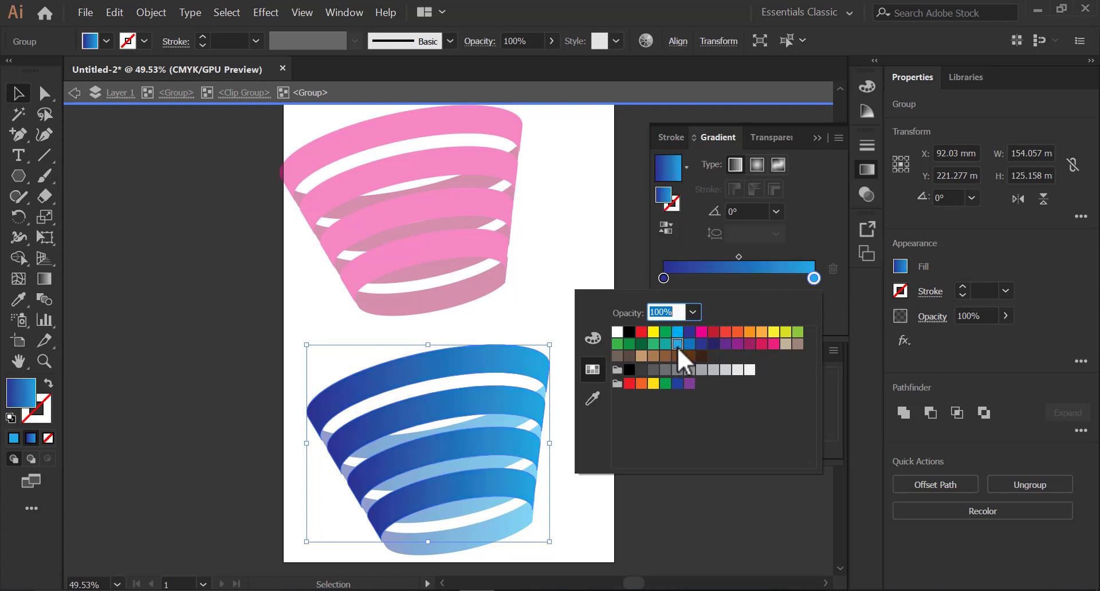
pyautogui.click(592, 340)
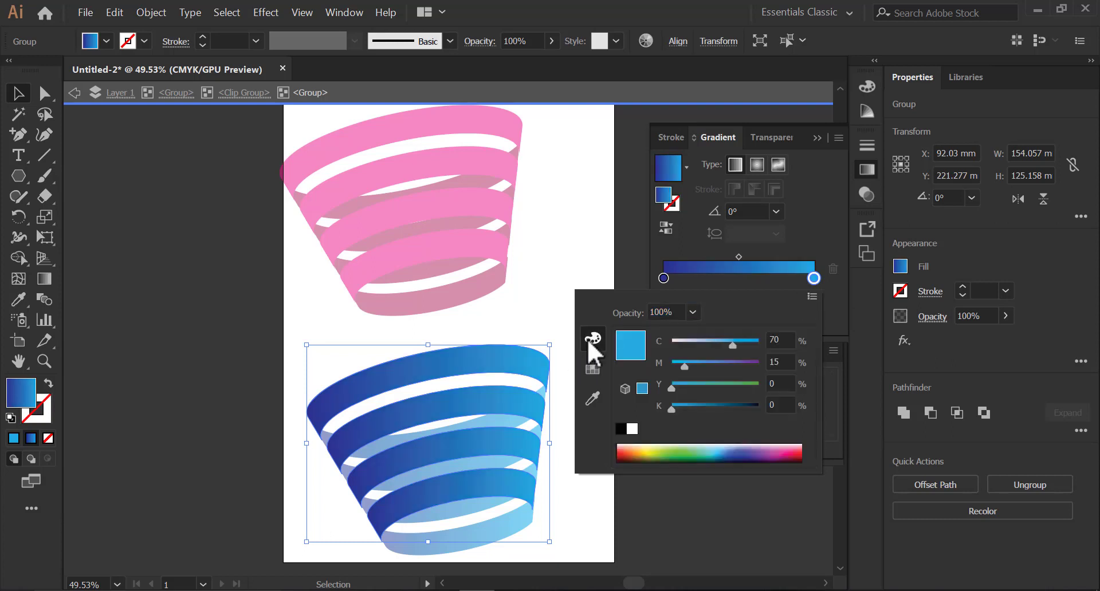
pyautogui.moveTo(733, 349); pyautogui.dragTo(714, 348)
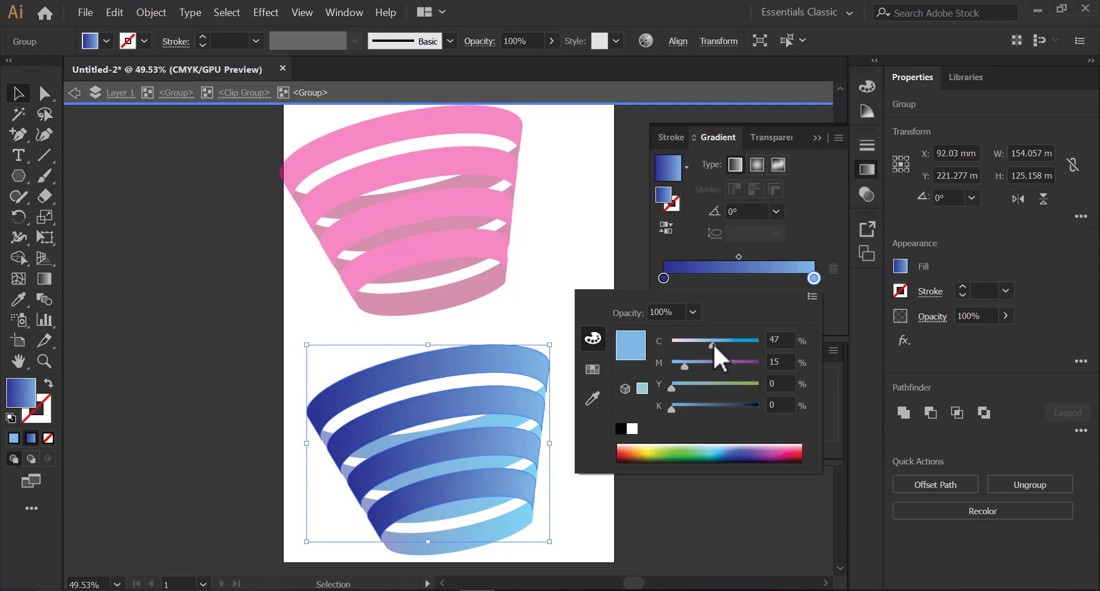
pyautogui.click(820, 244)
# Set black to 41% on the gradient's start stop and 91% on its end stop, and leave isolation mode completely
pyautogui.doubleClick(663, 279)
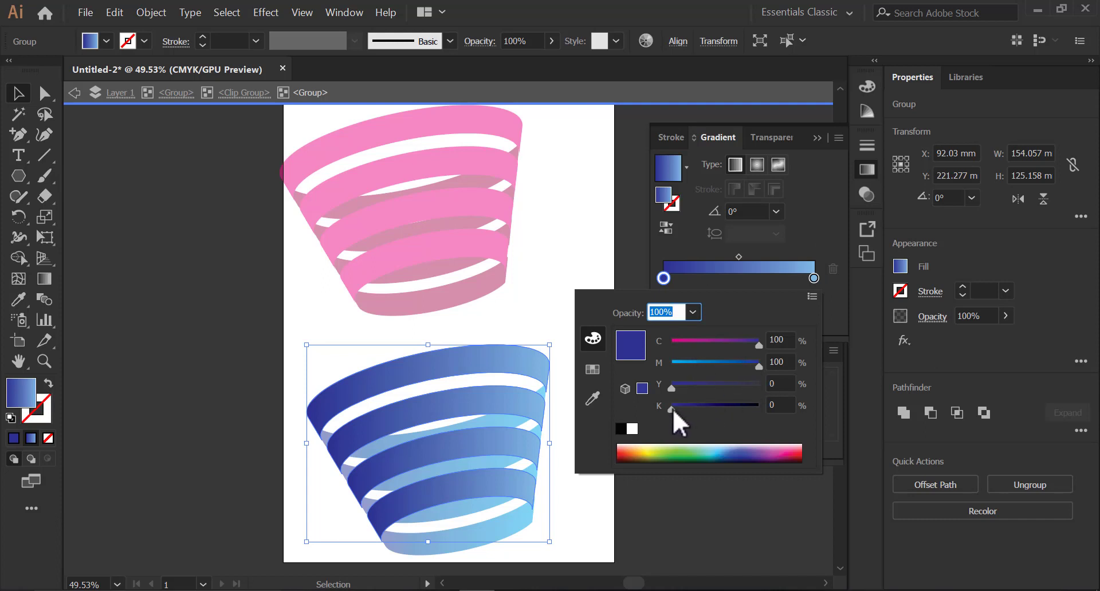
pyautogui.moveTo(672, 408); pyautogui.dragTo(707, 410)
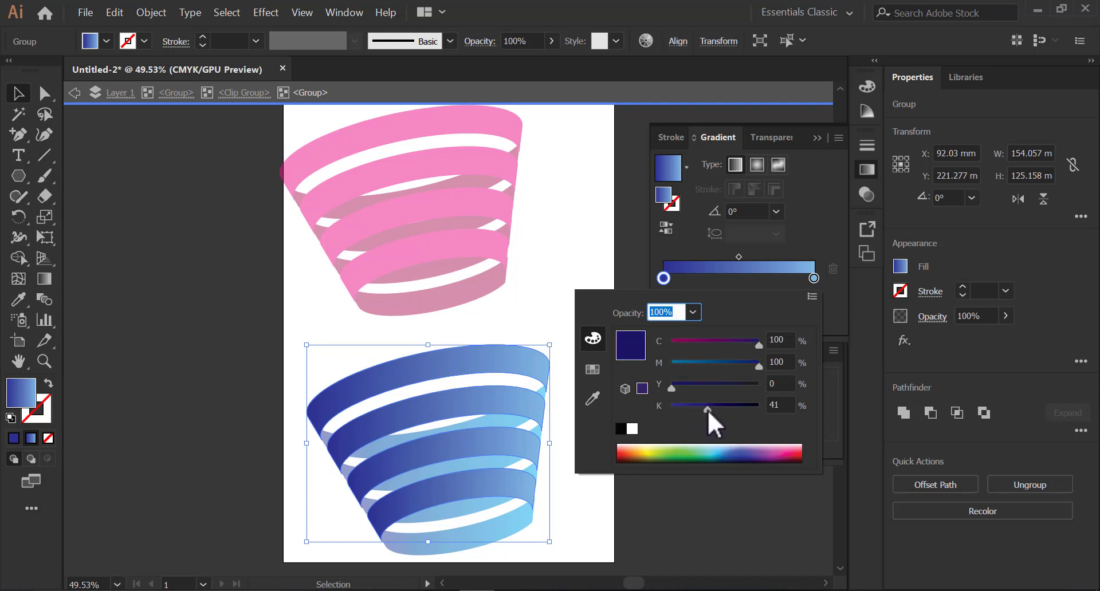
pyautogui.click(814, 278)
pyautogui.doubleClick(813, 278)
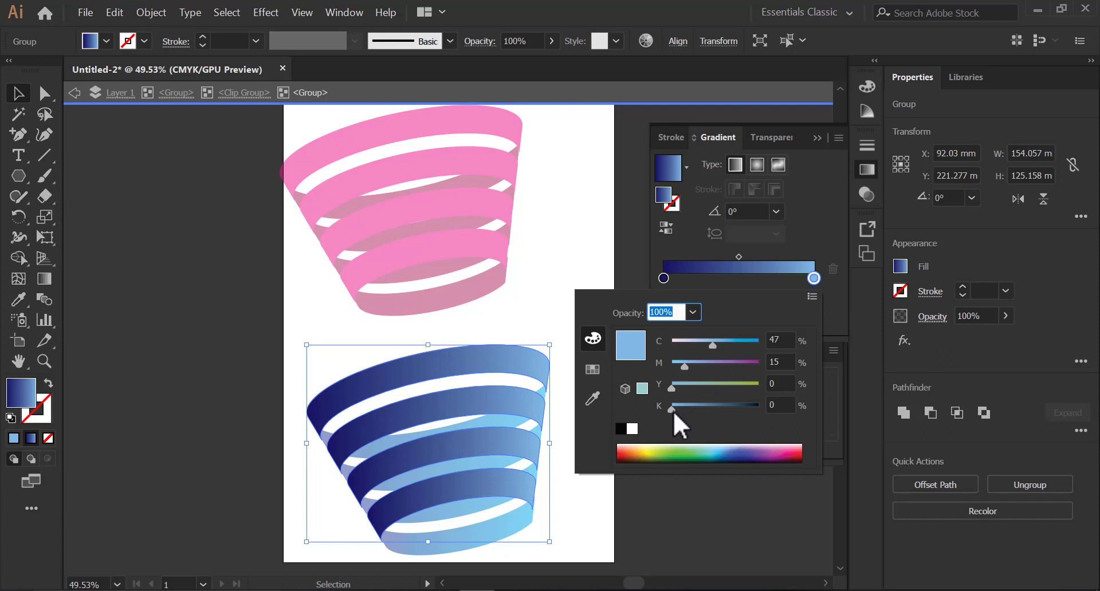
pyautogui.moveTo(672, 410); pyautogui.dragTo(752, 411)
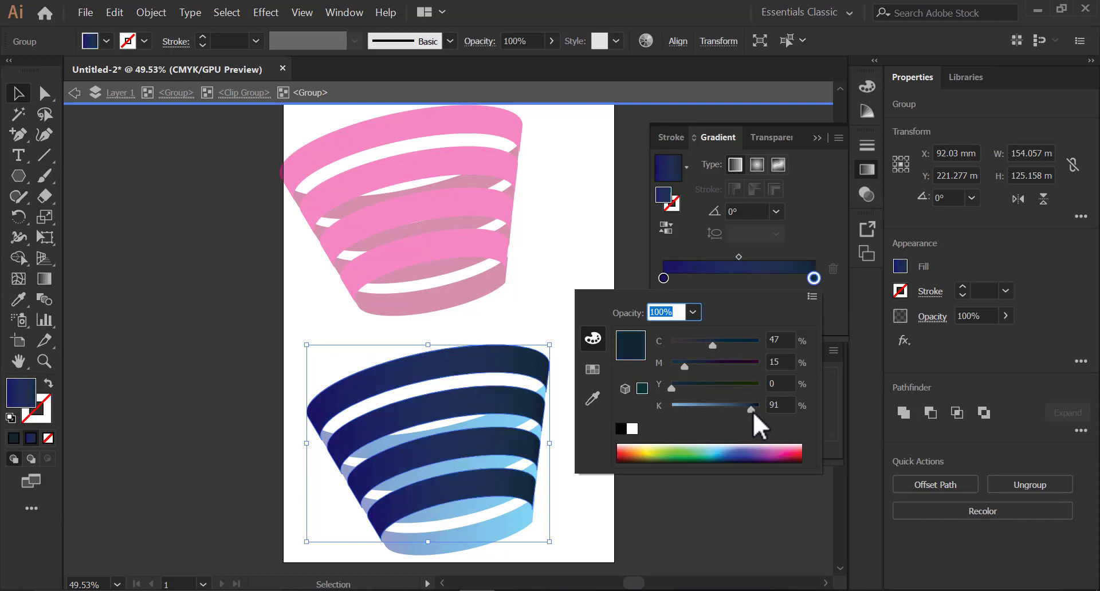
pyautogui.click(810, 217)
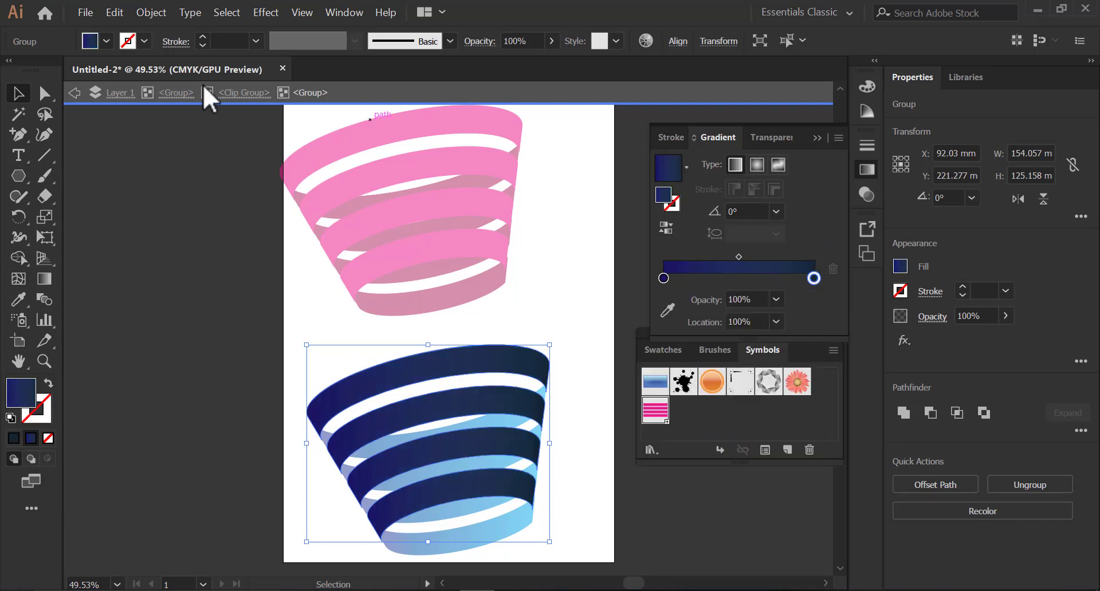
pyautogui.click(74, 93)
pyautogui.click(74, 92)
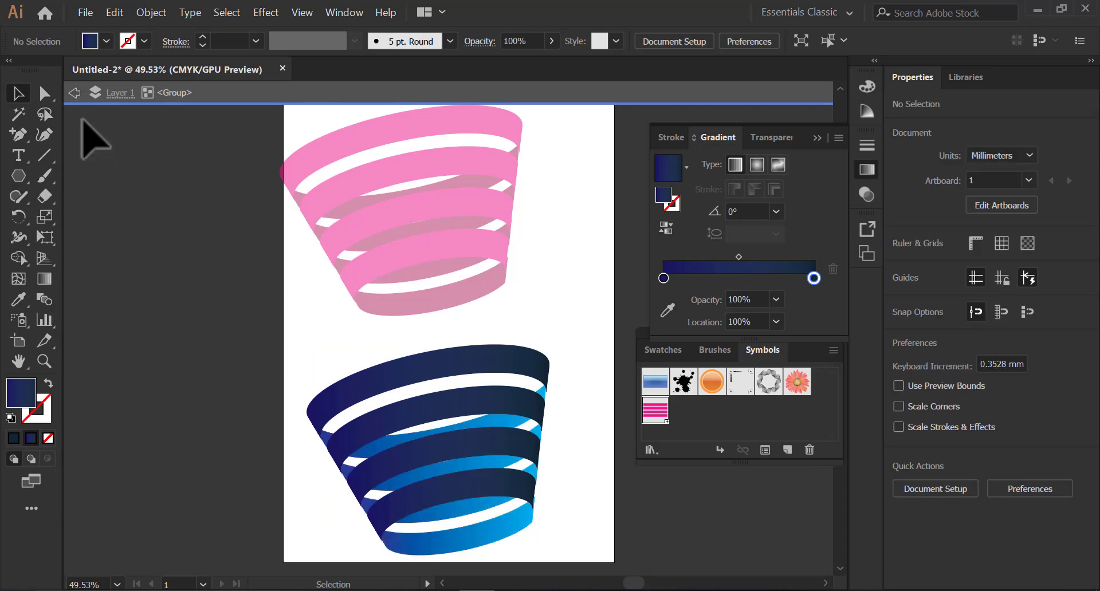
pyautogui.click(73, 93)
pyautogui.click(74, 93)
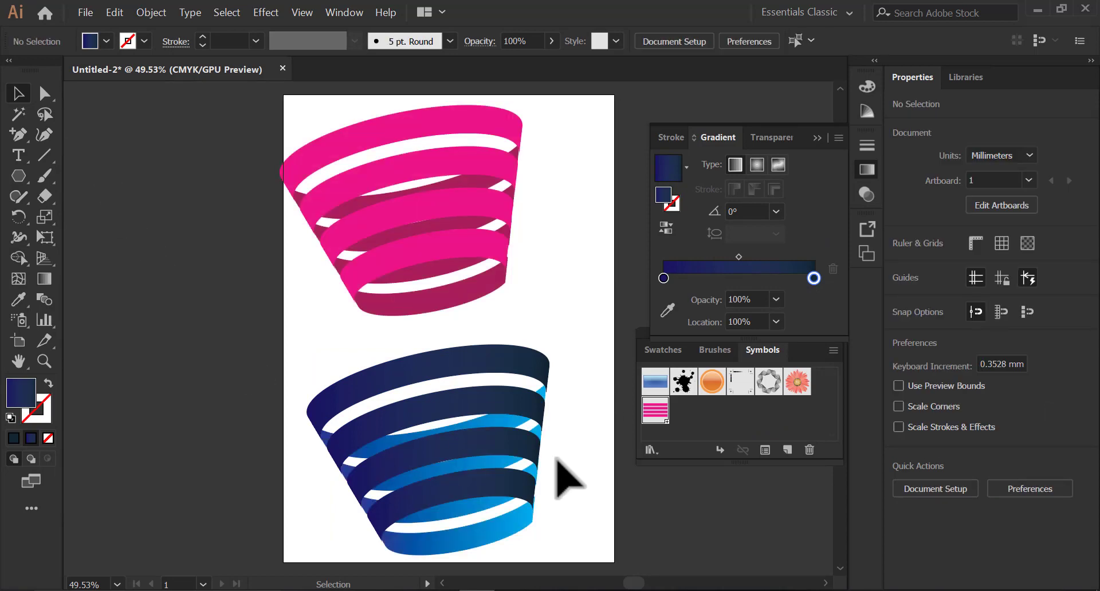
pyautogui.moveTo(557, 458); pyautogui.dragTo(530, 405)
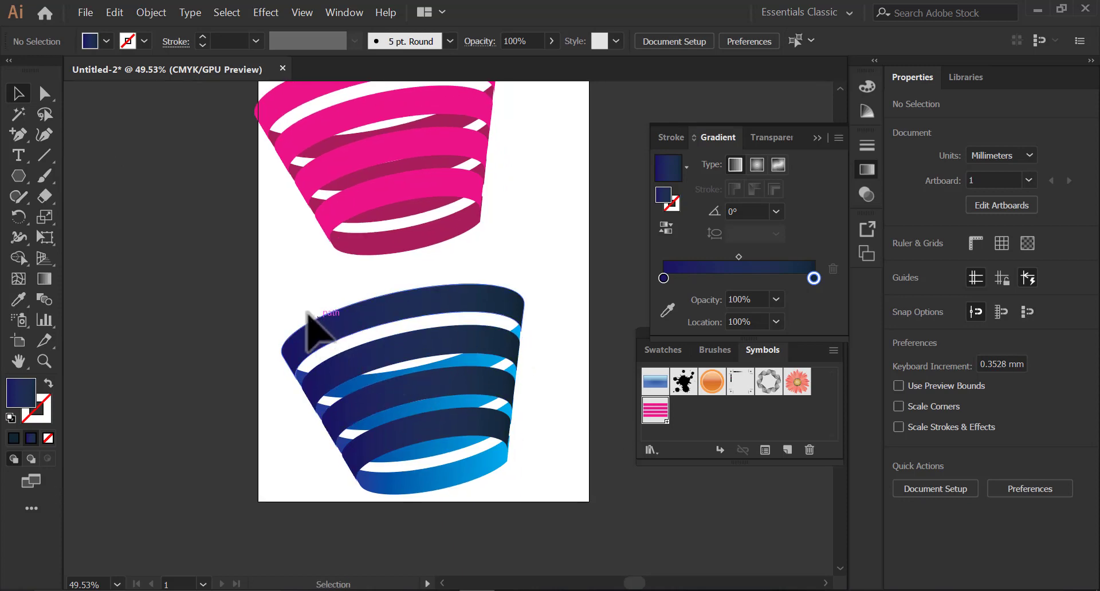
pyautogui.click(449, 462)
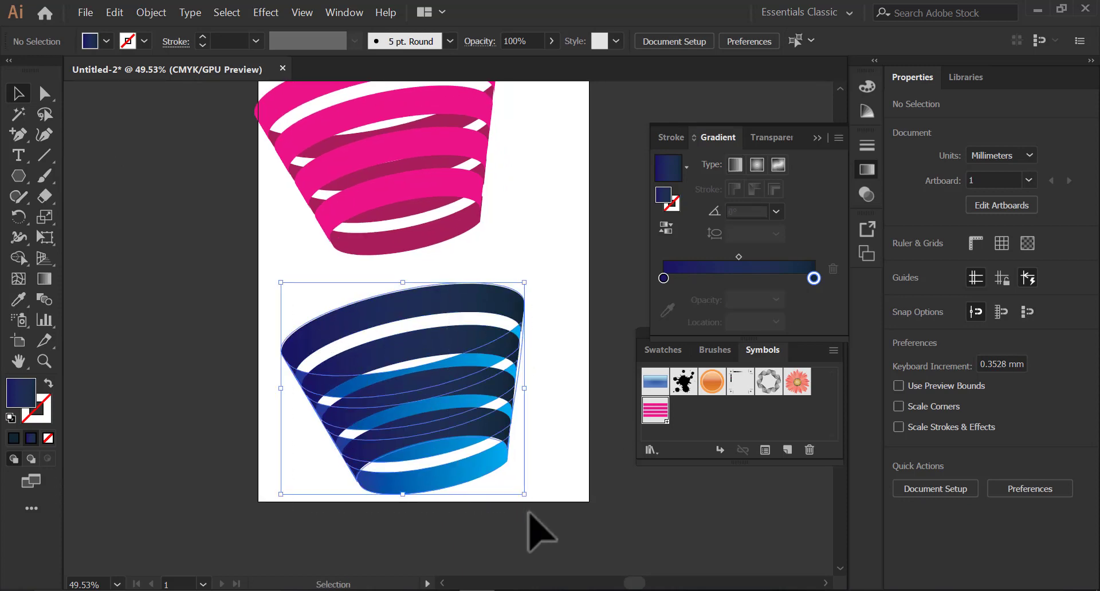
pyautogui.rightClick(464, 367)
pyautogui.click(566, 309)
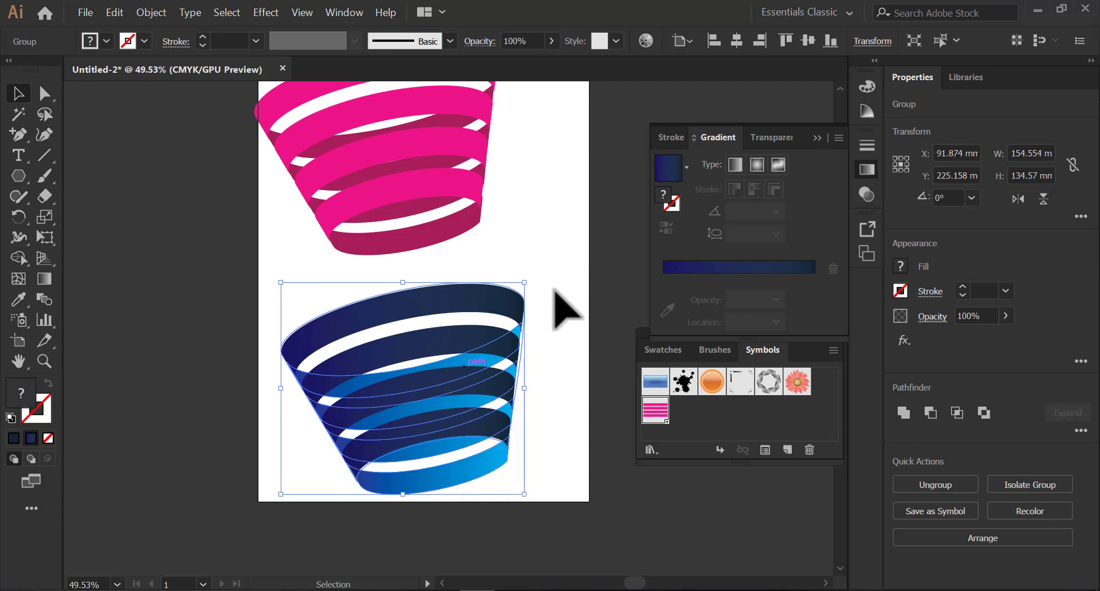
pyautogui.click(488, 315)
pyautogui.press('space')
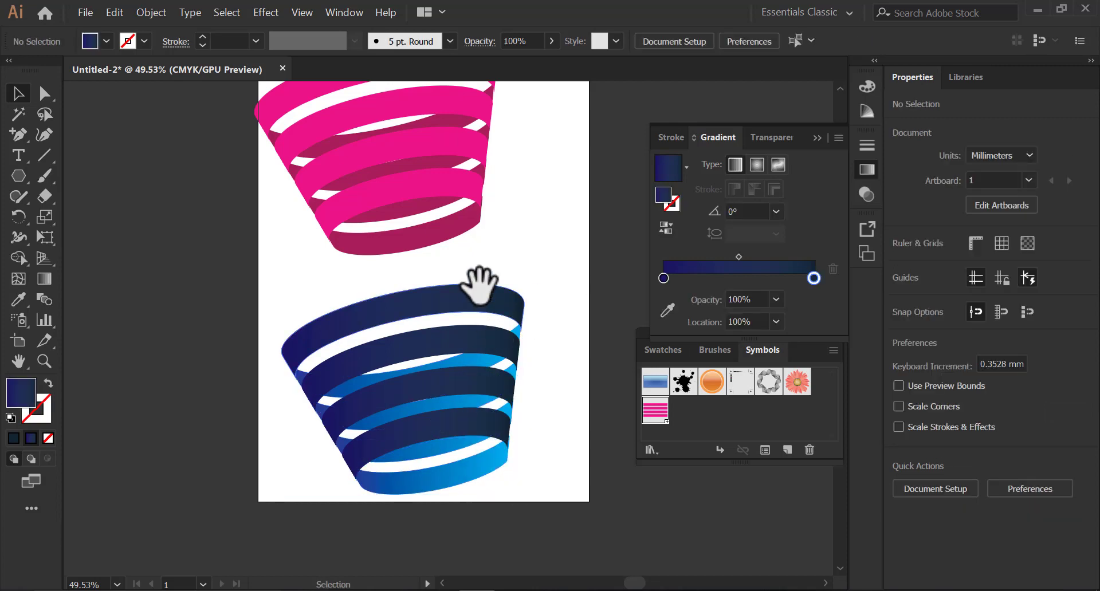
pyautogui.press('space')
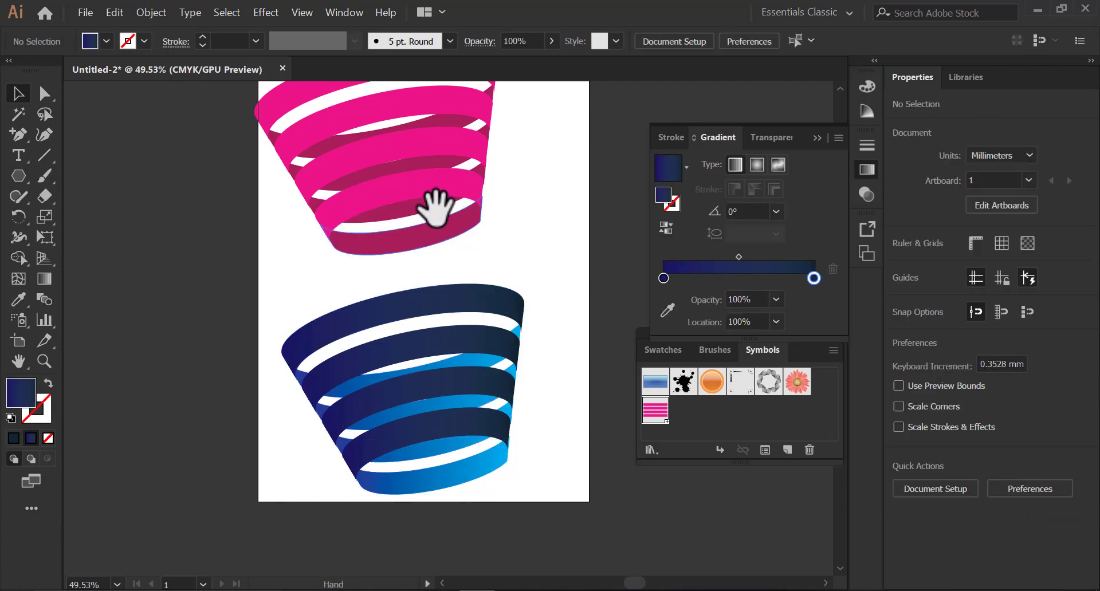
# Move both ribbons together slightly right and up so they lie within the artboard's left edge
pyautogui.moveTo(430, 229); pyautogui.dragTo(368, 304)
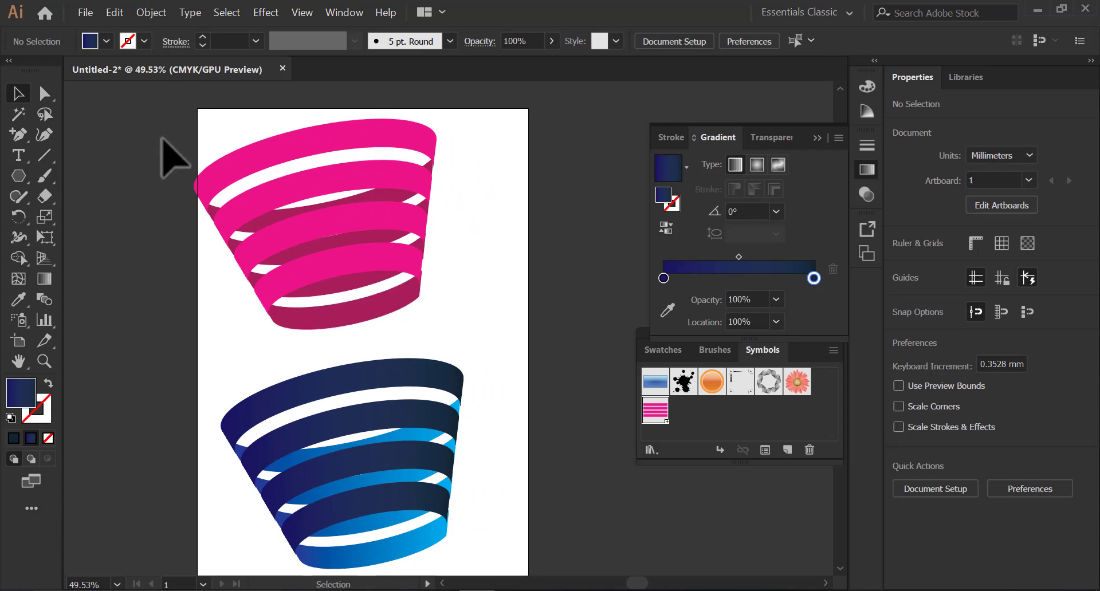
pyautogui.moveTo(137, 125); pyautogui.dragTo(523, 586)
pyautogui.moveTo(412, 417); pyautogui.dragTo(434, 401)
pyautogui.click(551, 277)
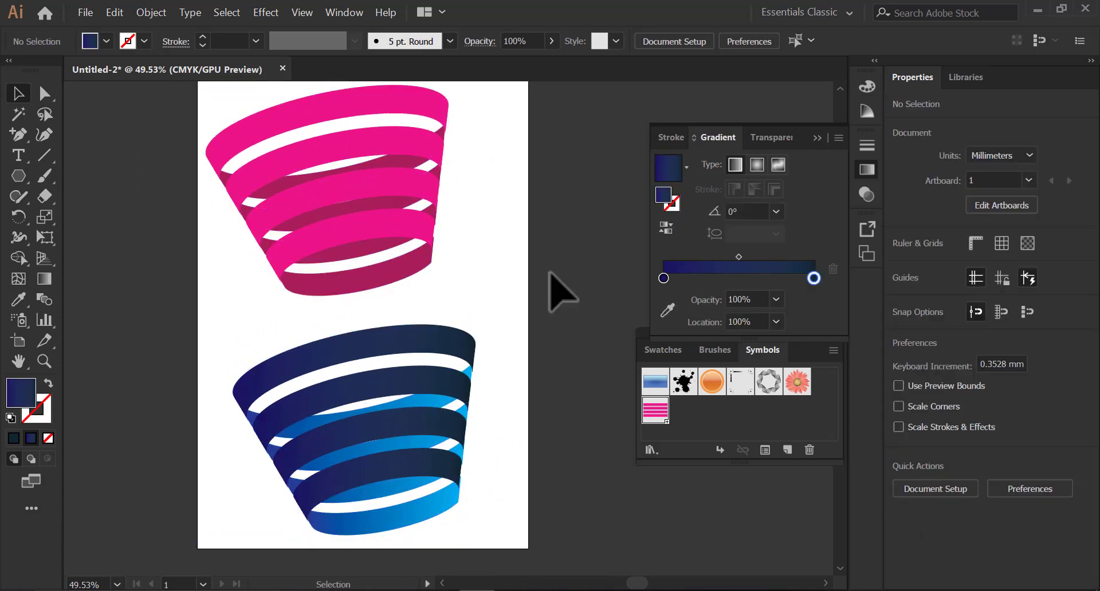
# Edit the artboard and extend its right edge to make it about 506 mm wide
pyautogui.click(689, 42)
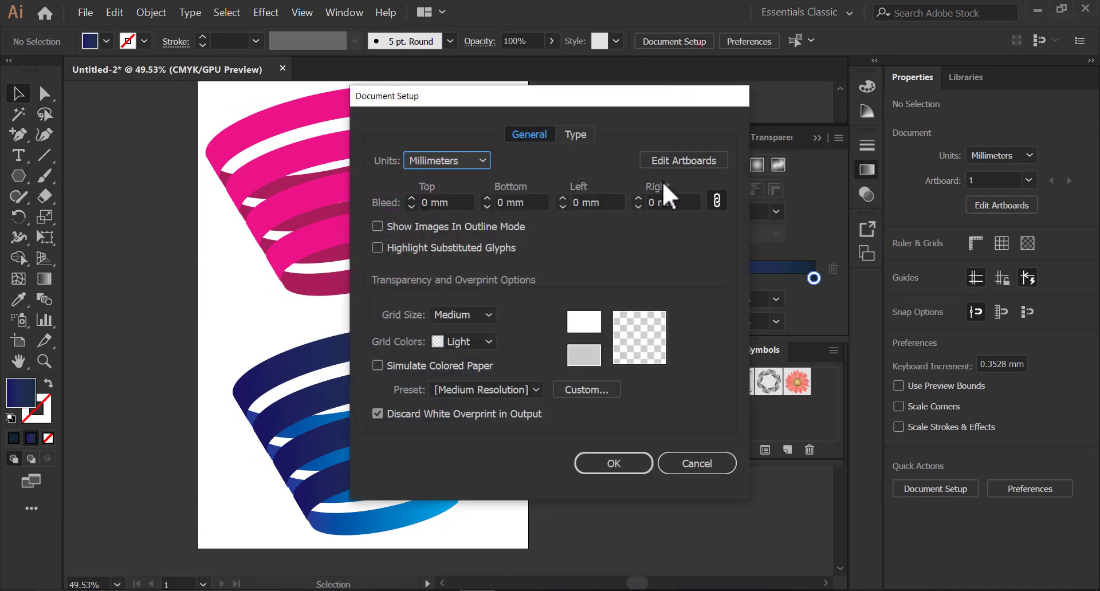
pyautogui.click(687, 160)
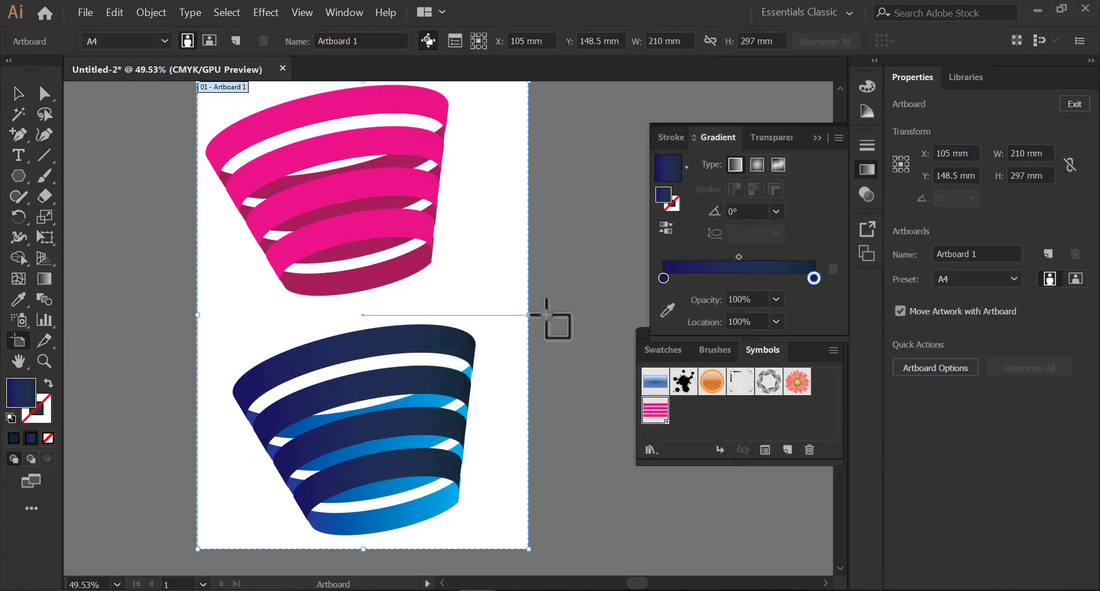
pyautogui.moveTo(529, 315); pyautogui.dragTo(718, 315)
pyautogui.hotkey('ctrl', '-')
pyautogui.hotkey('ctrl', '-')
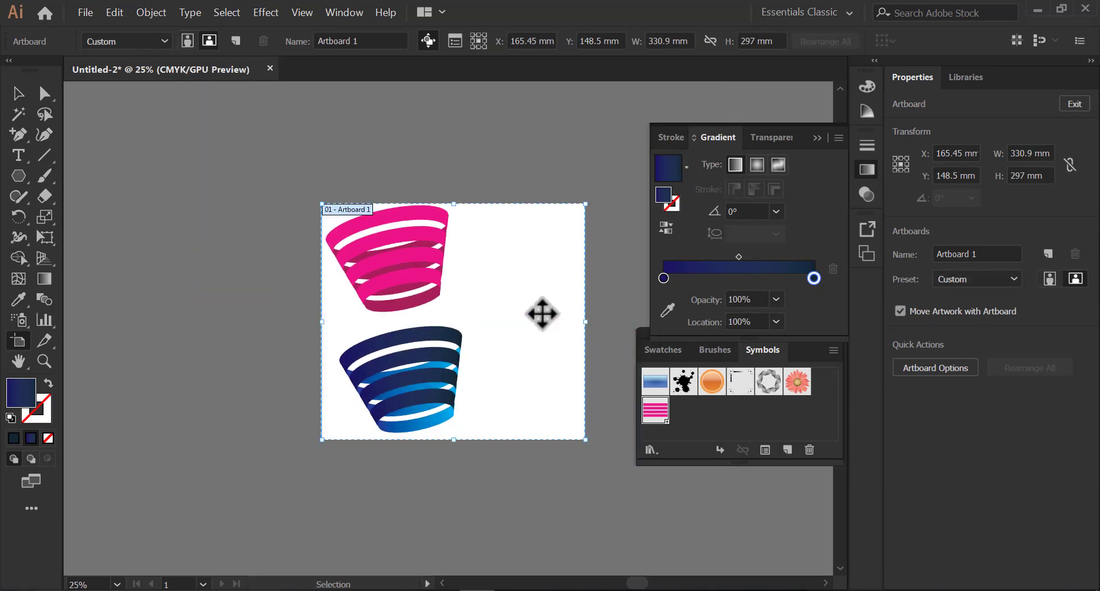
pyautogui.moveTo(521, 306); pyautogui.dragTo(299, 312)
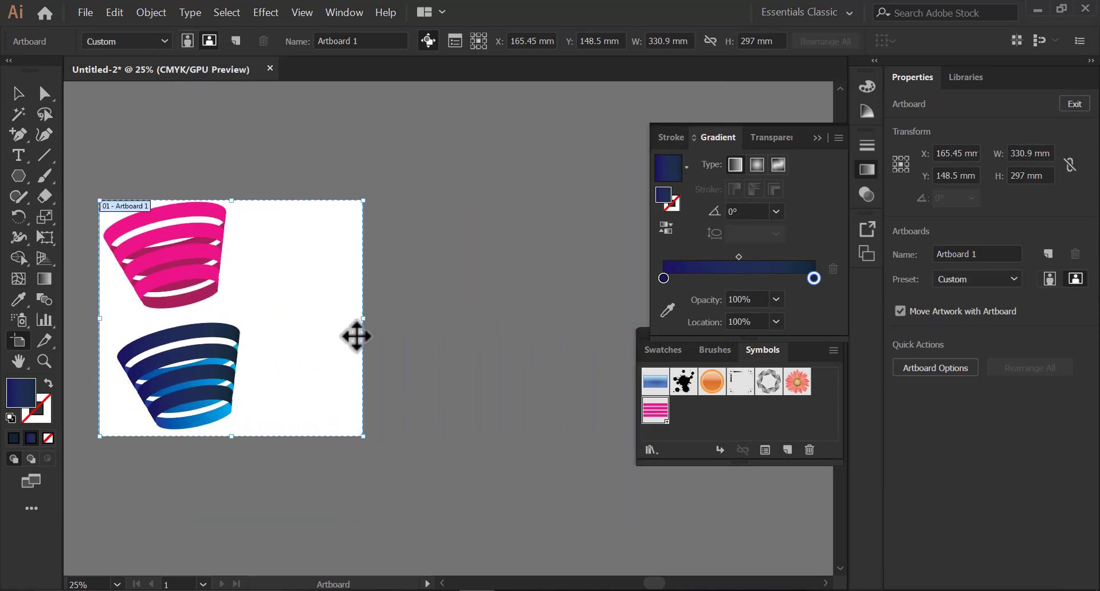
pyautogui.moveTo(371, 336); pyautogui.dragTo(576, 370)
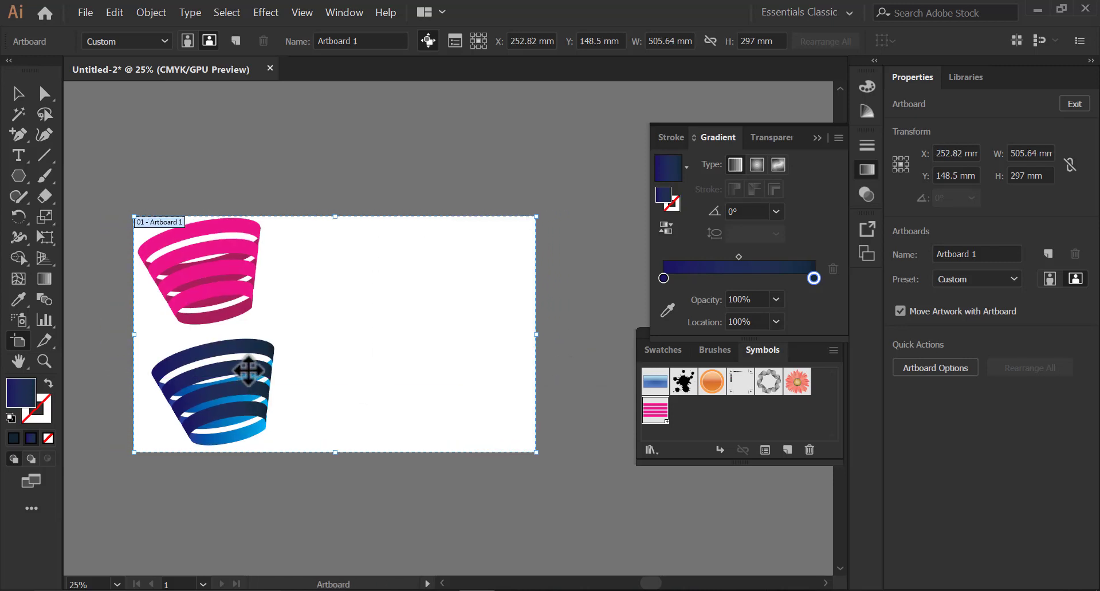
pyautogui.doubleClick(248, 371)
pyautogui.moveTo(248, 371)
pyautogui.mouseDown()
pyautogui.moveTo(277, 376)
pyautogui.moveTo(364, 311)
pyautogui.moveTo(380, 285)
pyautogui.moveTo(309, 377)
pyautogui.mouseUp()
pyautogui.press('Escape')
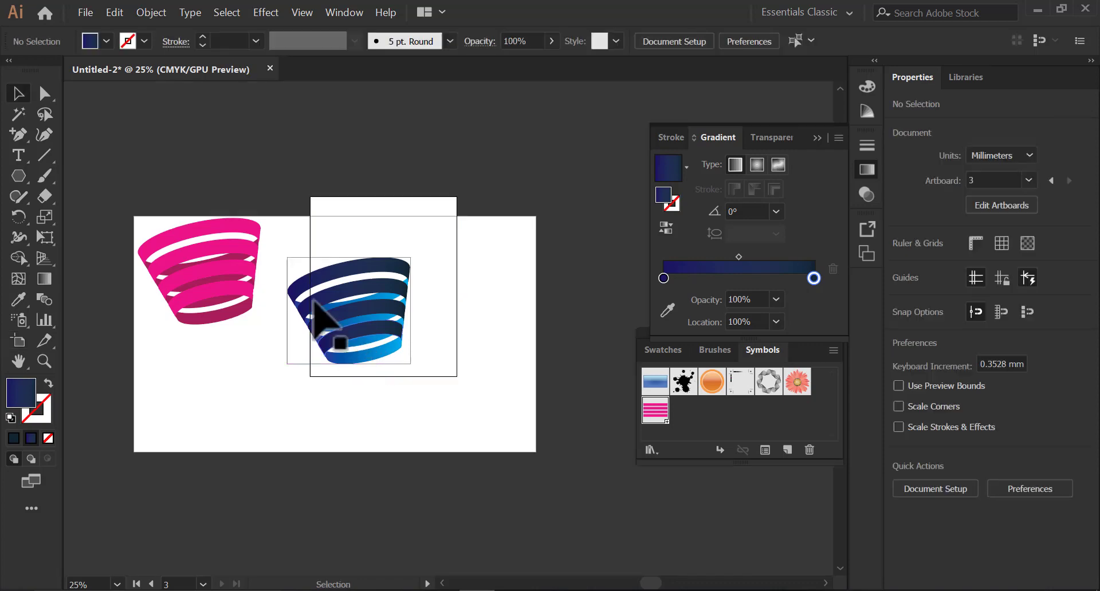
pyautogui.click(462, 243)
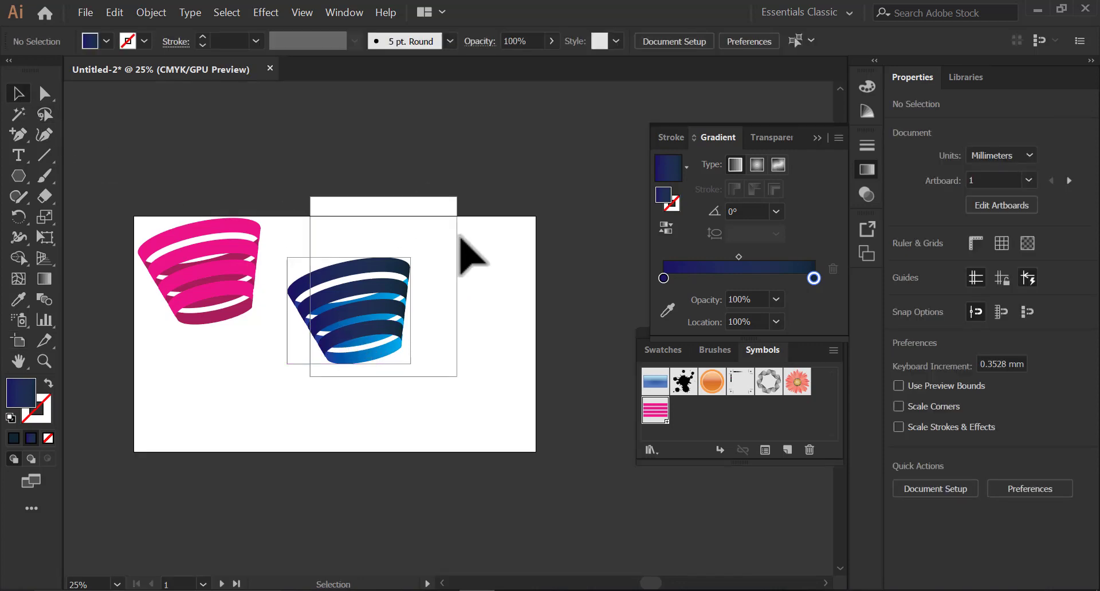
pyautogui.hotkey('ctrl', 'z')
pyautogui.hotkey('ctrl', 'z')
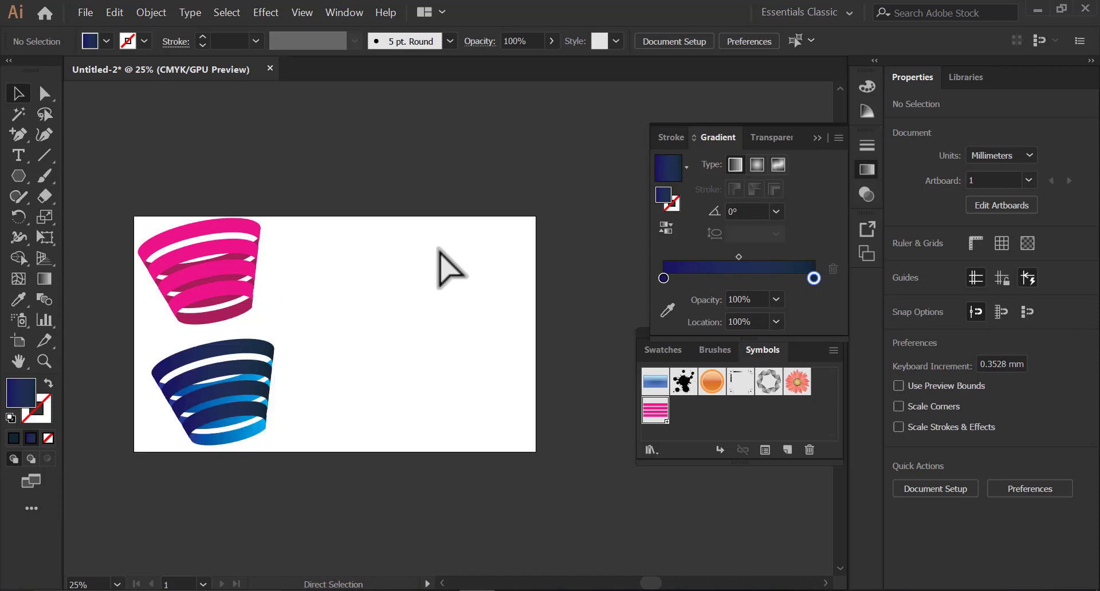
# Duplicate the blue ribbon twice across the widened artboard and shrink the rightmost copy to about a third of its size
pyautogui.click(275, 381)
pyautogui.moveTo(263, 361); pyautogui.dragTo(495, 365)
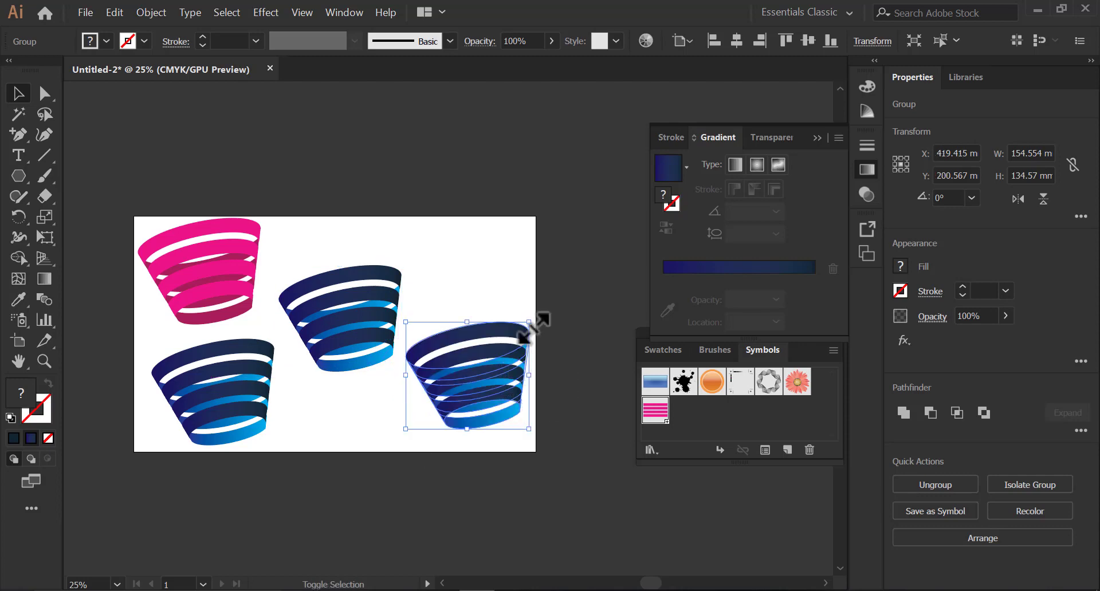
pyautogui.moveTo(528, 323); pyautogui.dragTo(464, 399)
# Move the middle blue ribbon copy slightly right and rotate it clockwise so its top rim slopes down to the right
pyautogui.moveTo(366, 339); pyautogui.dragTo(401, 346)
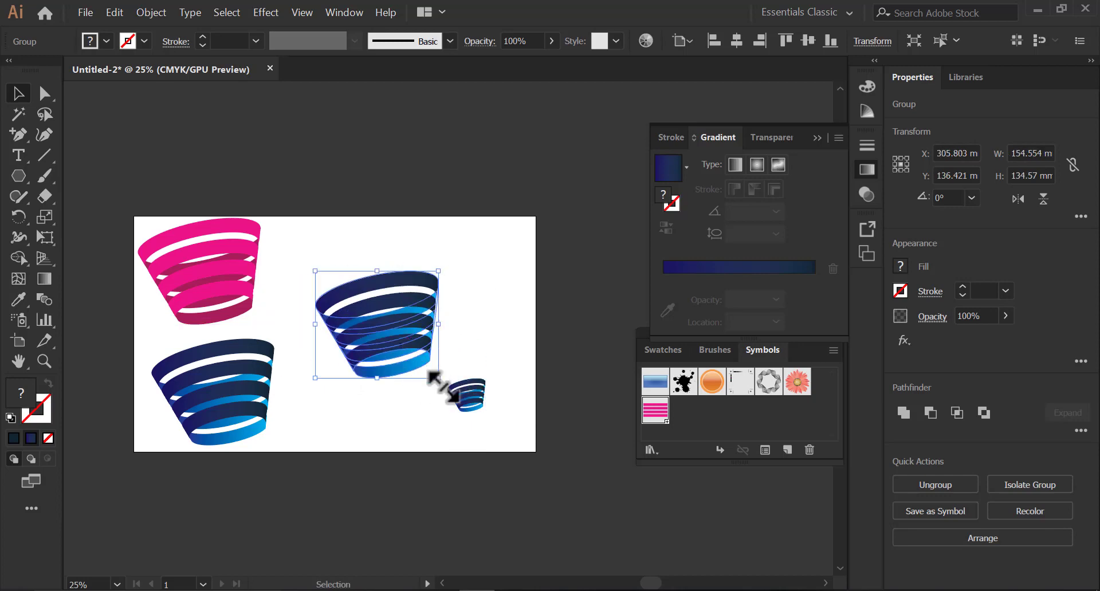
pyautogui.moveTo(440, 384); pyautogui.dragTo(389, 437)
pyautogui.click(300, 405)
# Rotate the lower-left blue ribbon about 34° counterclockwise, shrink it to about 124 mm wide, and nudge the middle blue ribbon slightly right
pyautogui.click(259, 391)
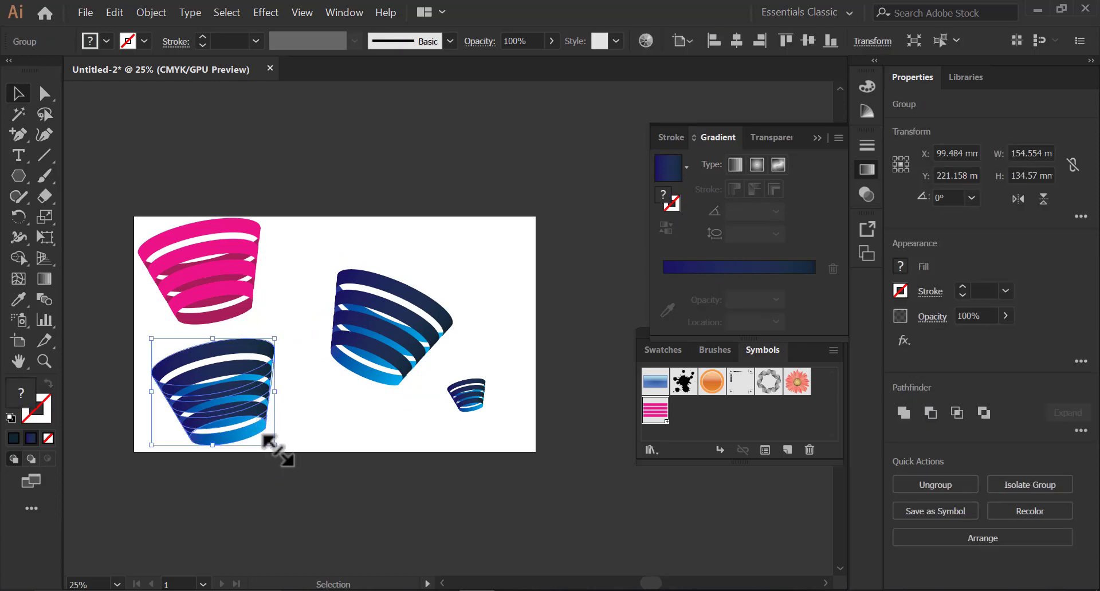
pyautogui.moveTo(280, 451); pyautogui.dragTo(311, 406)
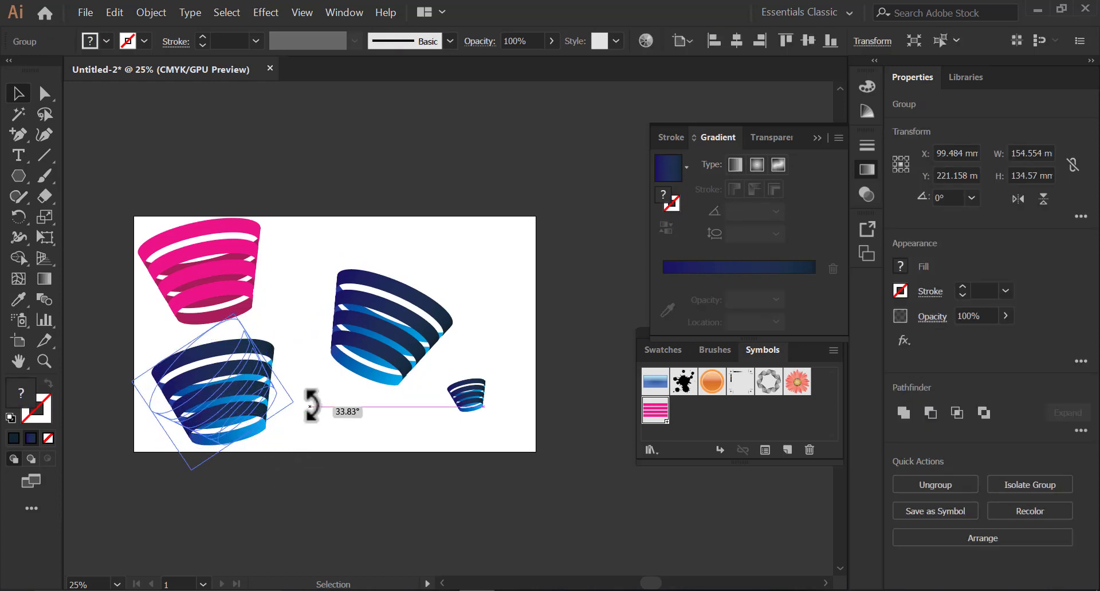
pyautogui.click(305, 416)
pyautogui.click(267, 380)
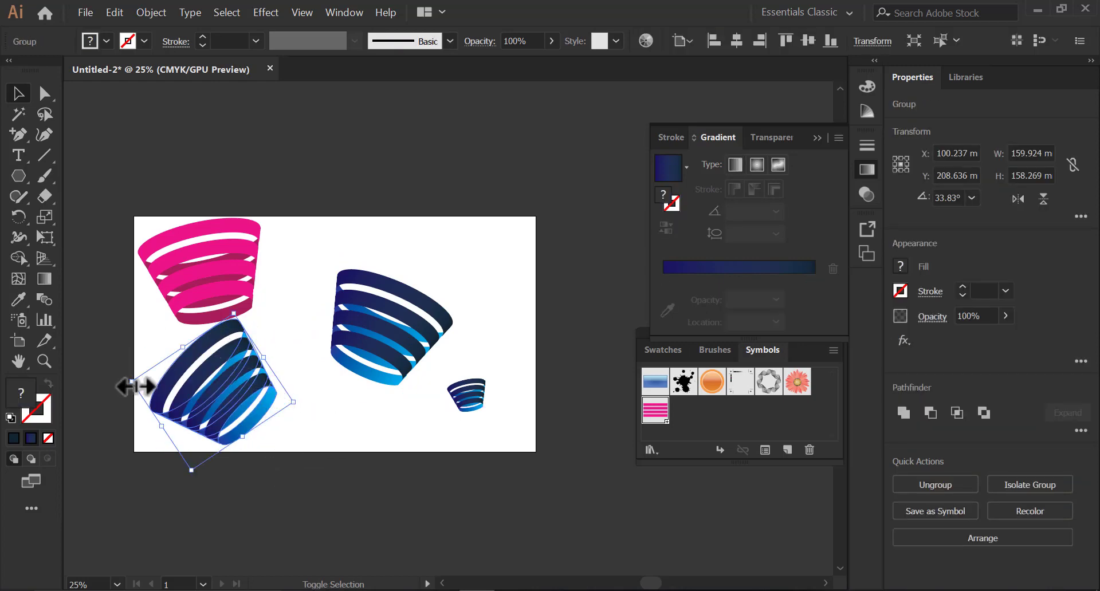
pyautogui.moveTo(135, 386); pyautogui.dragTo(168, 385)
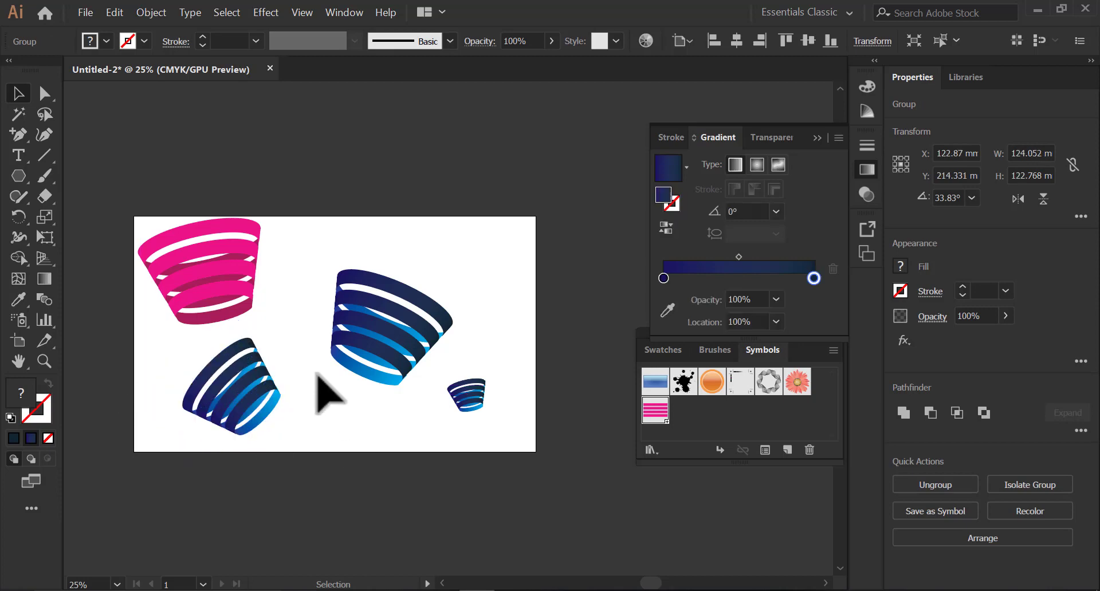
pyautogui.moveTo(374, 342); pyautogui.dragTo(380, 342)
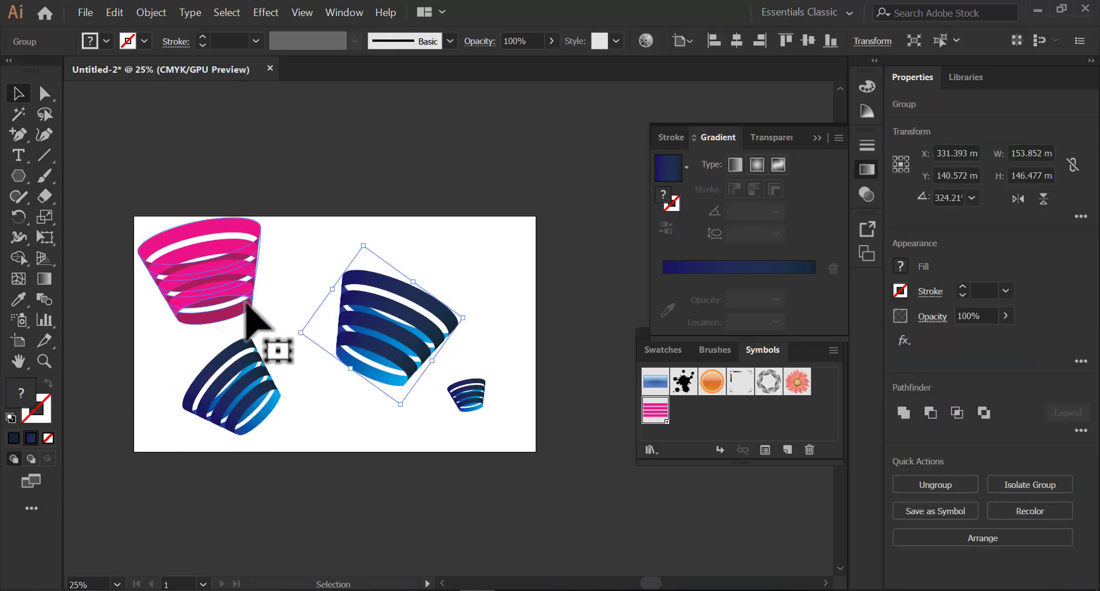
# Create two small rotated copies of the pink ribbon, one near the artboard's bottom centre and one about 85 mm wide at its upper right
pyautogui.moveTo(250, 309); pyautogui.dragTo(339, 399)
pyautogui.moveTo(363, 432); pyautogui.dragTo(332, 445)
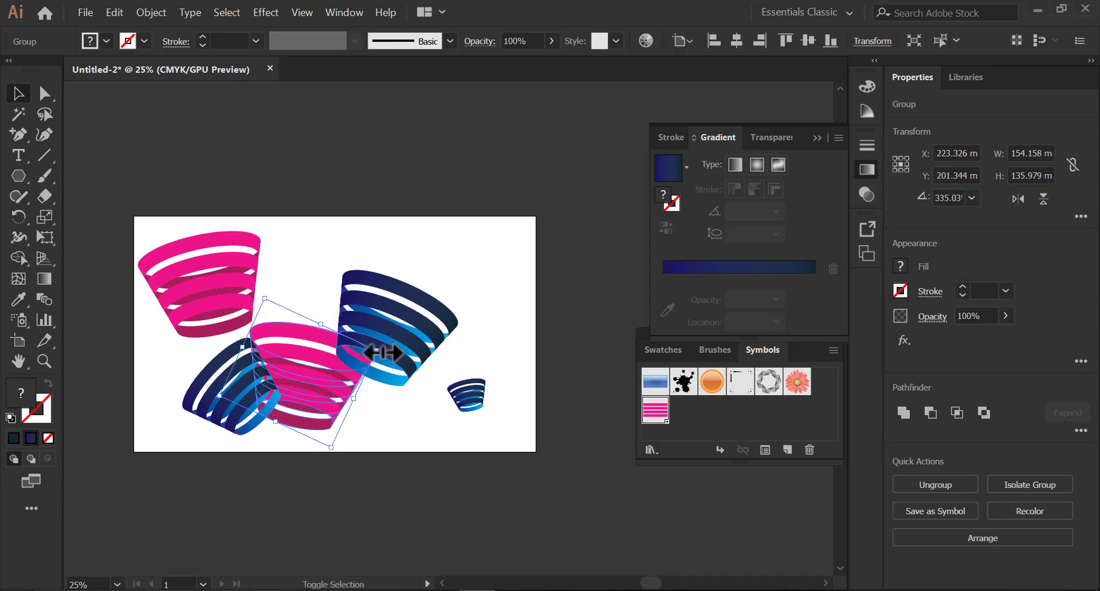
pyautogui.moveTo(379, 352); pyautogui.dragTo(518, 248)
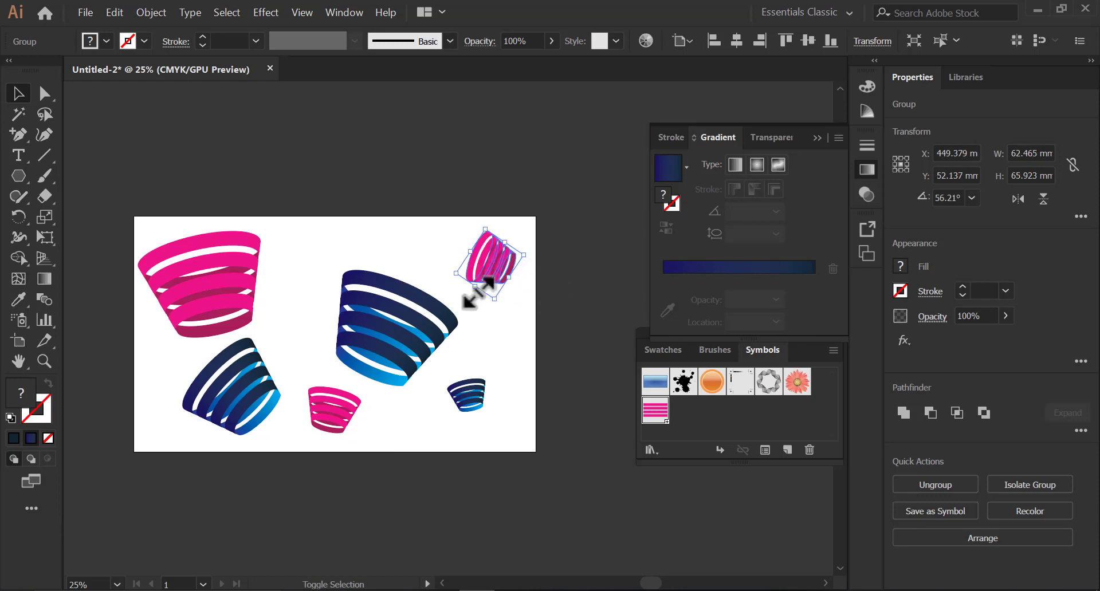
pyautogui.moveTo(493, 299)
pyautogui.mouseDown()
pyautogui.moveTo(499, 310)
pyautogui.moveTo(485, 282)
pyautogui.mouseUp()
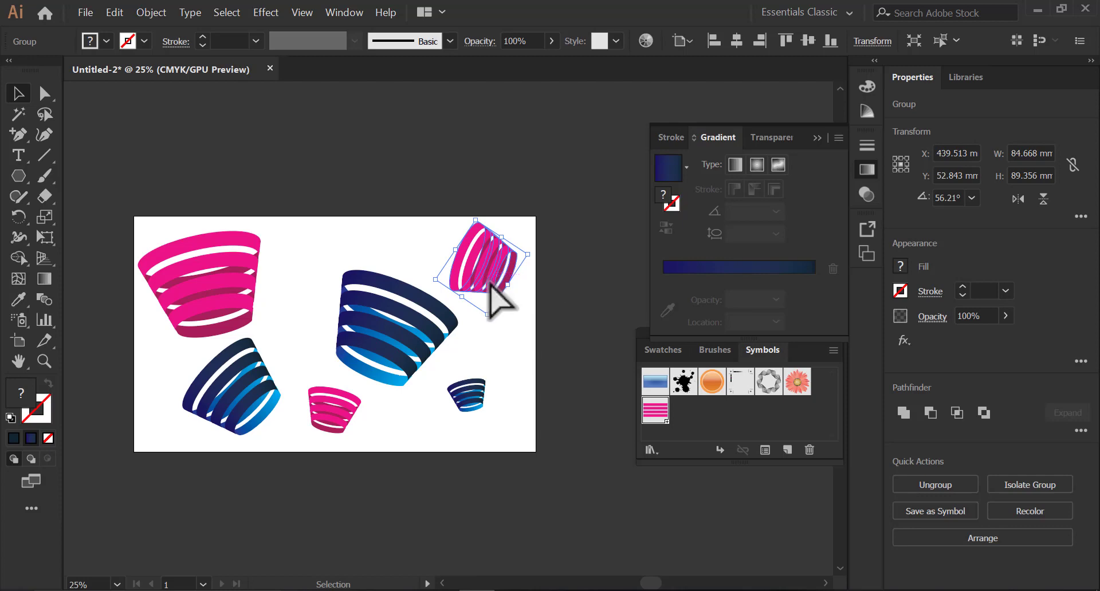
pyautogui.click(558, 269)
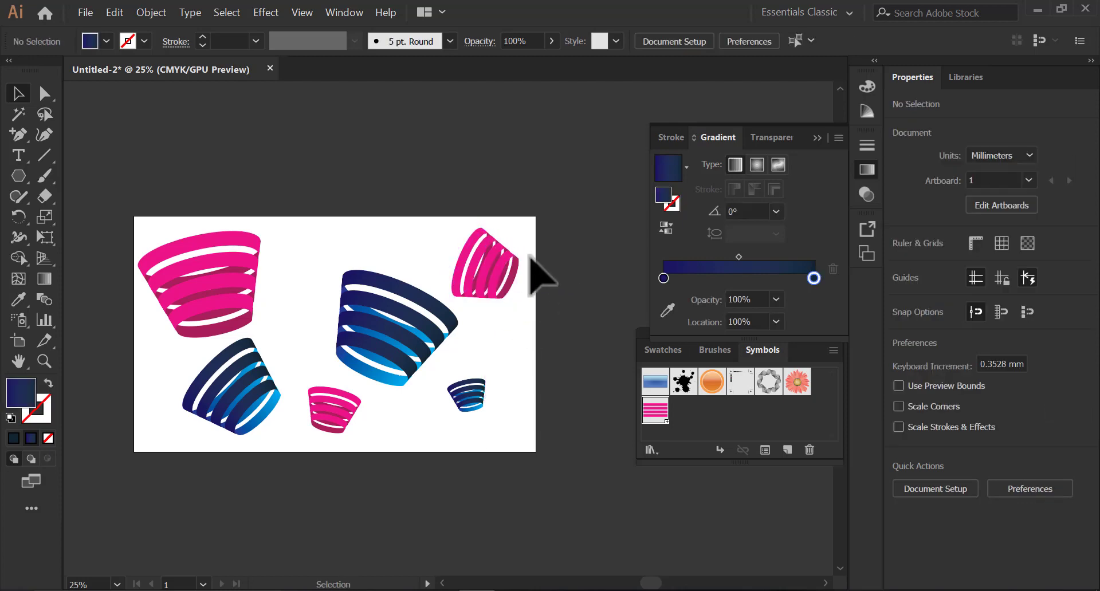
# Rotate the large pink ribbon about 14° clockwise so its top rim is level
pyautogui.click(224, 304)
pyautogui.moveTo(267, 337); pyautogui.dragTo(255, 343)
pyautogui.click(318, 245)
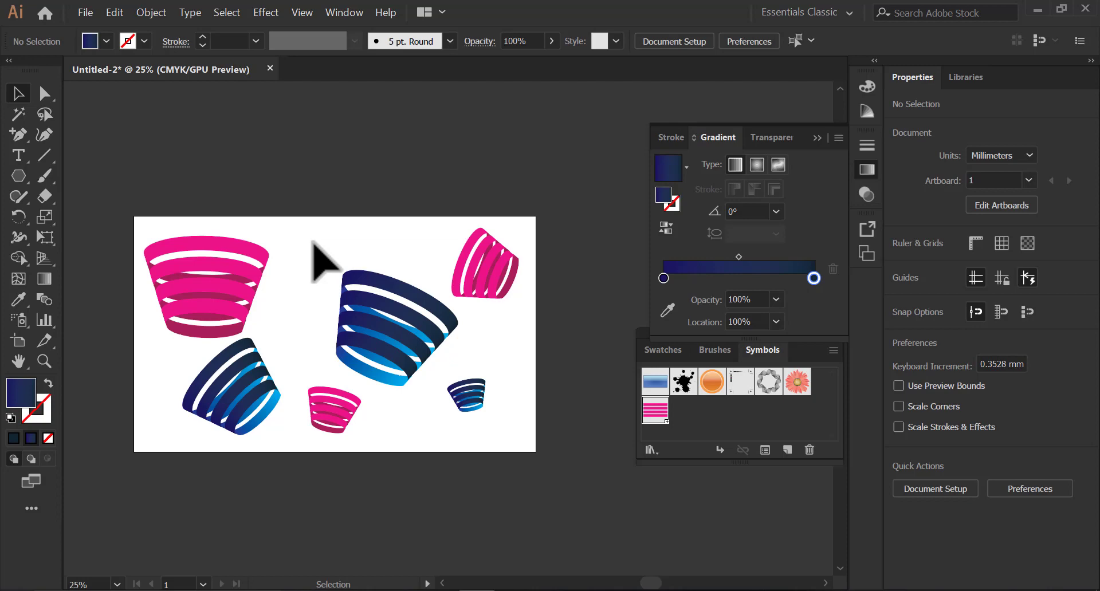
pyautogui.rightClick(314, 244)
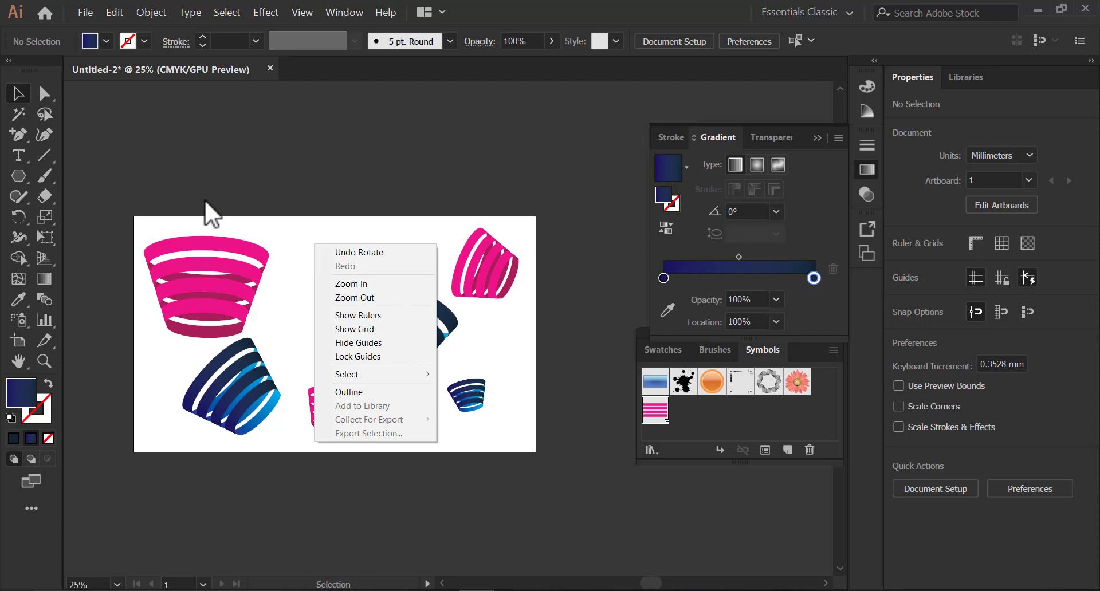
pyautogui.click(252, 154)
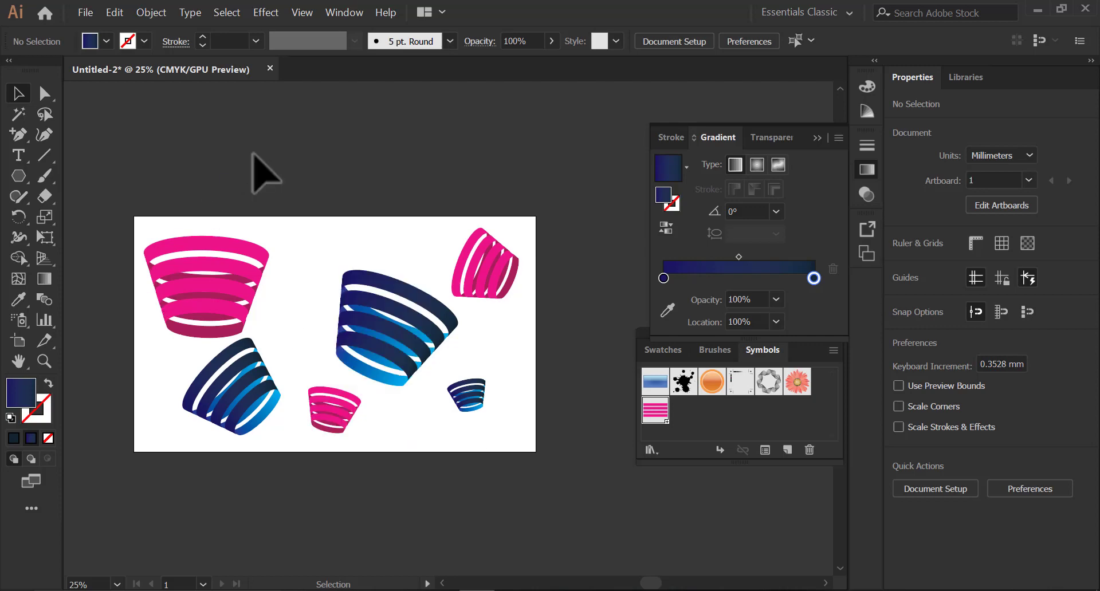
pyautogui.click(85, 13)
pyautogui.moveTo(229, 231)
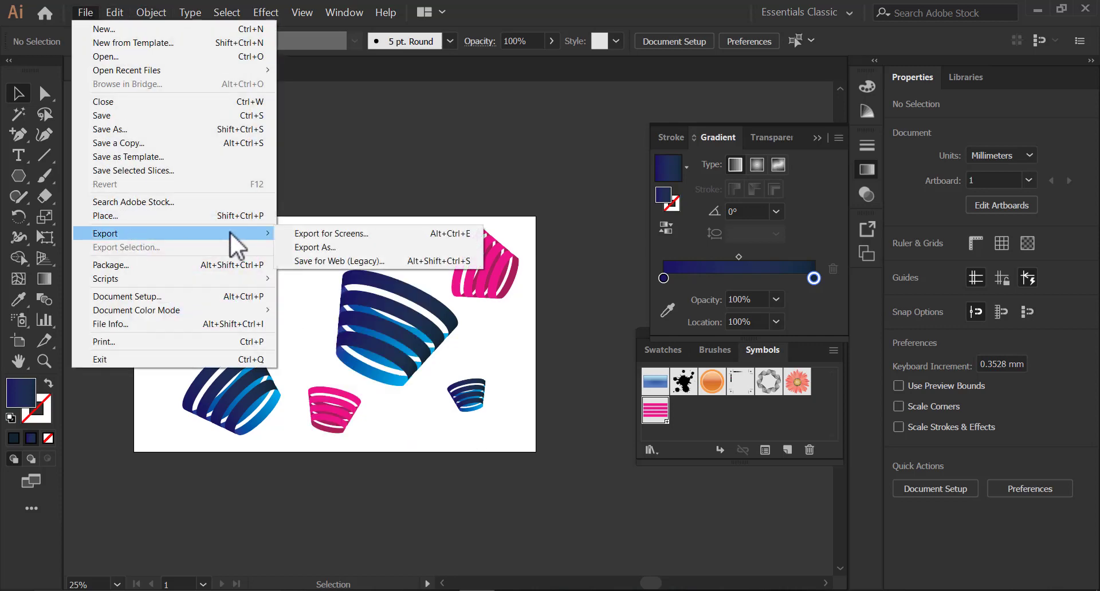
pyautogui.click(304, 247)
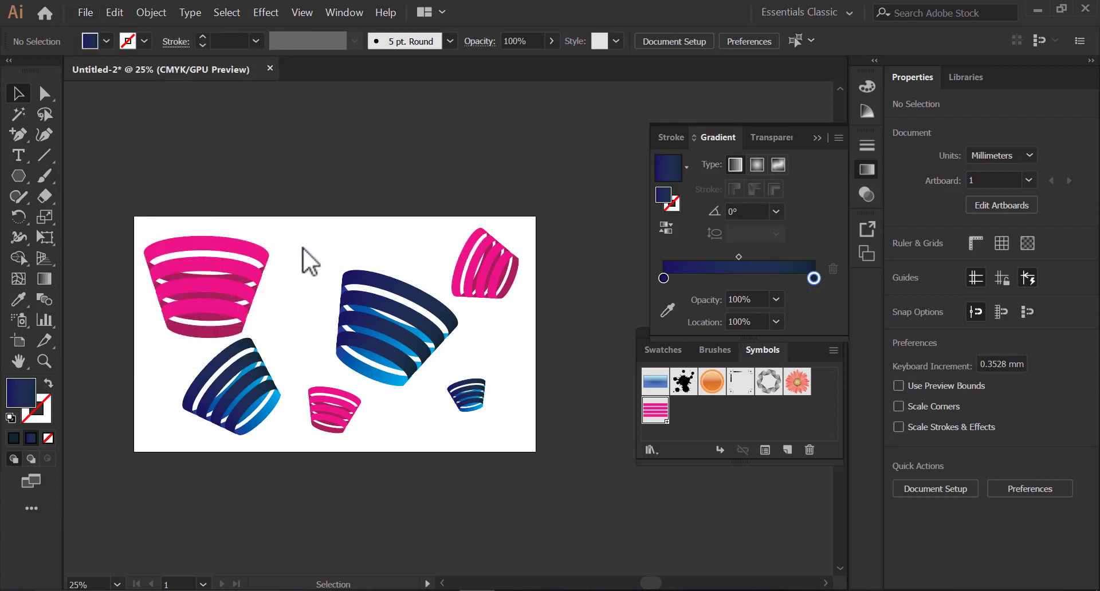
pyautogui.click(683, 560)
# Move the upper-right pink ribbon left and spread the two small lower ribbons outward, slightly enlarging the small blue one
pyautogui.moveTo(481, 267); pyautogui.dragTo(458, 257)
pyautogui.click(413, 344)
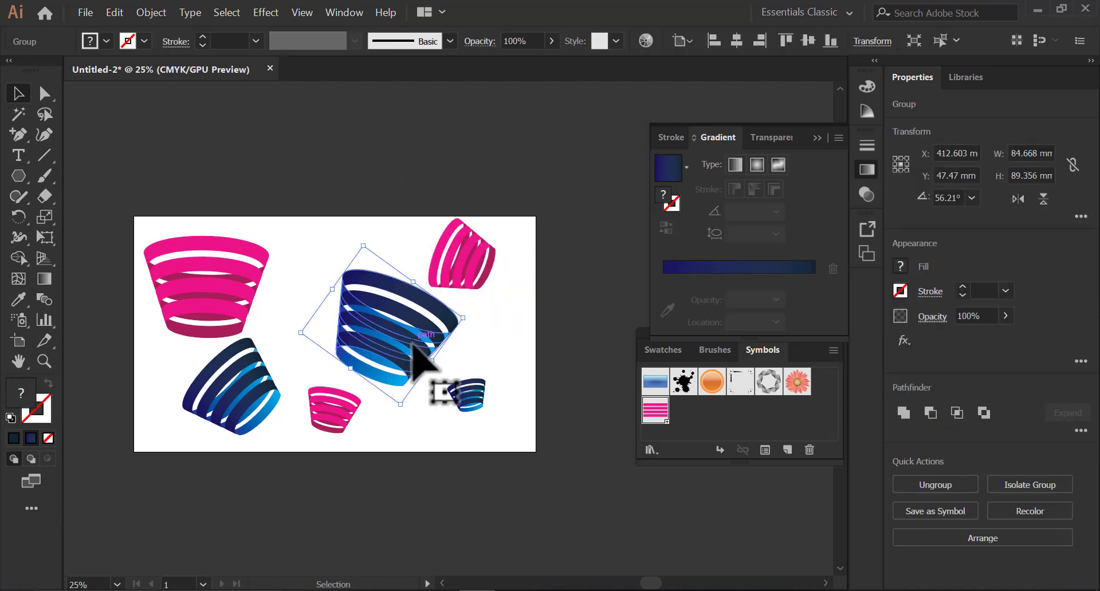
pyautogui.moveTo(412, 344); pyautogui.dragTo(446, 282)
pyautogui.moveTo(453, 396)
pyautogui.mouseDown()
pyautogui.moveTo(473, 409)
pyautogui.moveTo(458, 385)
pyautogui.mouseUp()
pyautogui.moveTo(329, 409); pyautogui.dragTo(318, 415)
# Move the middle blue ribbon down, shift the lower-left blue ribbon left and down, and raise the large pink ribbon slightly
pyautogui.click(390, 380)
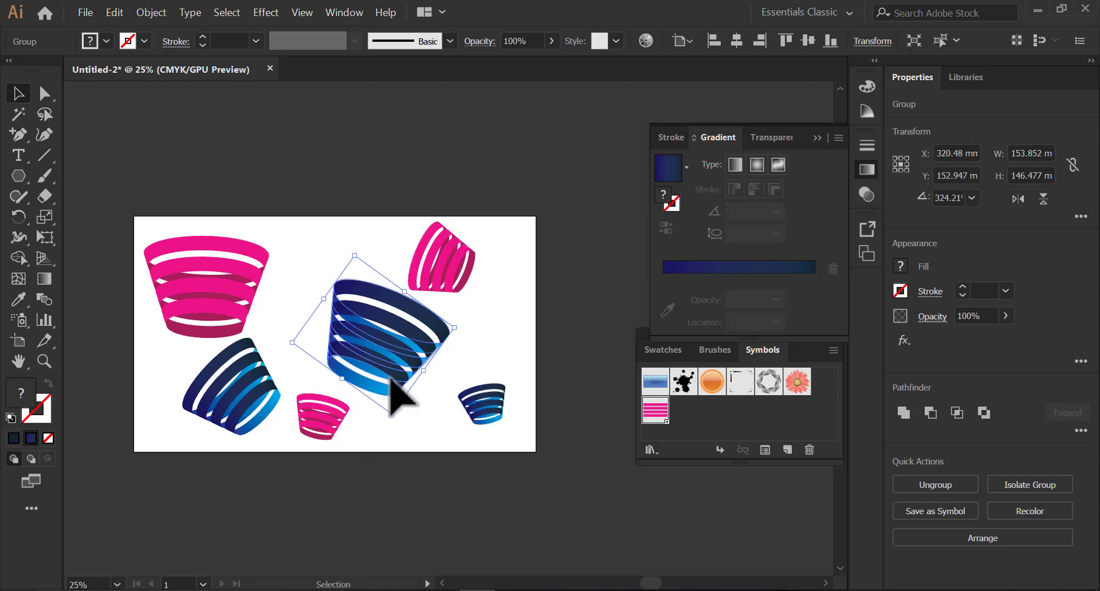
pyautogui.moveTo(395, 377); pyautogui.dragTo(401, 392)
pyautogui.moveTo(256, 393); pyautogui.dragTo(235, 402)
pyautogui.click(238, 319)
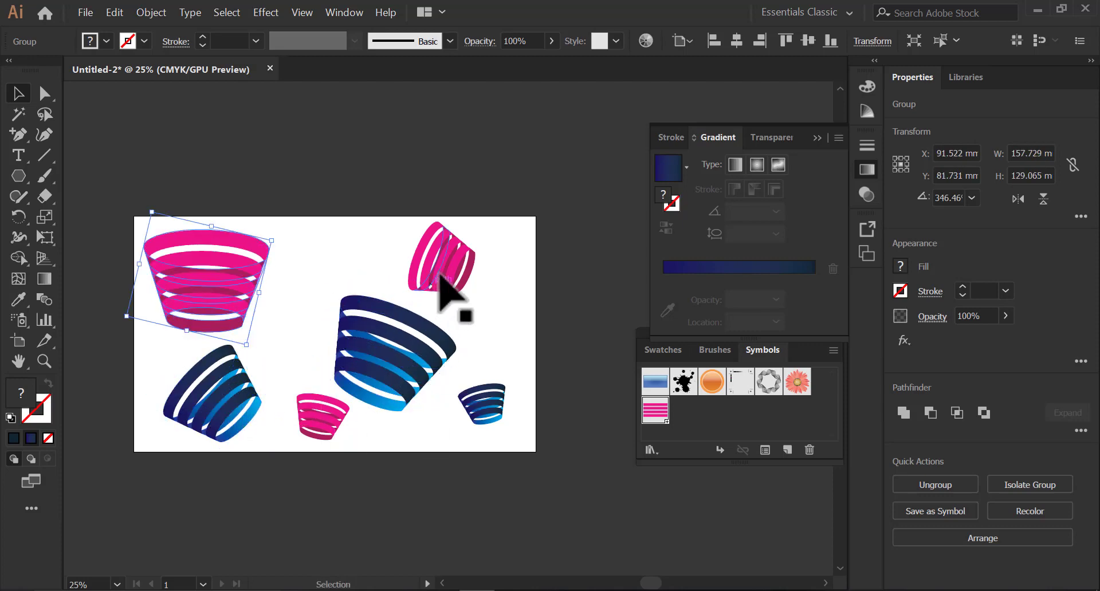
# Place the upper pink ribbon above the middle blue ribbon, lower that blue ribbon, and rotate the small bottom pink ribbon nearly level
pyautogui.moveTo(444, 269); pyautogui.dragTo(385, 262)
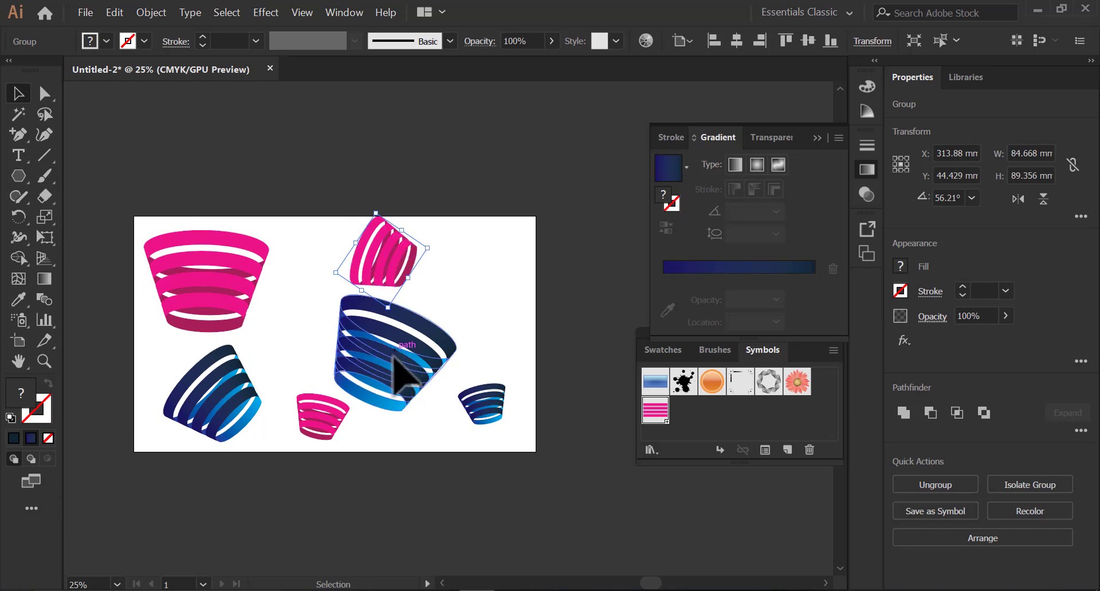
pyautogui.moveTo(392, 349); pyautogui.dragTo(399, 361)
pyautogui.moveTo(327, 422); pyautogui.dragTo(339, 444)
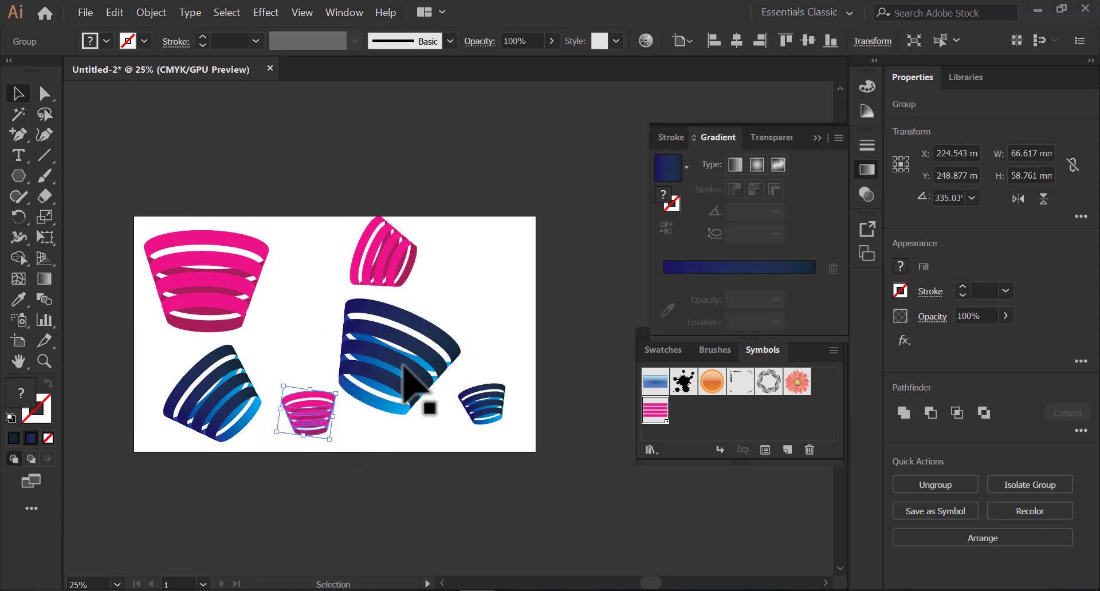
pyautogui.moveTo(408, 367); pyautogui.dragTo(412, 386)
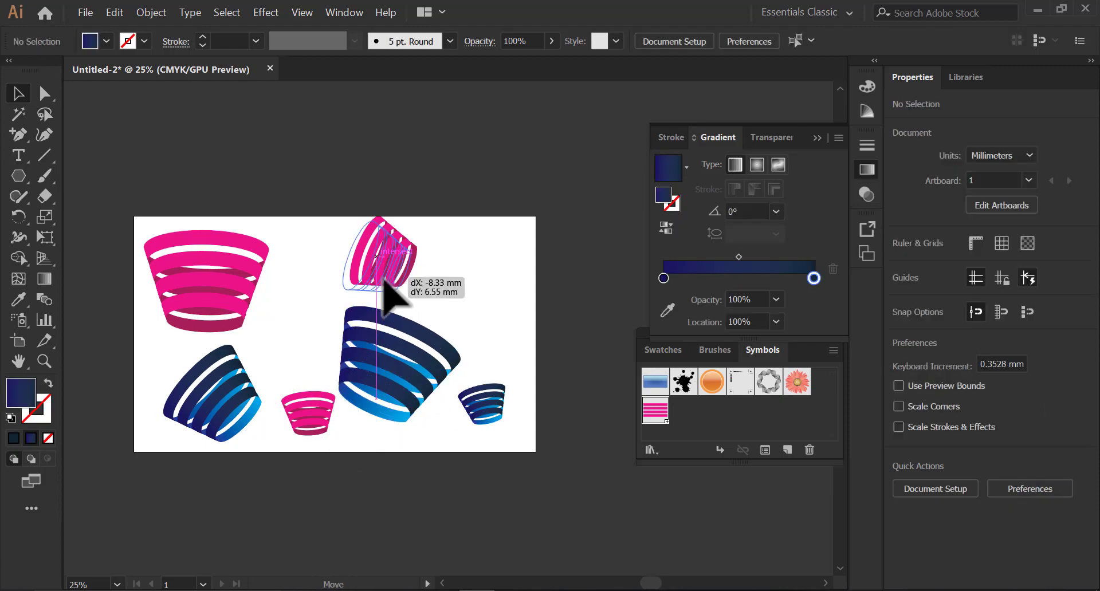